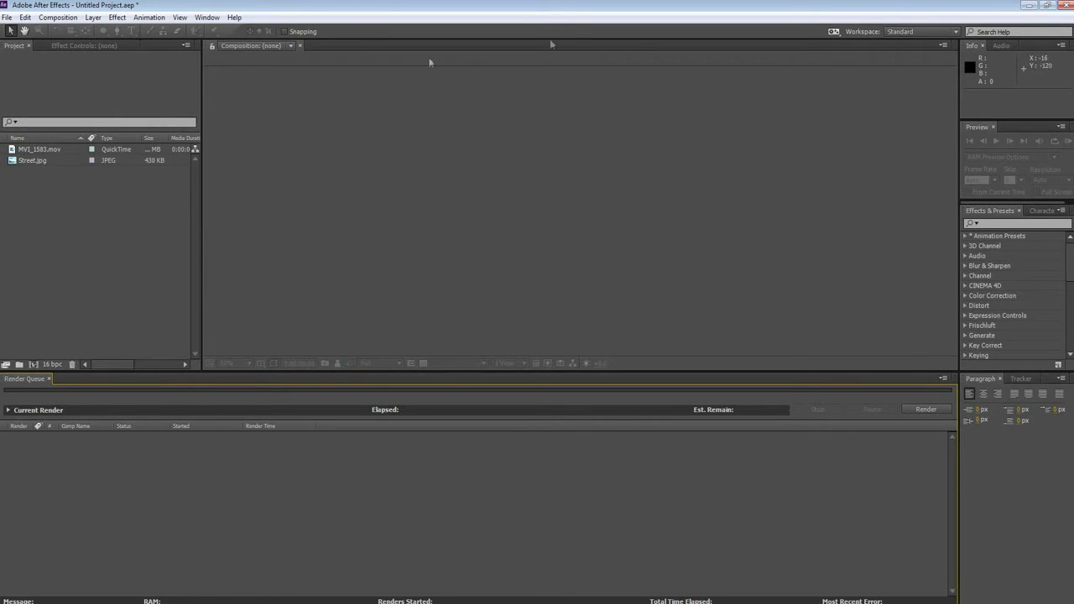
Step: Select MVI_1583.mov in the Project panel to display its details and thumbnail
{"action": "left_click", "coordinate": [62, 259]}
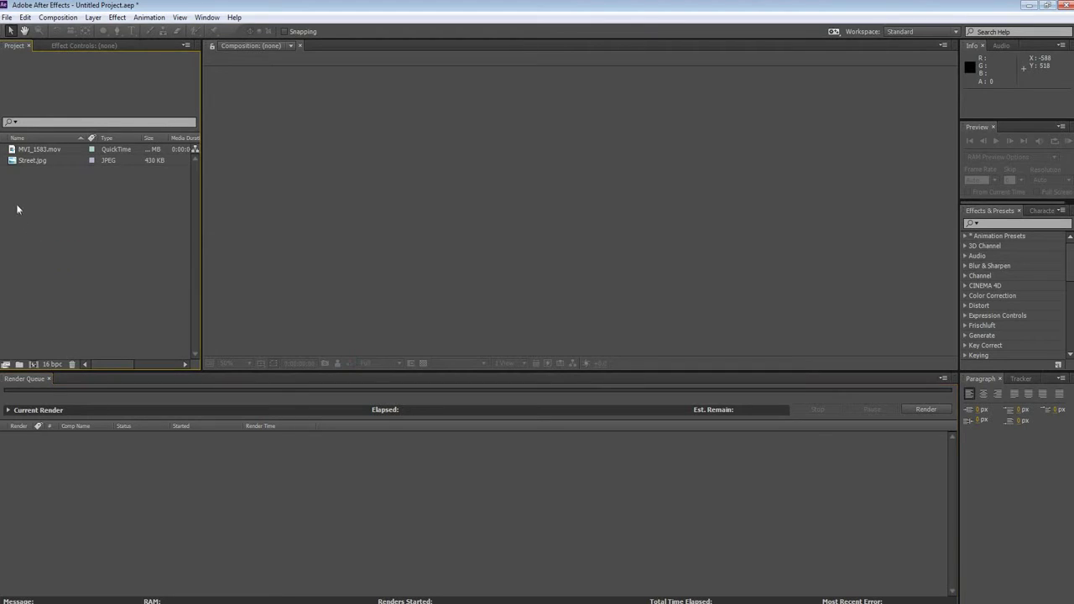
{"action": "left_click", "coordinate": [37, 150]}
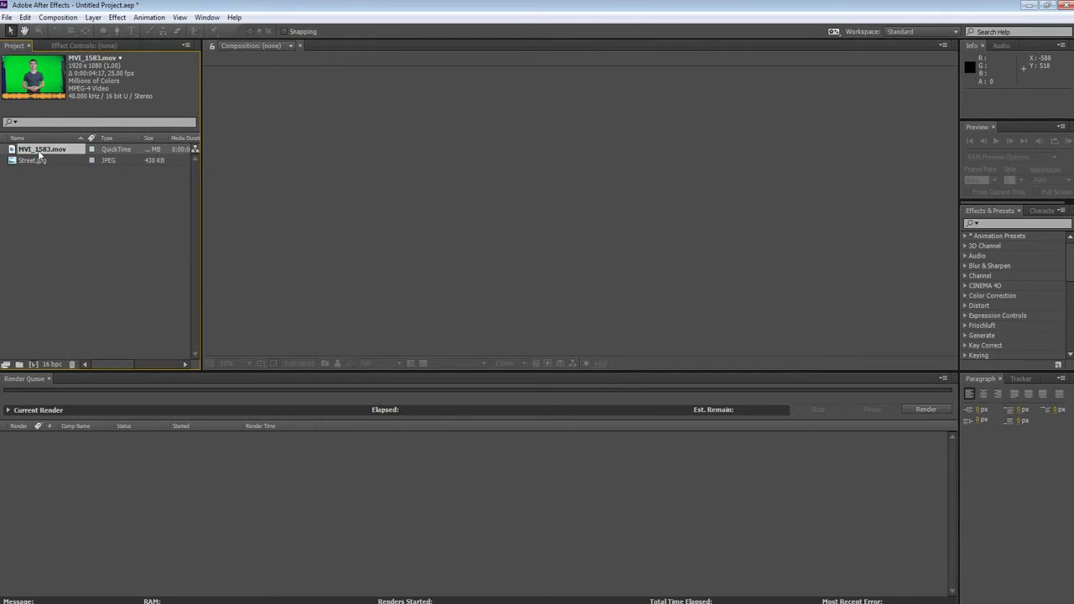
Step: Create the MVI_1583 composition from the clip and place Street.jpg as a layer beneath it
{"action": "left_click_drag", "start_coordinate": [38, 153], "coordinate": [32, 364]}
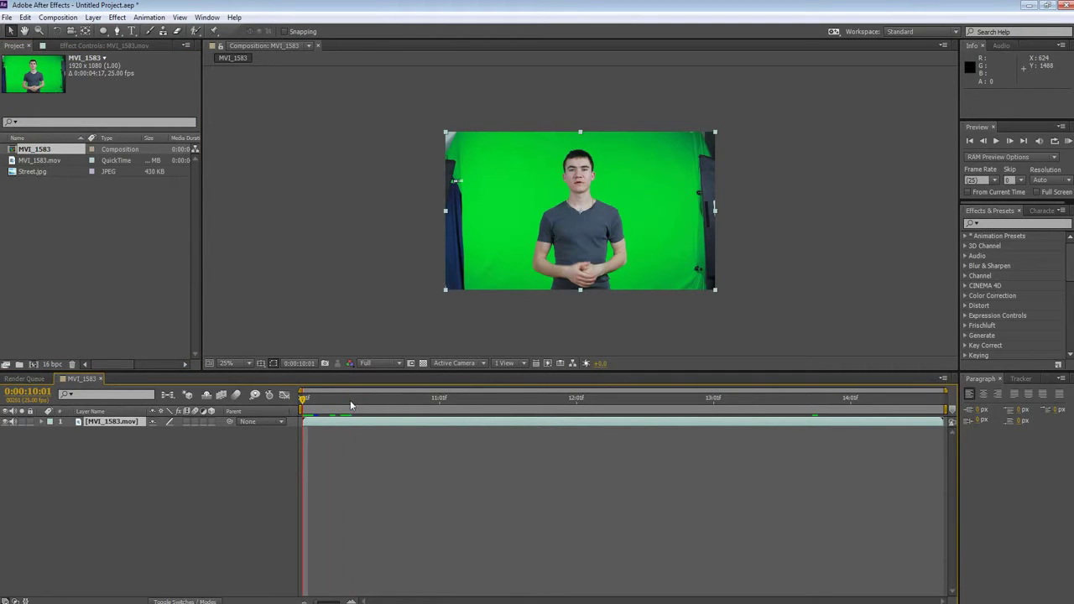
{"action": "key", "text": "space"}
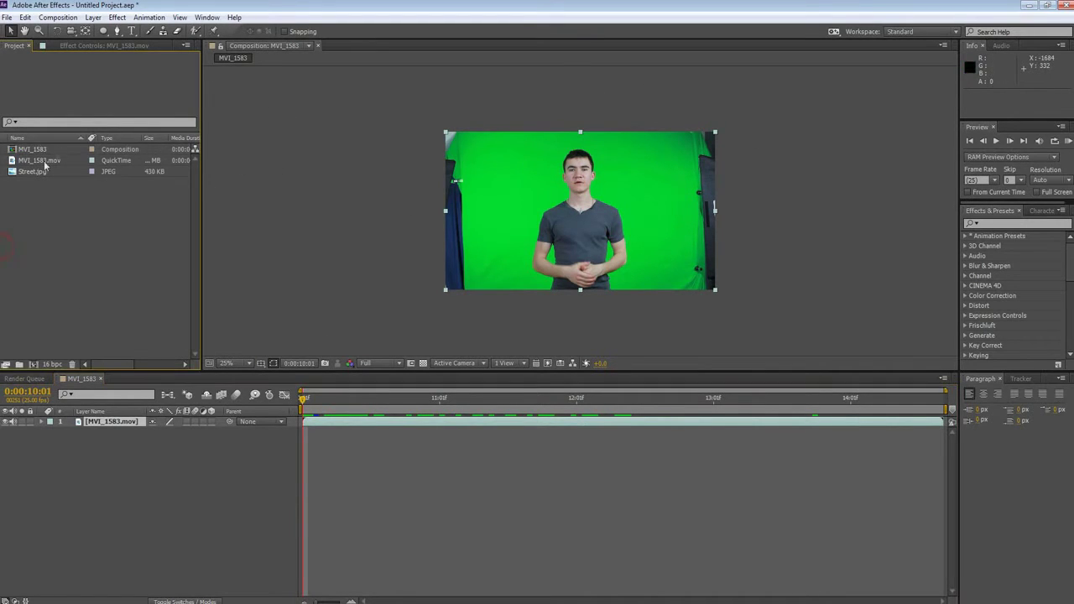
{"action": "left_click_drag", "start_coordinate": [29, 172], "coordinate": [71, 512]}
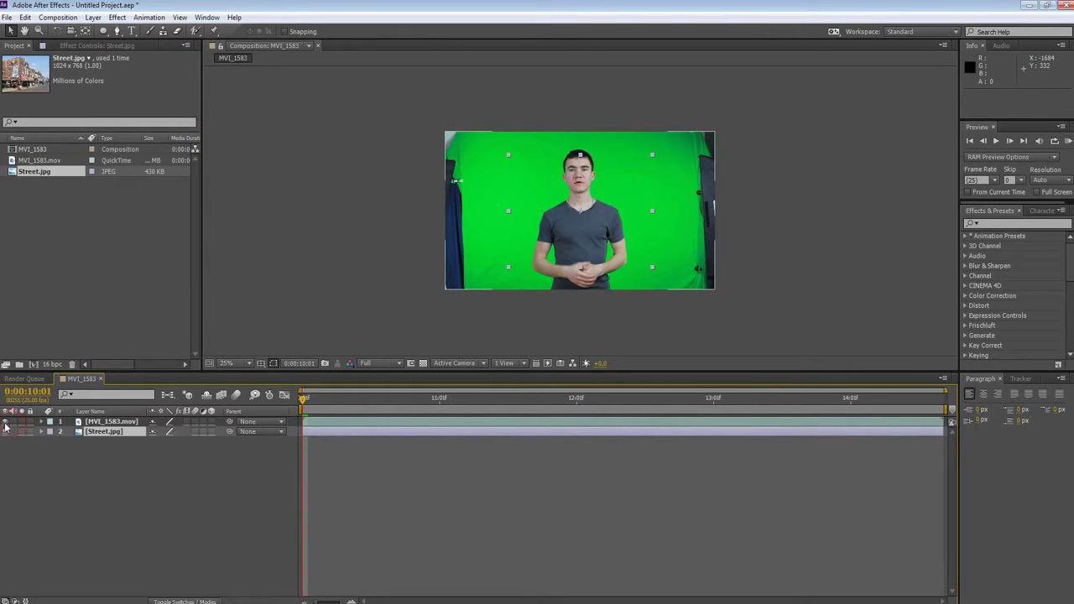
Step: Scale Street.jpg to about 194% to fill the frame, then hide it and show the presenter again
{"action": "left_click", "coordinate": [5, 421]}
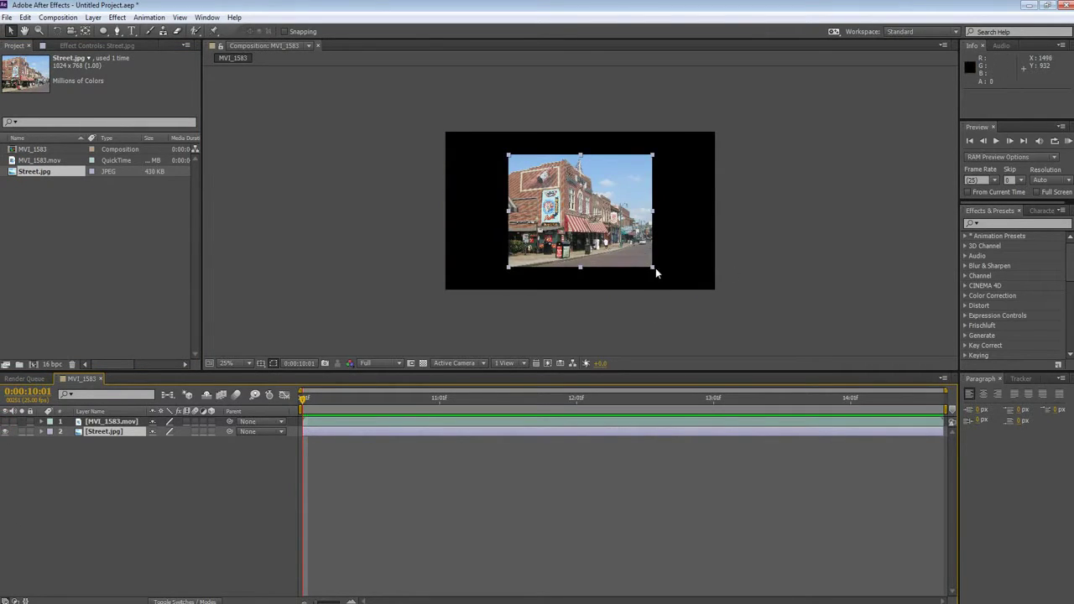
{"action": "left_click_drag", "start_coordinate": [654, 268], "coordinate": [780, 324]}
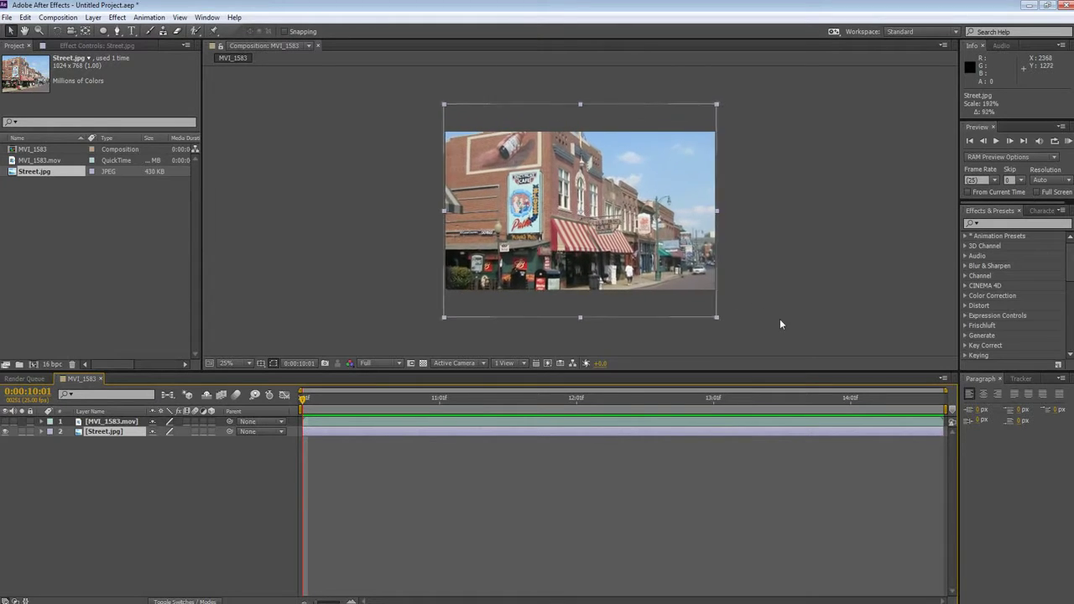
{"action": "left_click", "coordinate": [5, 432]}
{"action": "left_click", "coordinate": [5, 421]}
{"action": "key", "text": "period"}
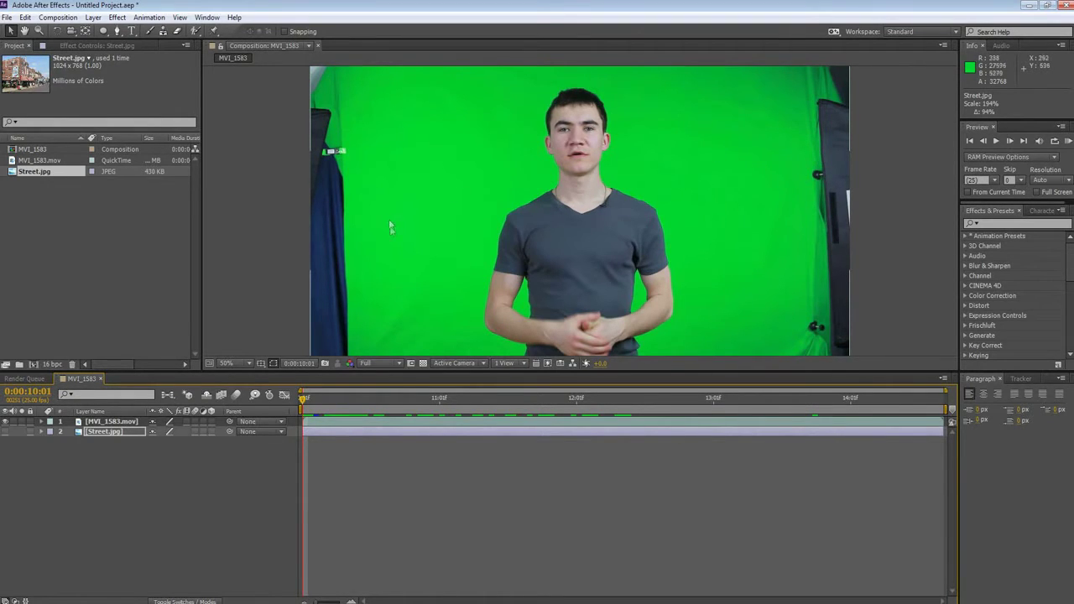
{"action": "left_click", "coordinate": [118, 504]}
Step: With the Pen tool on the presenter layer, place mask points up his left side to the neck
{"action": "left_click", "coordinate": [111, 421]}
{"action": "left_click", "coordinate": [117, 30]}
{"action": "left_click_drag", "start_coordinate": [516, 149], "coordinate": [493, 130]}
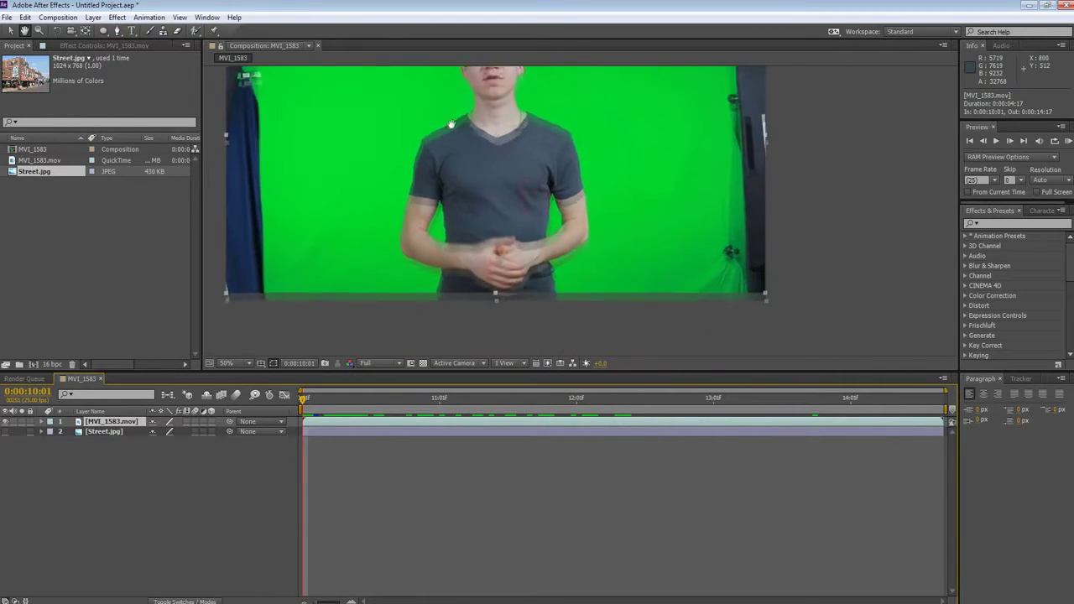
{"action": "left_click", "coordinate": [484, 345]}
{"action": "left_click", "coordinate": [491, 323]}
{"action": "left_click", "coordinate": [460, 309]}
{"action": "left_click", "coordinate": [454, 279]}
{"action": "left_click_drag", "start_coordinate": [454, 279], "coordinate": [457, 220]}
{"action": "left_click", "coordinate": [467, 192]}
{"action": "left_click", "coordinate": [496, 156]}
{"action": "left_click", "coordinate": [516, 146]}
Step: Continue the mask over the head and down the right shoulder and arm, closing it at the first point
{"action": "left_click_drag", "start_coordinate": [542, 167], "coordinate": [513, 278]}
{"action": "left_click", "coordinate": [478, 238]}
{"action": "left_click", "coordinate": [503, 178]}
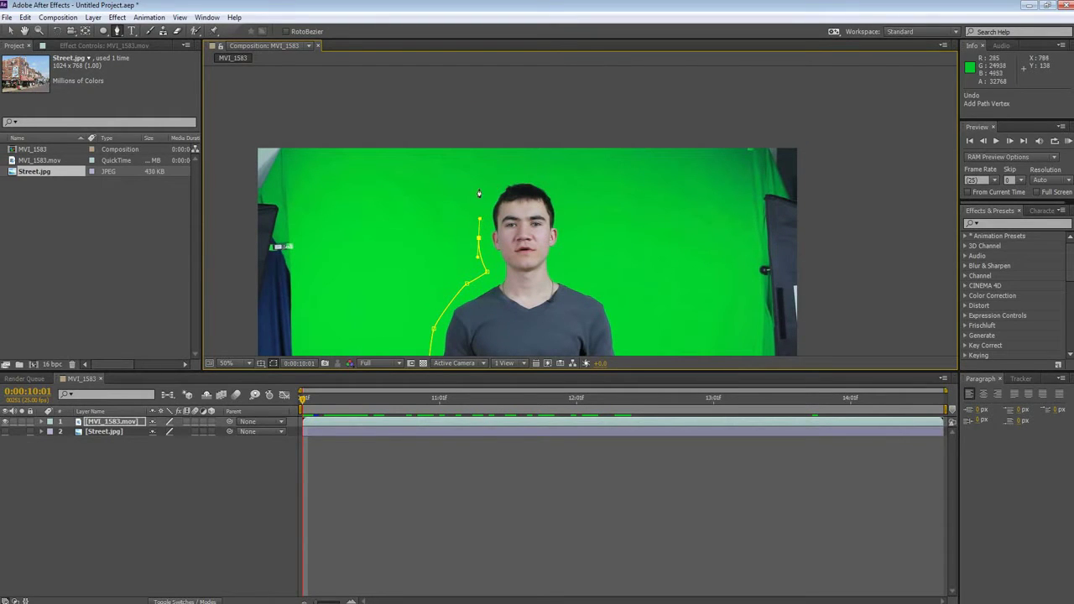
{"action": "left_click_drag", "start_coordinate": [527, 170], "coordinate": [542, 173]}
{"action": "left_click_drag", "start_coordinate": [566, 225], "coordinate": [569, 249]}
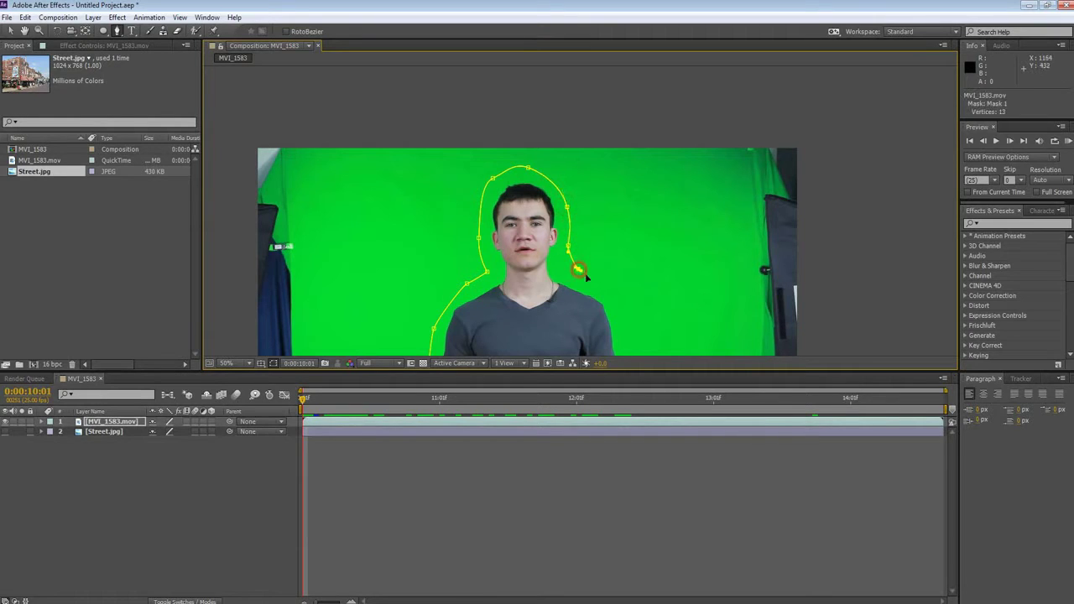
{"action": "left_click_drag", "start_coordinate": [596, 297], "coordinate": [533, 204]}
{"action": "left_click", "coordinate": [561, 204]}
{"action": "left_click", "coordinate": [569, 240]}
{"action": "left_click_drag", "start_coordinate": [570, 287], "coordinate": [586, 202]}
{"action": "left_click", "coordinate": [588, 214]}
{"action": "left_click", "coordinate": [583, 242]}
{"action": "left_click", "coordinate": [567, 255]}
{"action": "left_click", "coordinate": [558, 270]}
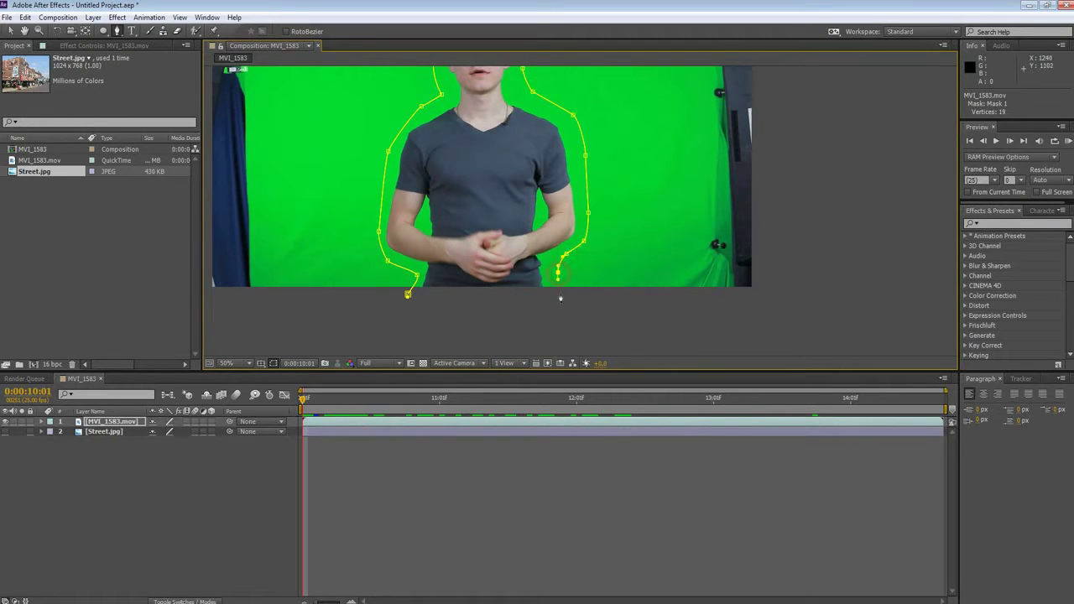
{"action": "left_click", "coordinate": [408, 295]}
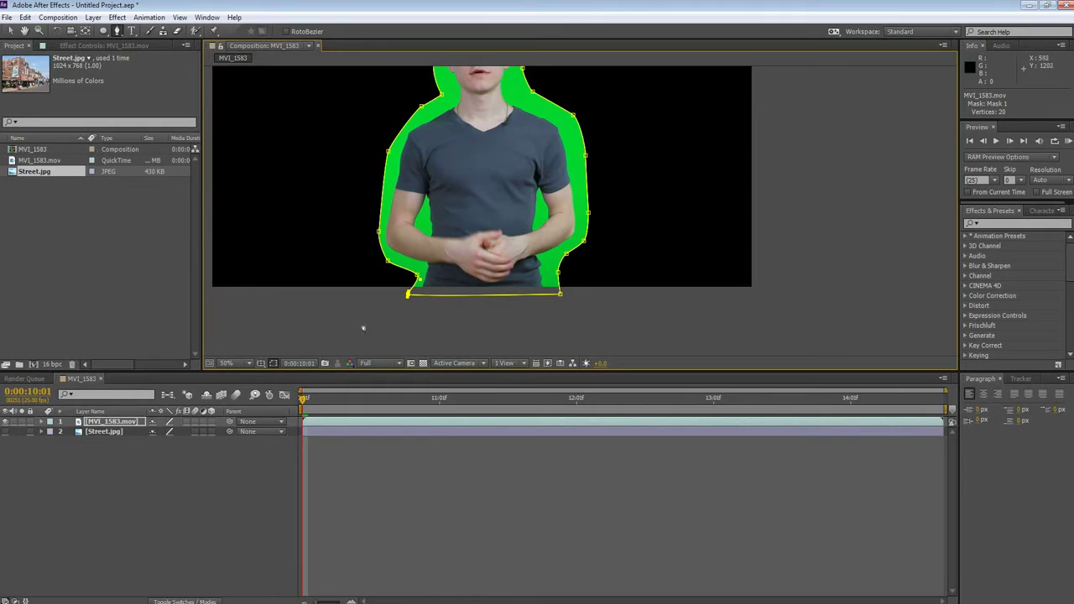
{"action": "left_click_drag", "start_coordinate": [311, 398], "coordinate": [786, 406]}
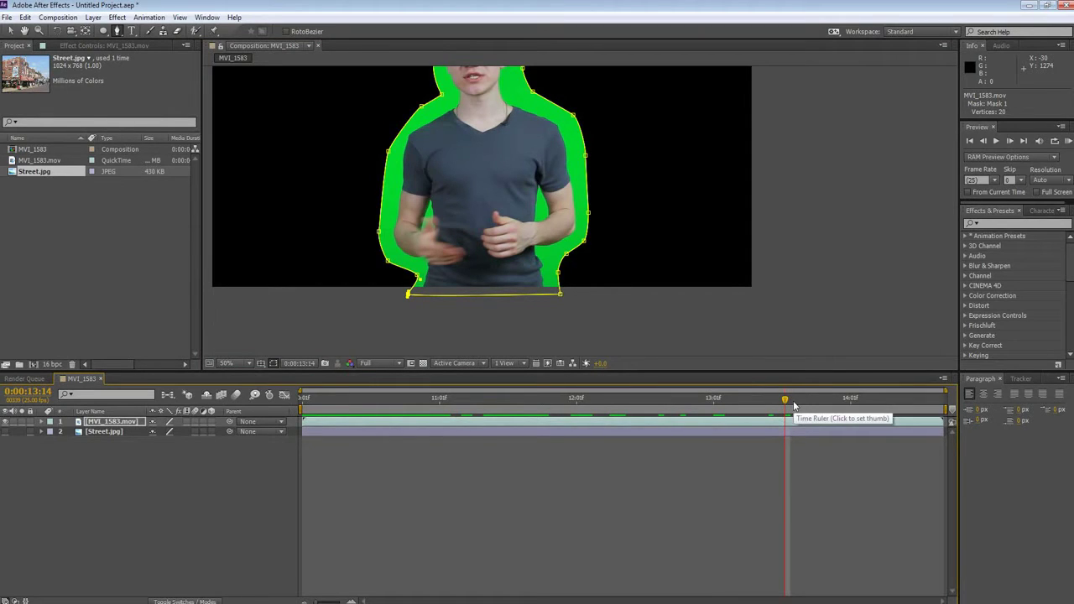
Step: Go to 0:00:13:14 and zoom in to 100% on the presenter's hands near the mask edge
{"action": "key", "text": "Page_Down"}
{"action": "key", "text": "Page_Down"}
{"action": "key", "text": "Page_Down"}
{"action": "key", "text": "Page_Down"}
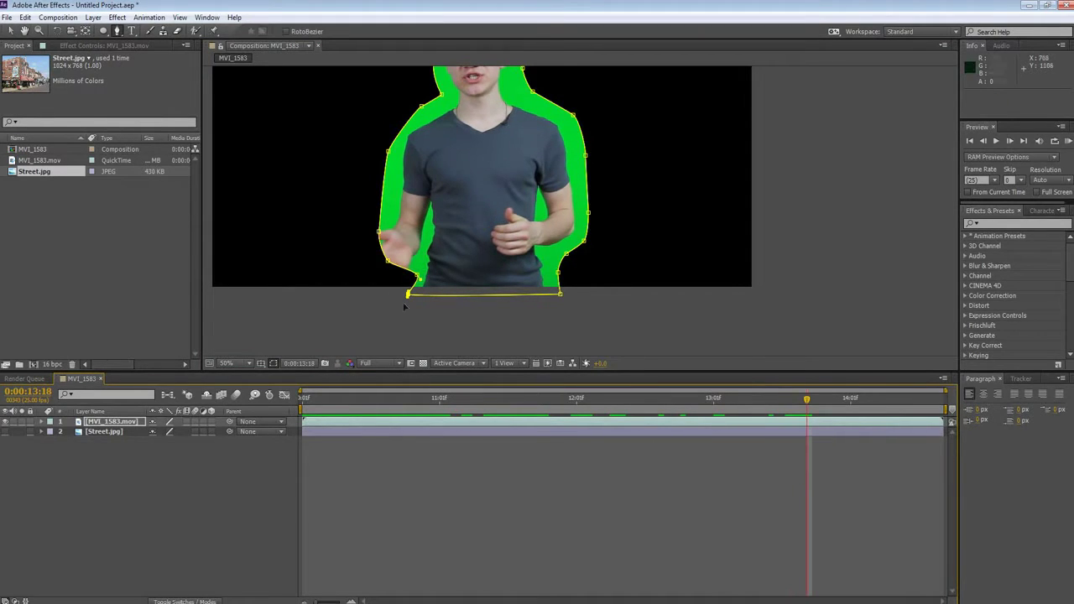
{"action": "left_click_drag", "start_coordinate": [807, 403], "coordinate": [784, 403]}
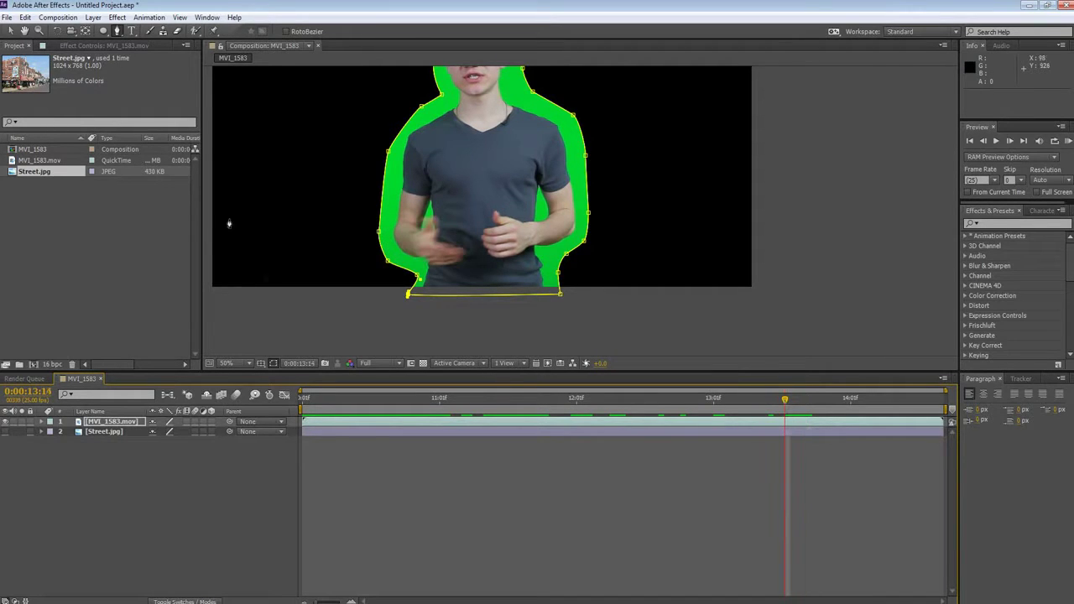
{"action": "left_click_drag", "start_coordinate": [400, 278], "coordinate": [486, 276]}
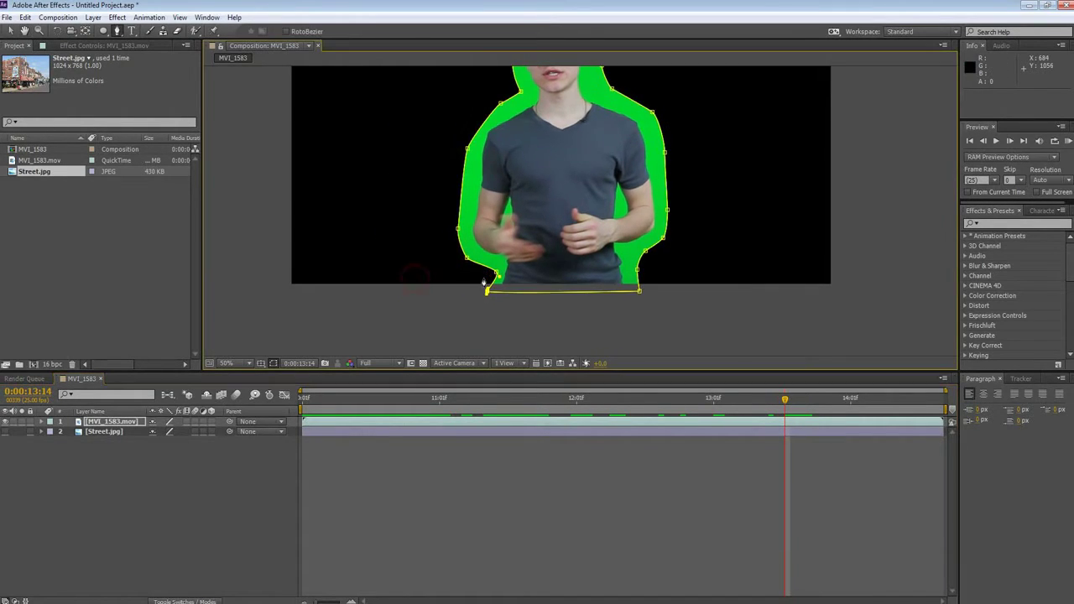
{"action": "scroll", "coordinate": [487, 276], "scroll_direction": "up", "scroll_amount": 2}
{"action": "left_click_drag", "start_coordinate": [425, 243], "coordinate": [454, 269]}
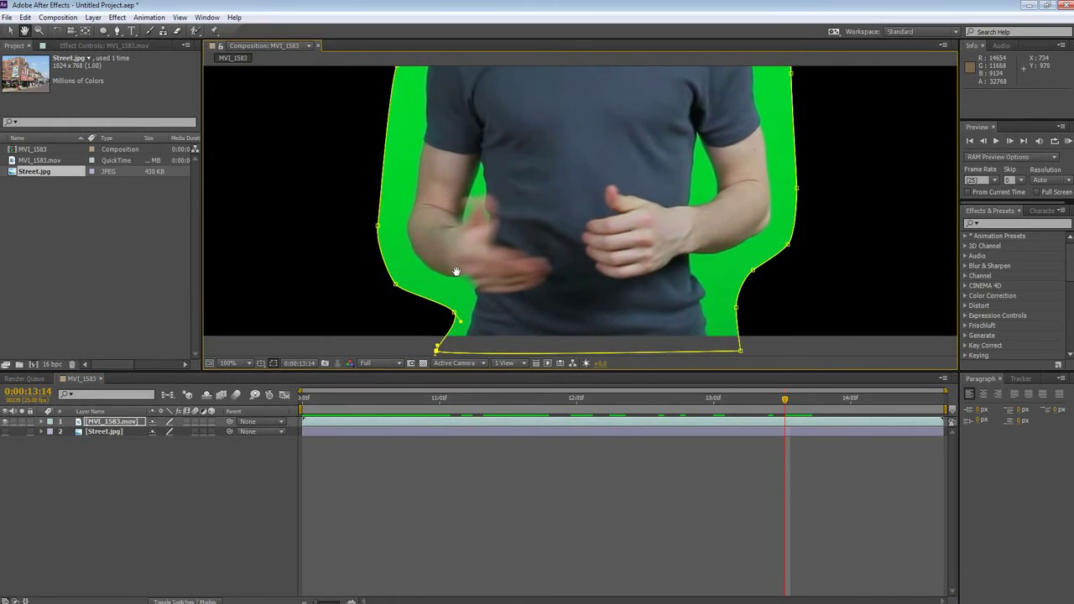
{"action": "left_click", "coordinate": [132, 421]}
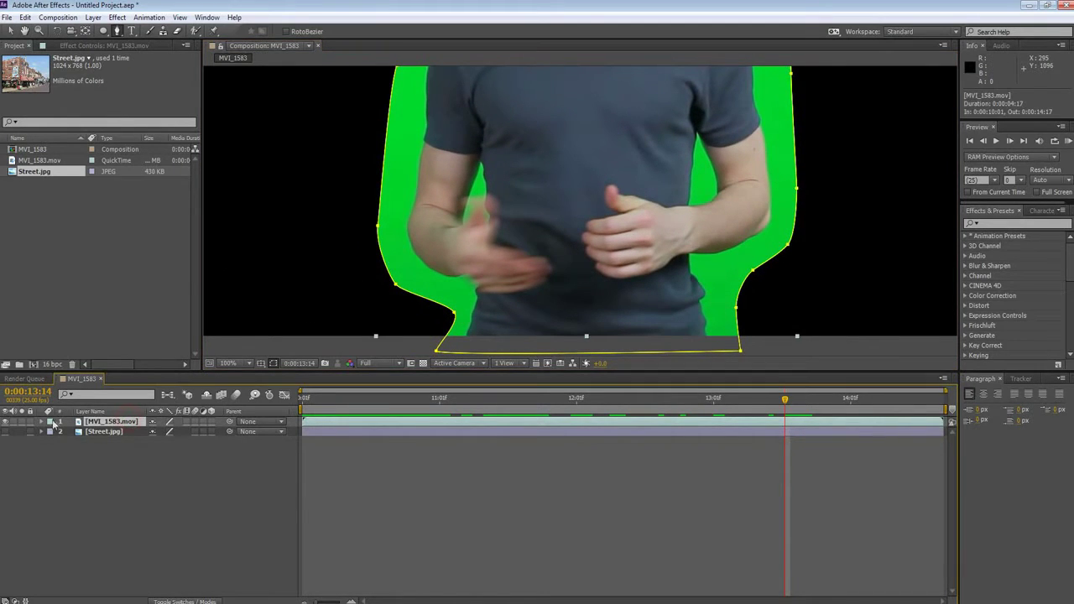
Step: Reveal Mask 1's properties and set a Mask Path keyframe at 0:00:13:10
{"action": "key", "text": "m"}
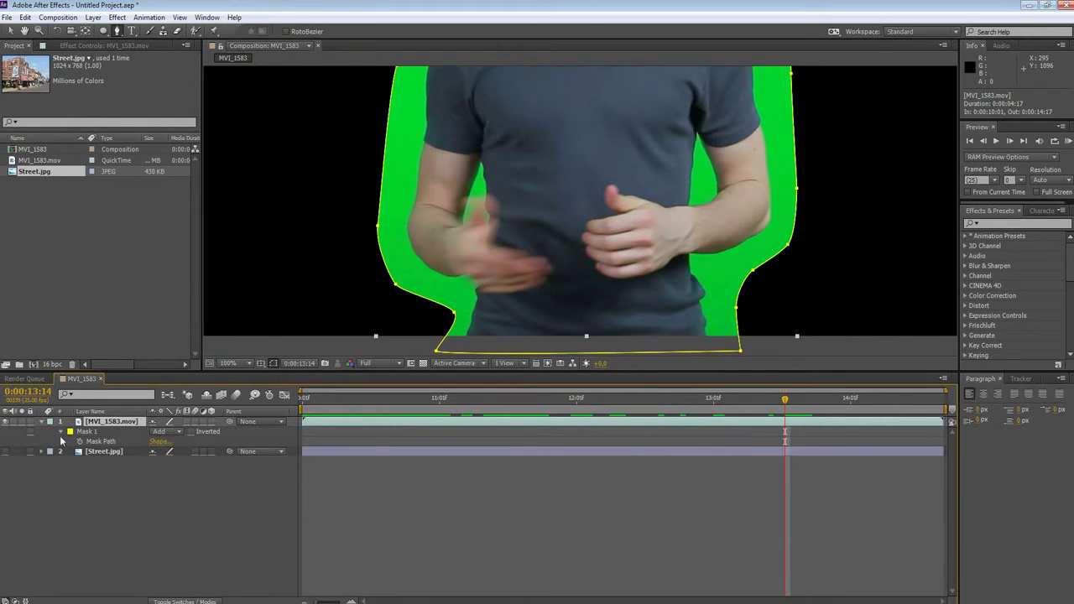
{"action": "left_click", "coordinate": [61, 432]}
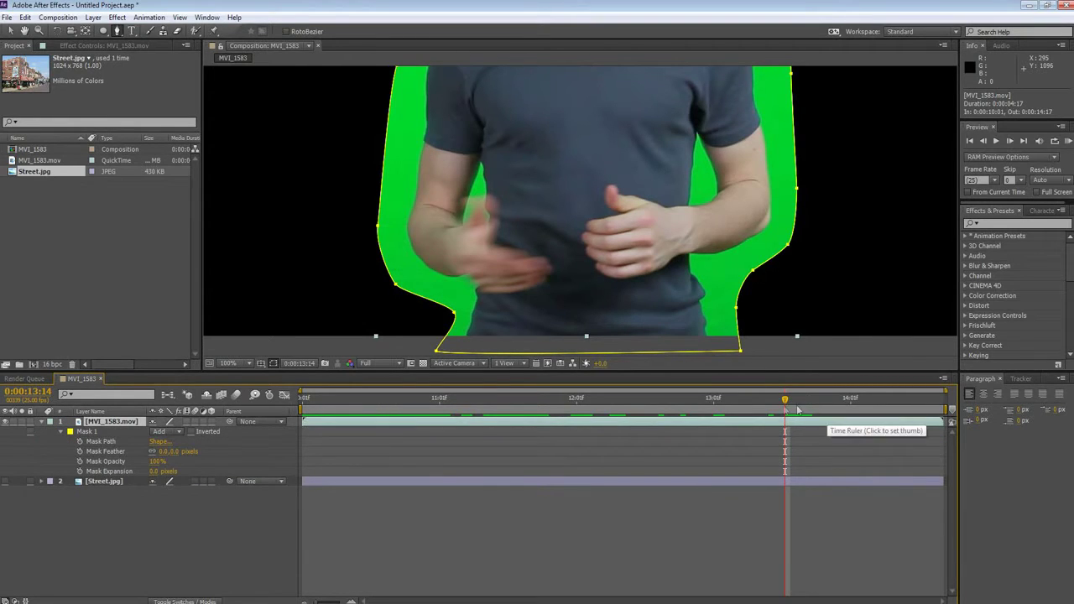
{"action": "left_click_drag", "start_coordinate": [786, 408], "coordinate": [760, 408]}
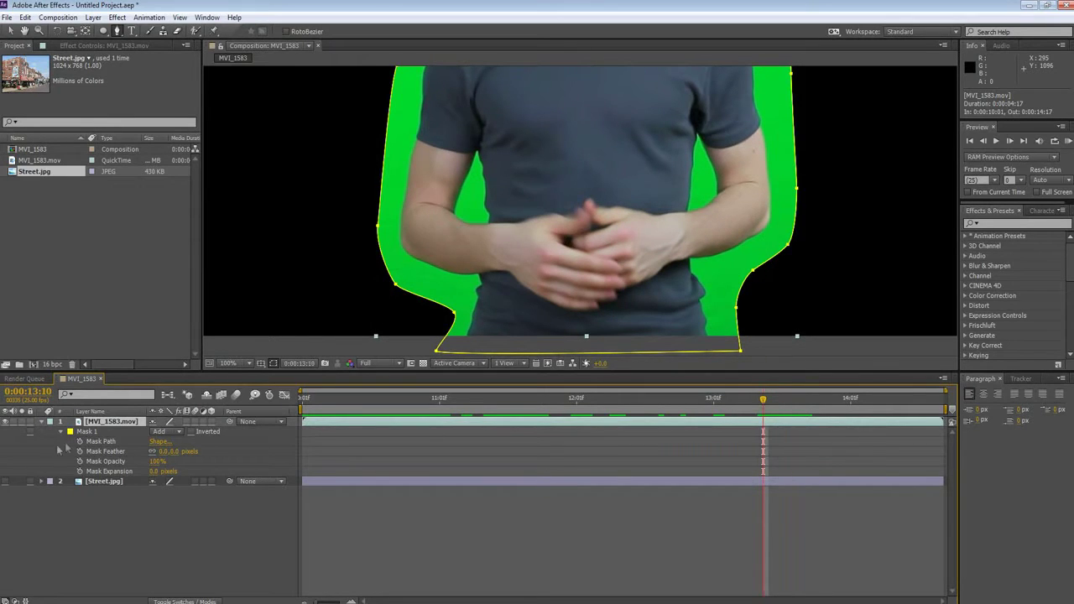
{"action": "left_click", "coordinate": [80, 441]}
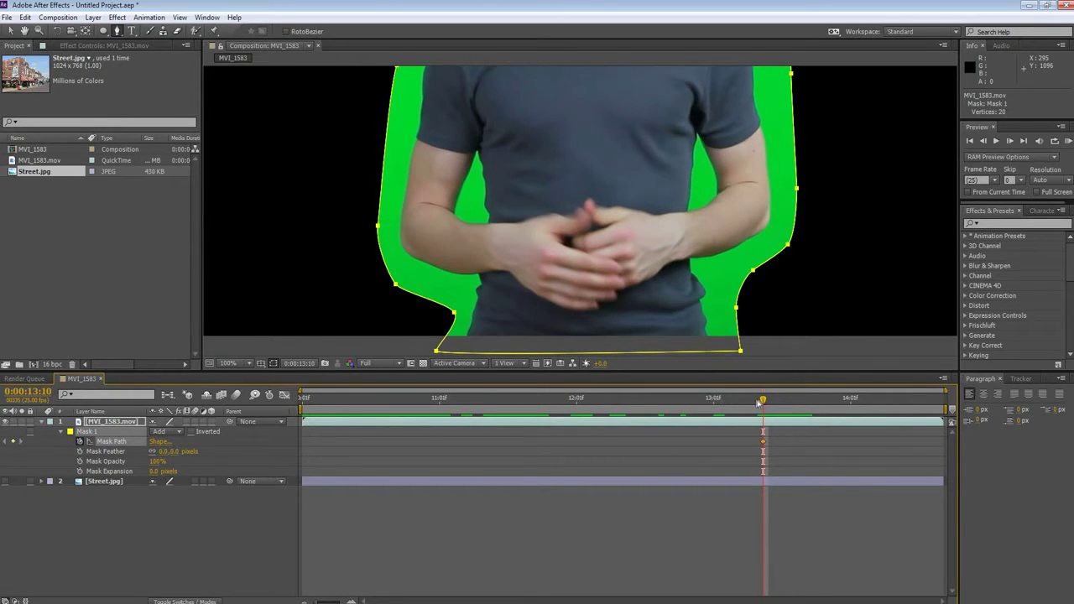
Step: At 0:00:13:14, push the mask's left side and lower-left points outward around the hand
{"action": "left_click_drag", "start_coordinate": [763, 401], "coordinate": [785, 401]}
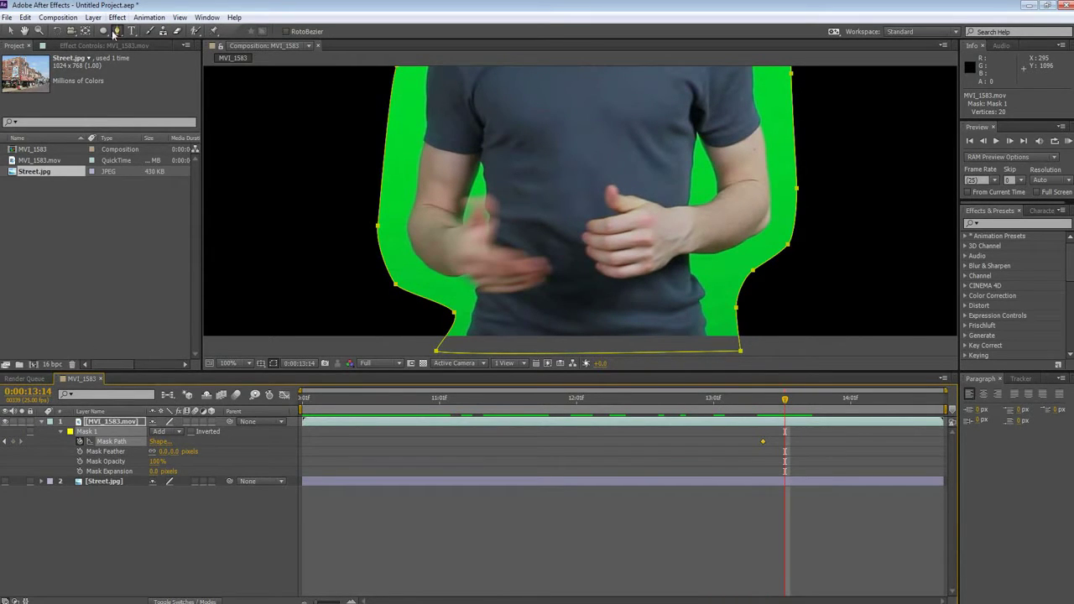
{"action": "left_click", "coordinate": [97, 422]}
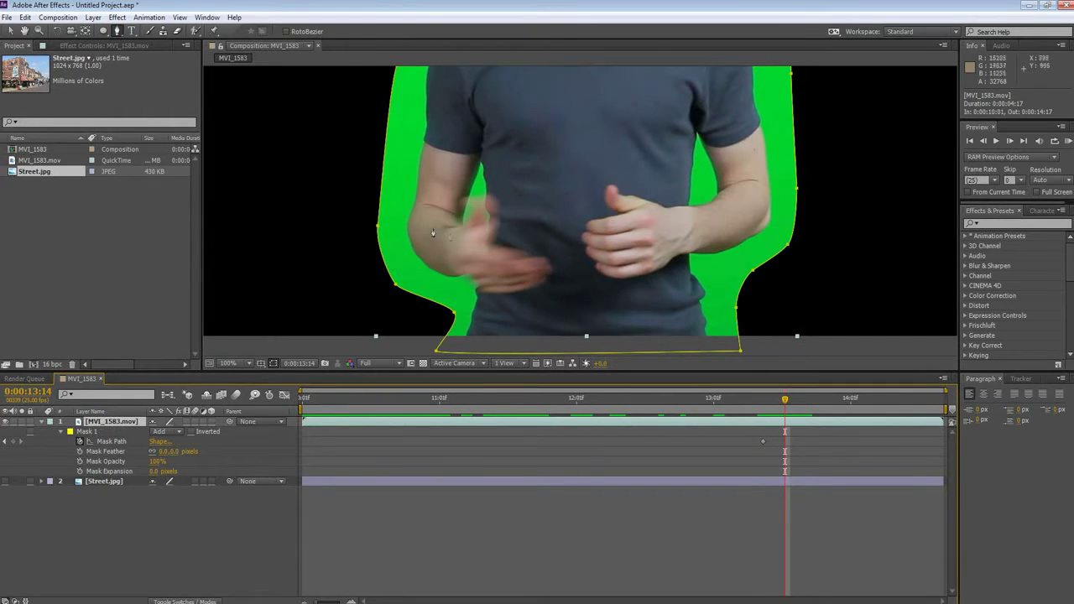
{"action": "left_click", "coordinate": [395, 285]}
{"action": "left_click_drag", "start_coordinate": [394, 287], "coordinate": [373, 295]}
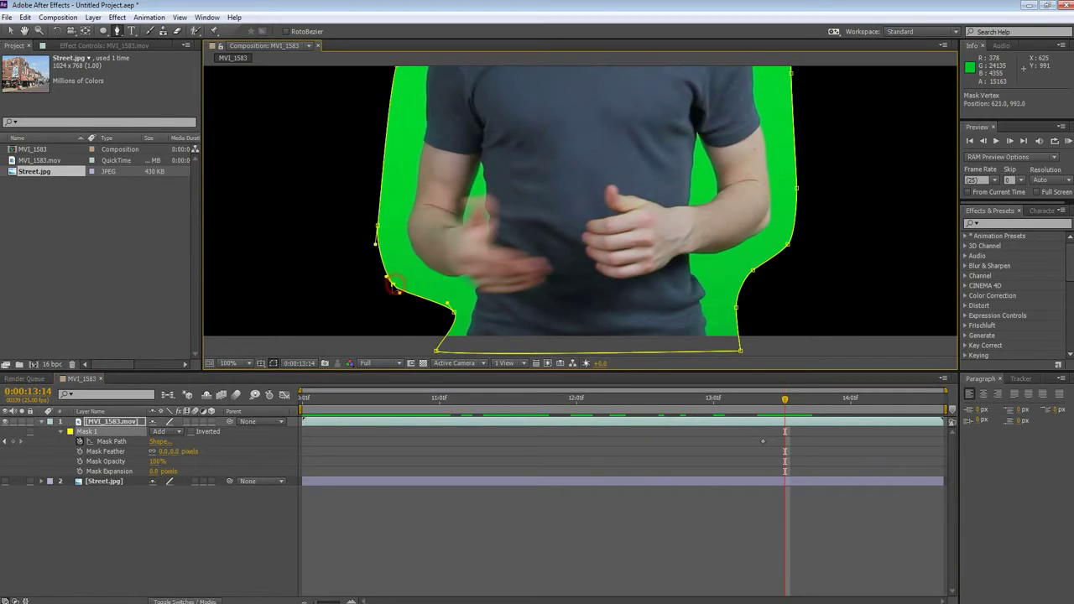
{"action": "left_click_drag", "start_coordinate": [379, 228], "coordinate": [352, 215]}
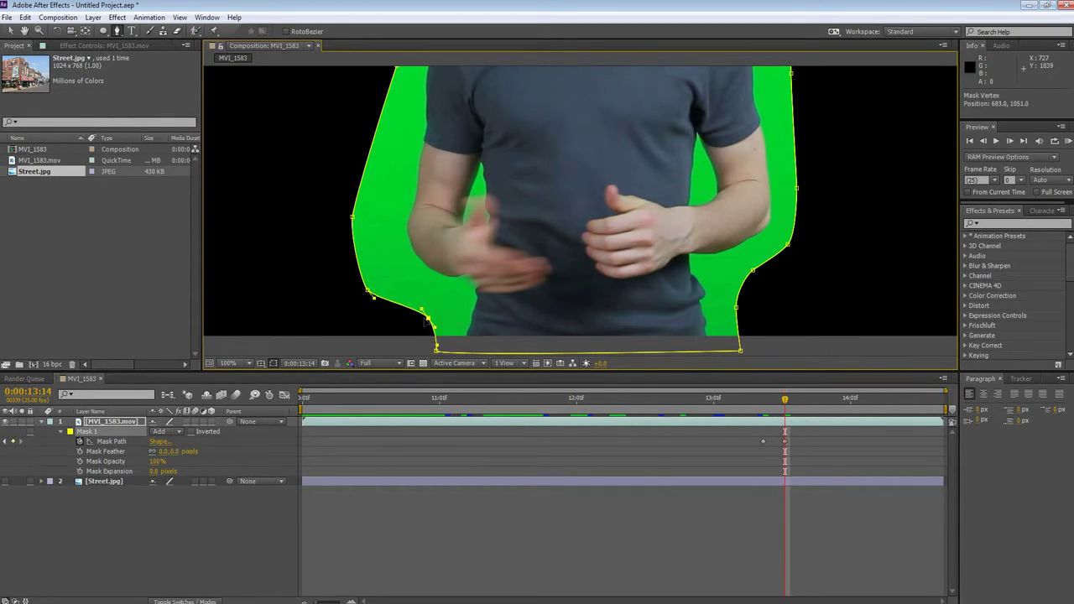
{"action": "left_click_drag", "start_coordinate": [453, 314], "coordinate": [424, 319]}
Step: A few frames later, widen the mask's lower-left corner and left edge further to enclose the hand
{"action": "left_click_drag", "start_coordinate": [786, 404], "coordinate": [842, 404]}
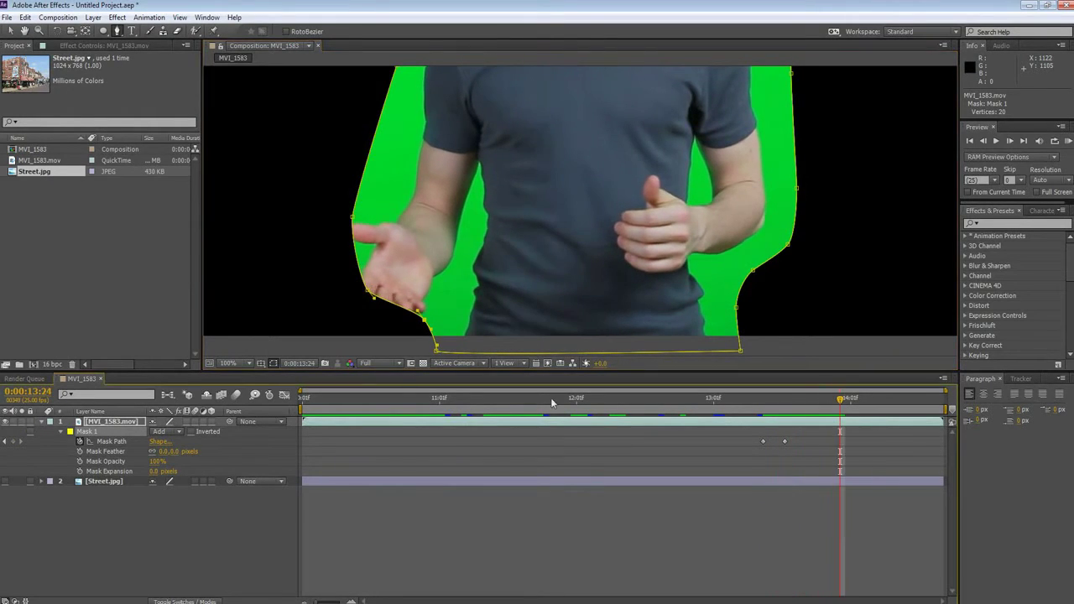
{"action": "left_click_drag", "start_coordinate": [372, 295], "coordinate": [352, 321]}
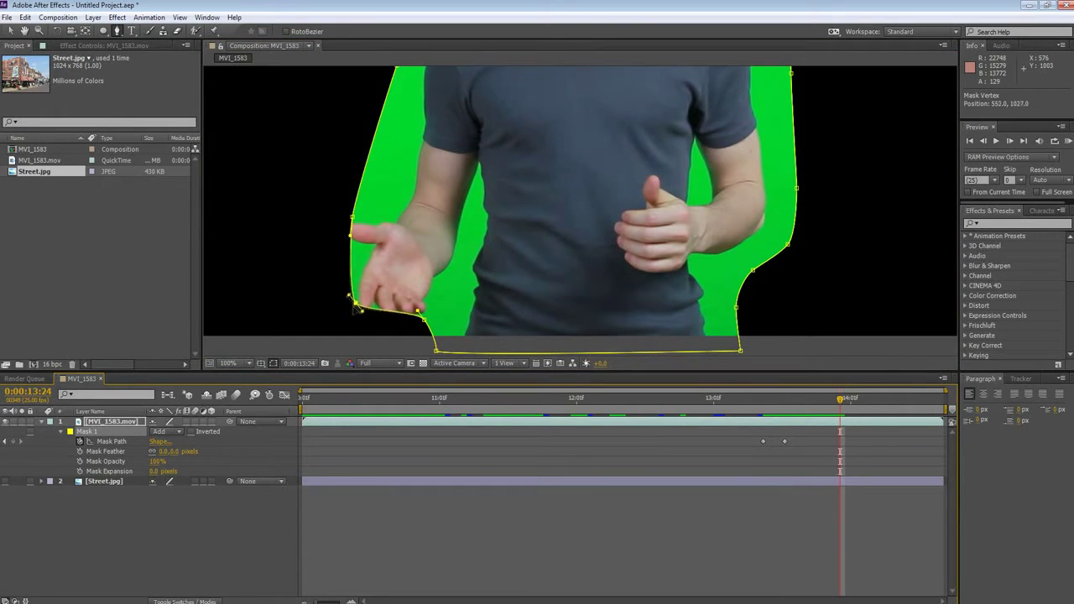
{"action": "left_click_drag", "start_coordinate": [419, 311], "coordinate": [417, 317]}
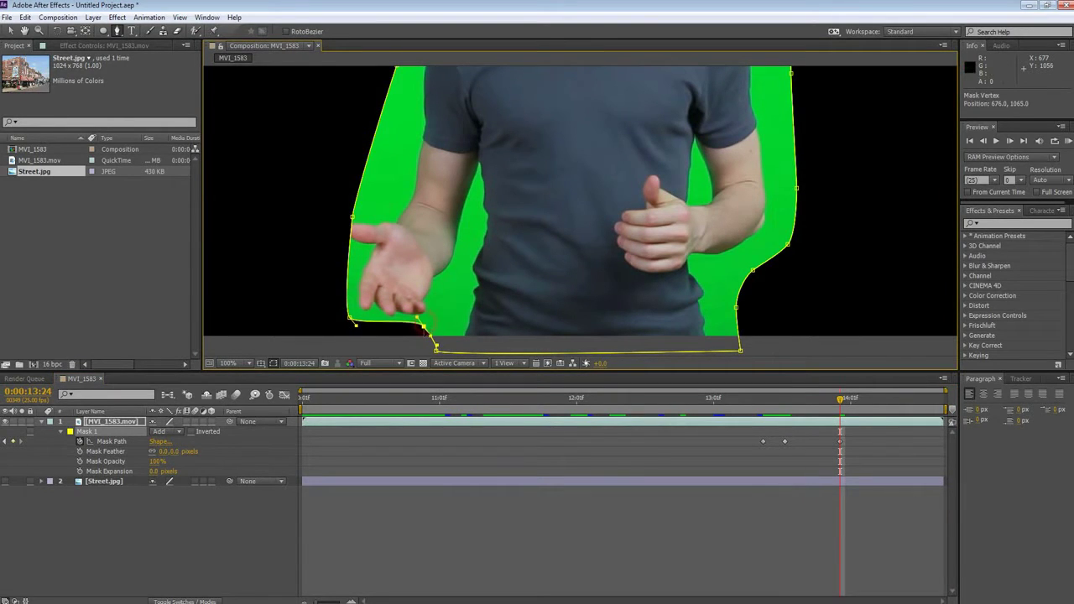
{"action": "left_click", "coordinate": [353, 217]}
{"action": "left_click_drag", "start_coordinate": [352, 217], "coordinate": [337, 217]}
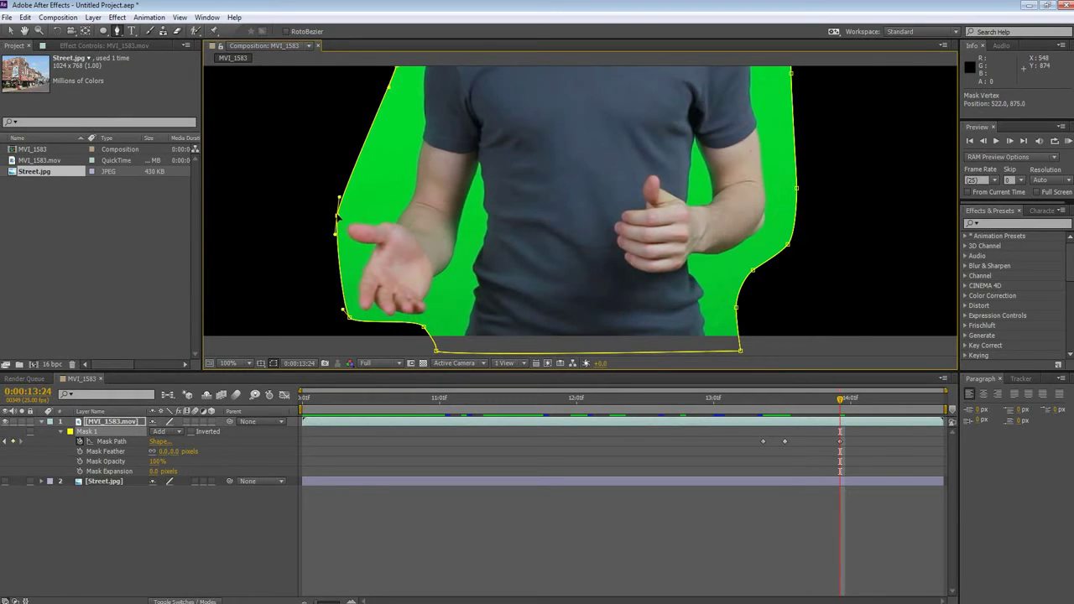
{"action": "mouse_move", "coordinate": [838, 402]}
{"action": "left_mouse_down"}
{"action": "mouse_move", "coordinate": [796, 419]}
{"action": "mouse_move", "coordinate": [812, 422]}
{"action": "mouse_move", "coordinate": [791, 437]}
{"action": "left_mouse_up"}
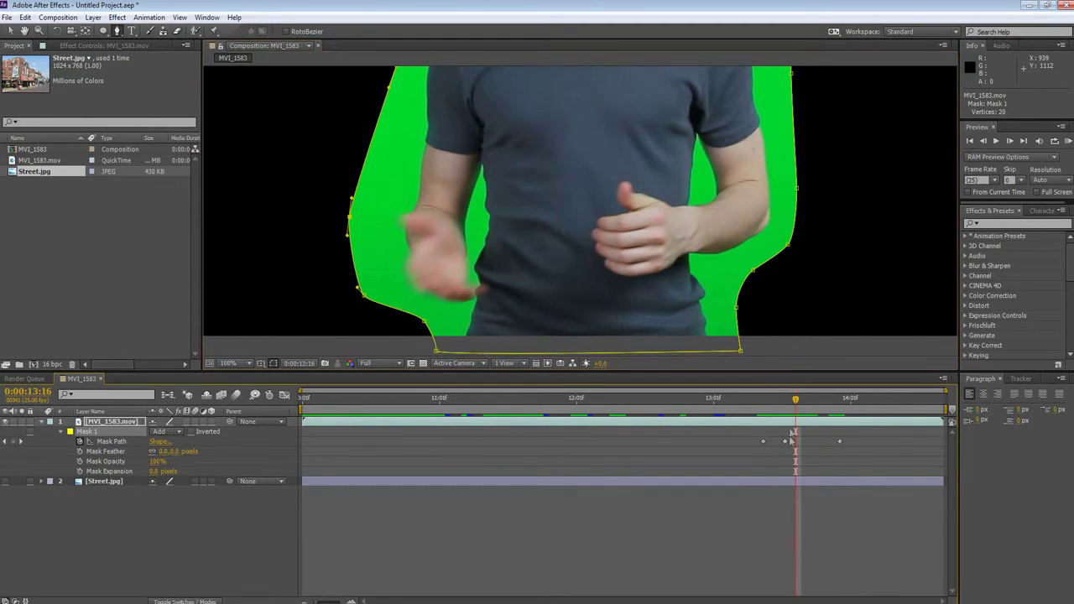
{"action": "left_click", "coordinate": [786, 443]}
Step: At the 13:14 keyframe, drag the lower-left mask vertex outward around the blurred hand, then check 13:19
{"action": "key", "text": "j"}
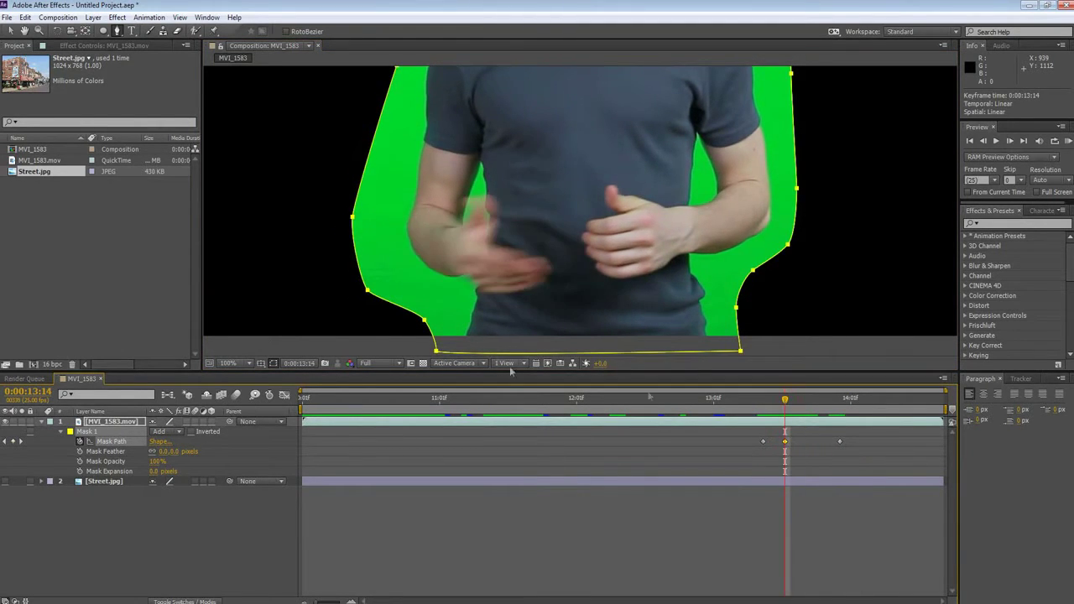
{"action": "left_click_drag", "start_coordinate": [368, 292], "coordinate": [369, 307]}
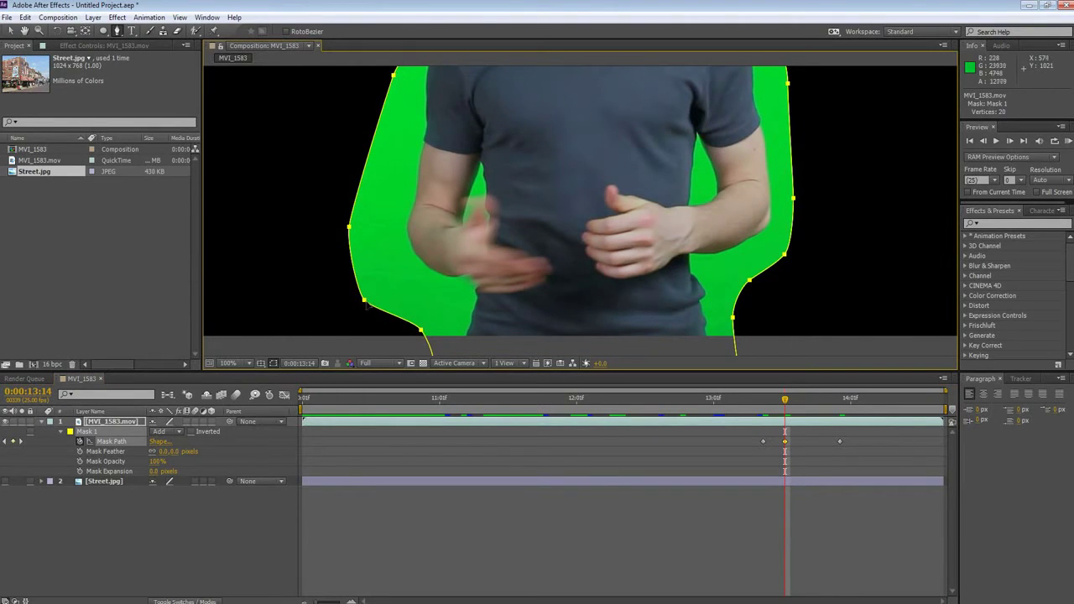
{"action": "key", "text": "ctrl+z"}
{"action": "left_click", "coordinate": [88, 431]}
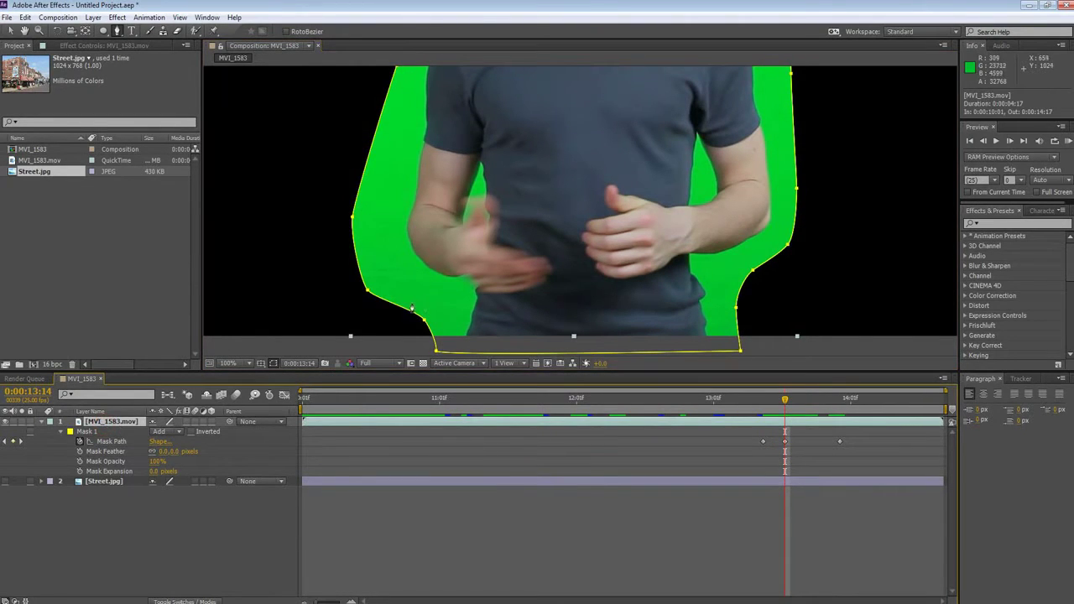
{"action": "left_click", "coordinate": [368, 292]}
{"action": "left_click_drag", "start_coordinate": [367, 292], "coordinate": [344, 303]}
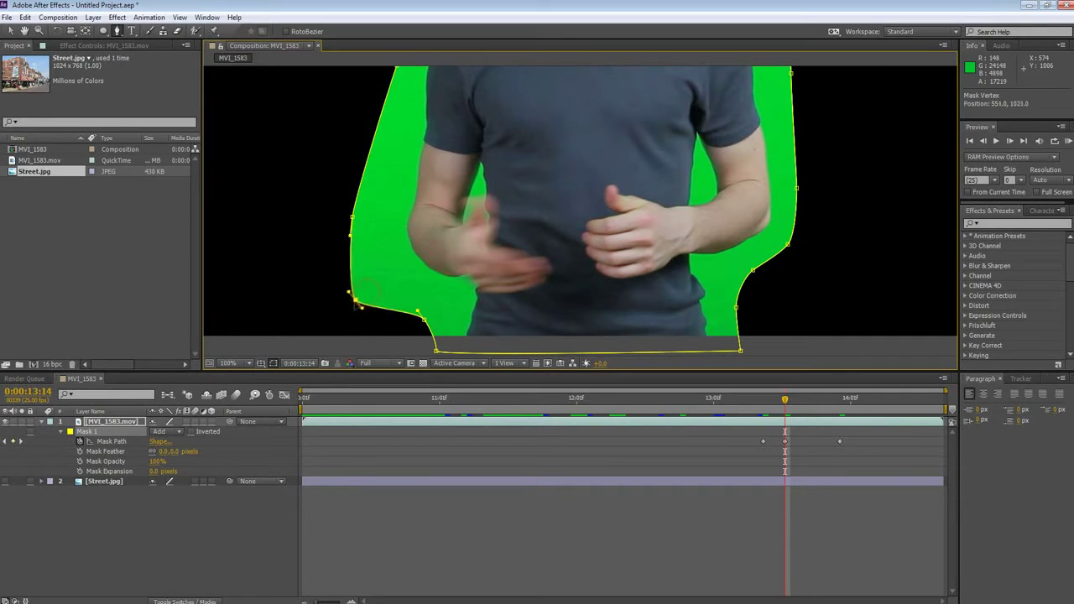
{"action": "mouse_move", "coordinate": [782, 400]}
{"action": "left_mouse_down"}
{"action": "mouse_move", "coordinate": [812, 401]}
{"action": "mouse_move", "coordinate": [812, 414]}
{"action": "mouse_move", "coordinate": [859, 411]}
{"action": "left_mouse_up"}
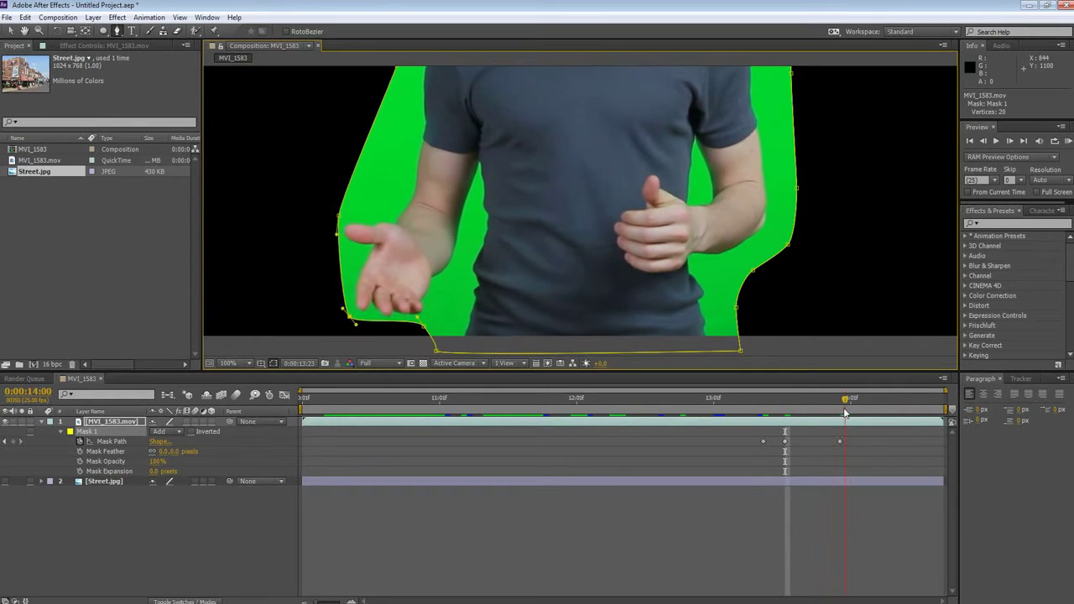
Step: At 13:21, zoom out to 50% to review the full mask, undo a stray mask, and collapse the mask properties
{"action": "left_click_drag", "start_coordinate": [860, 411], "coordinate": [823, 411]}
{"action": "key", "text": "comma"}
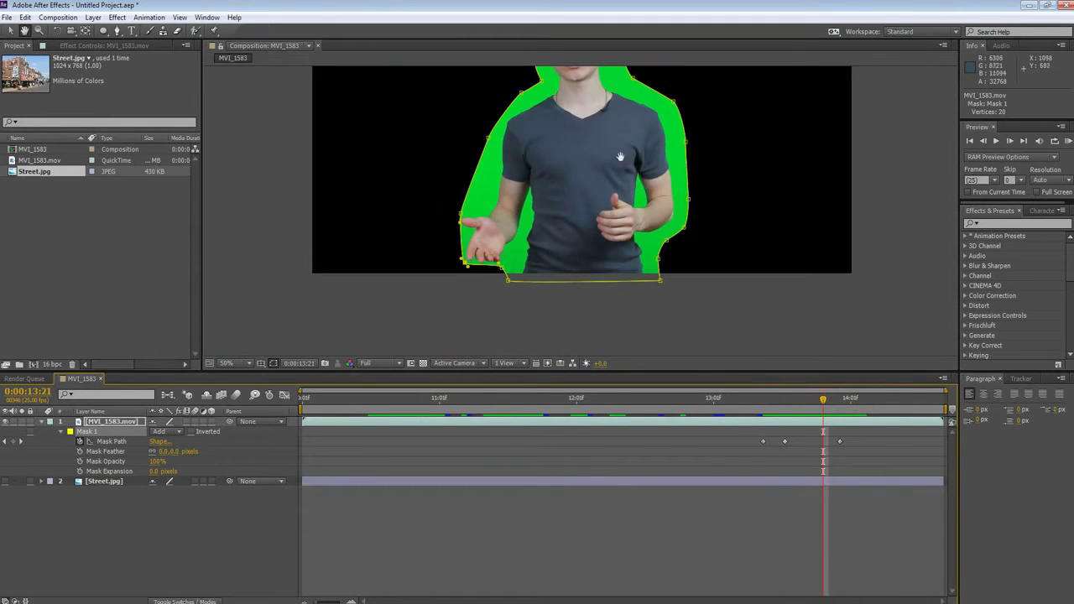
{"action": "scroll", "coordinate": [550, 201], "scroll_direction": "down", "scroll_amount": 1}
{"action": "scroll", "coordinate": [561, 220], "scroll_direction": "down", "scroll_amount": 1}
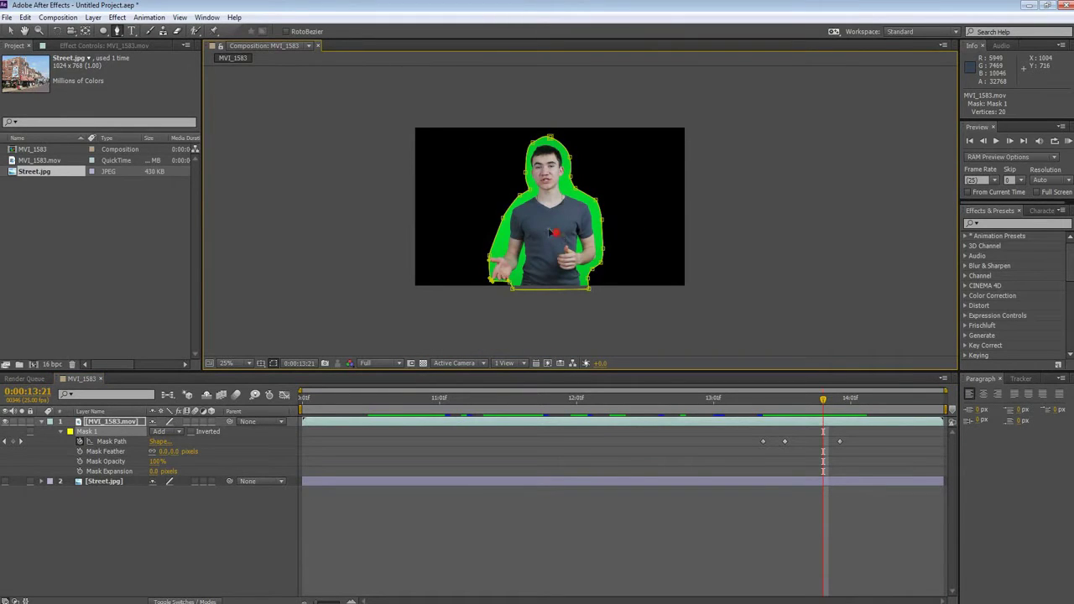
{"action": "left_click", "coordinate": [635, 291]}
{"action": "key", "text": "ctrl+z"}
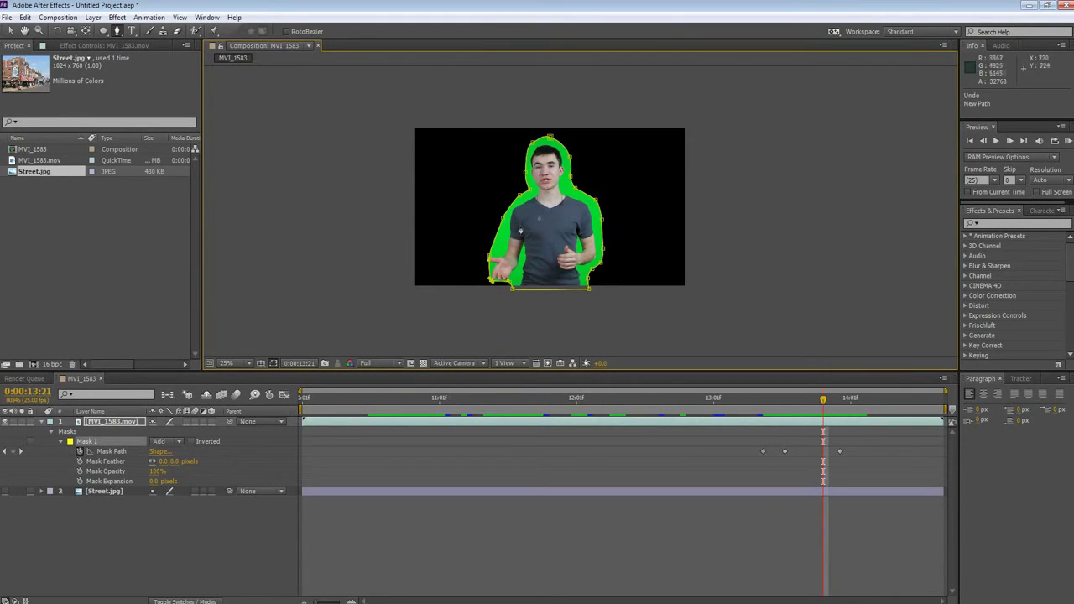
{"action": "scroll", "coordinate": [578, 203], "scroll_direction": "up", "scroll_amount": 2}
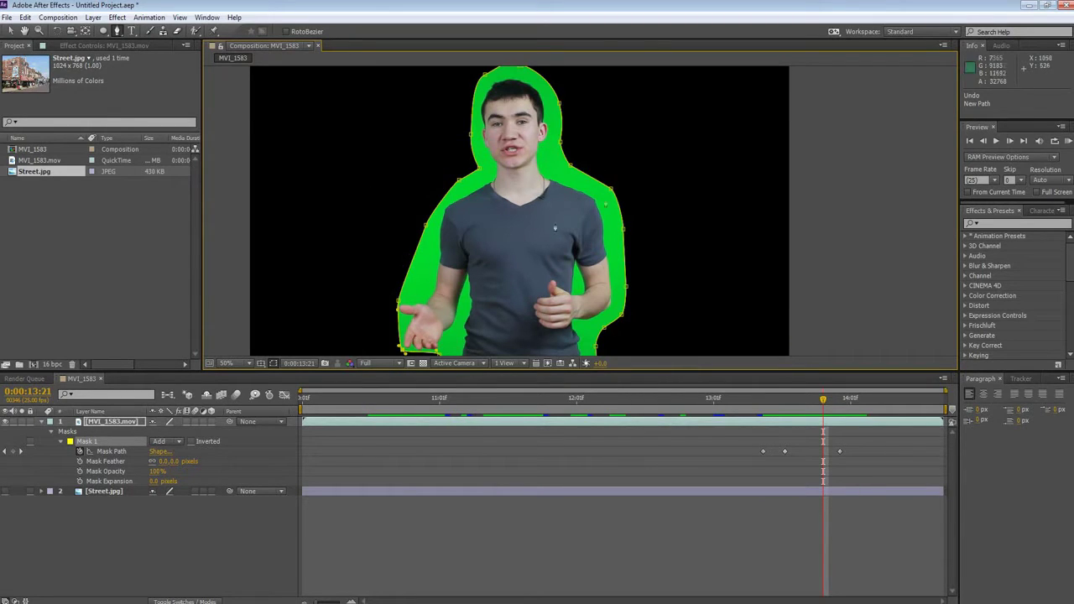
{"action": "left_click", "coordinate": [128, 503]}
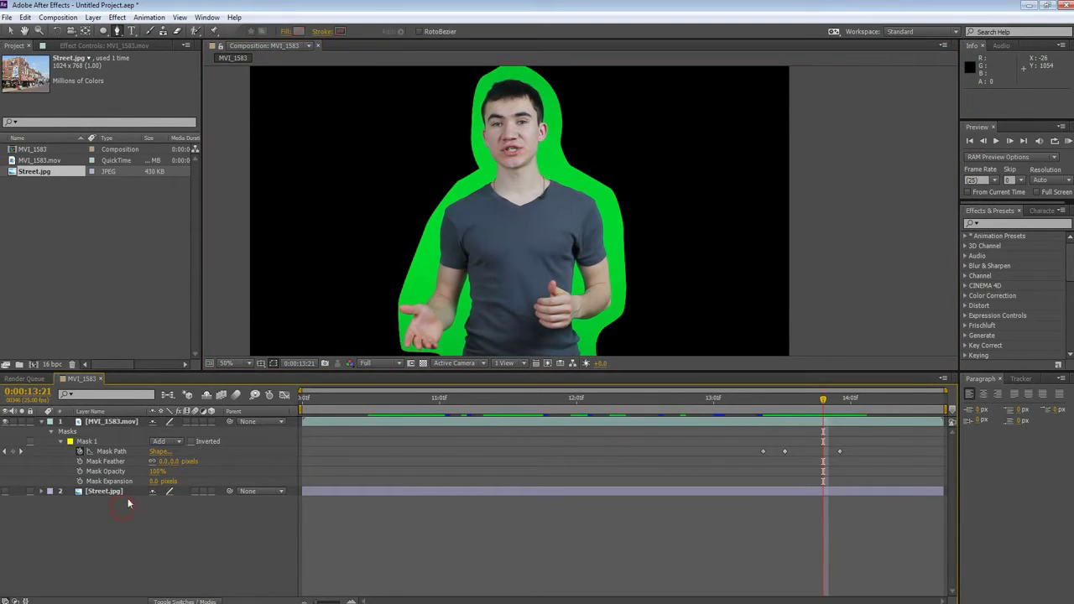
{"action": "left_click", "coordinate": [42, 421]}
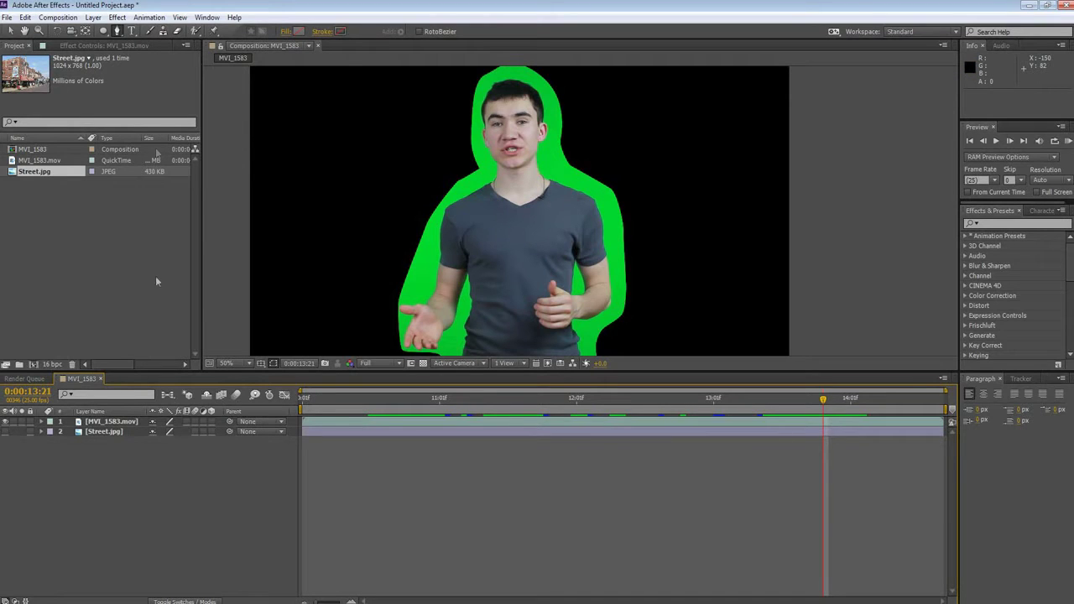
{"action": "left_click", "coordinate": [120, 420]}
{"action": "left_click", "coordinate": [118, 17]}
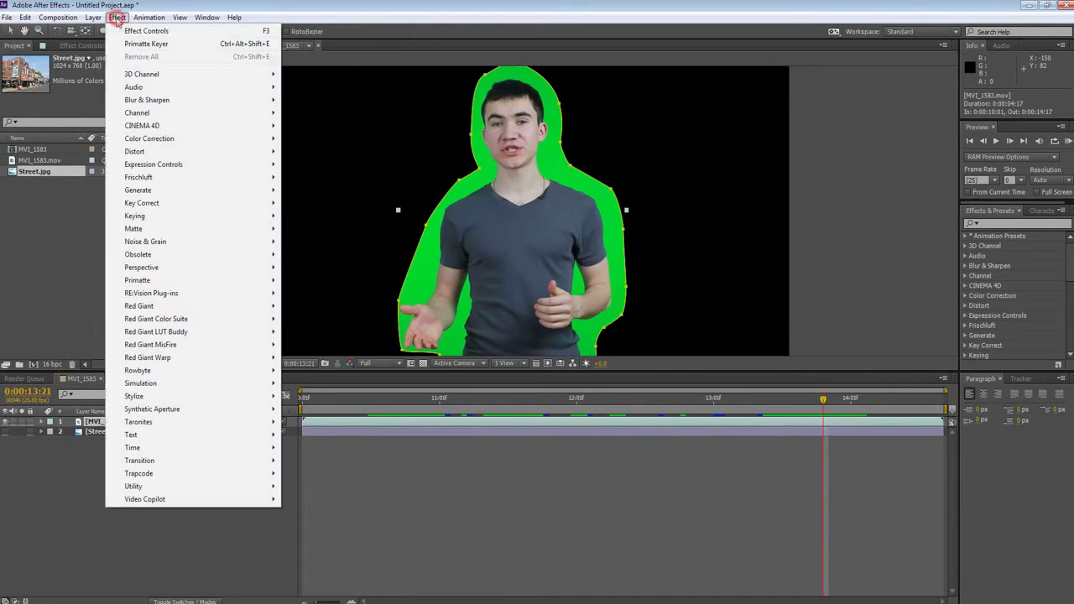
{"action": "left_click", "coordinate": [7, 17]}
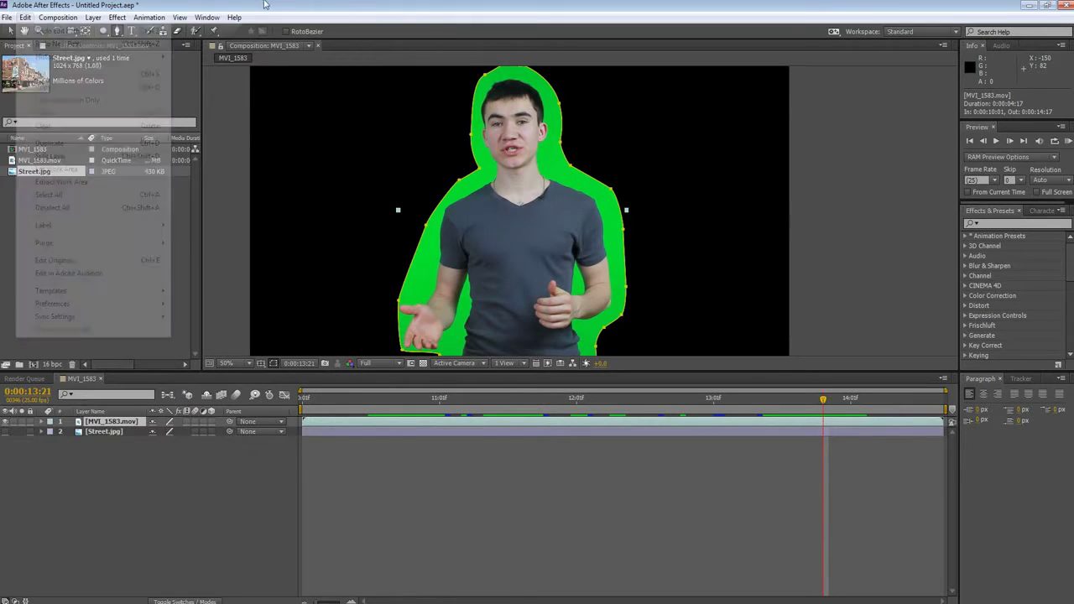
{"action": "left_click", "coordinate": [118, 17]}
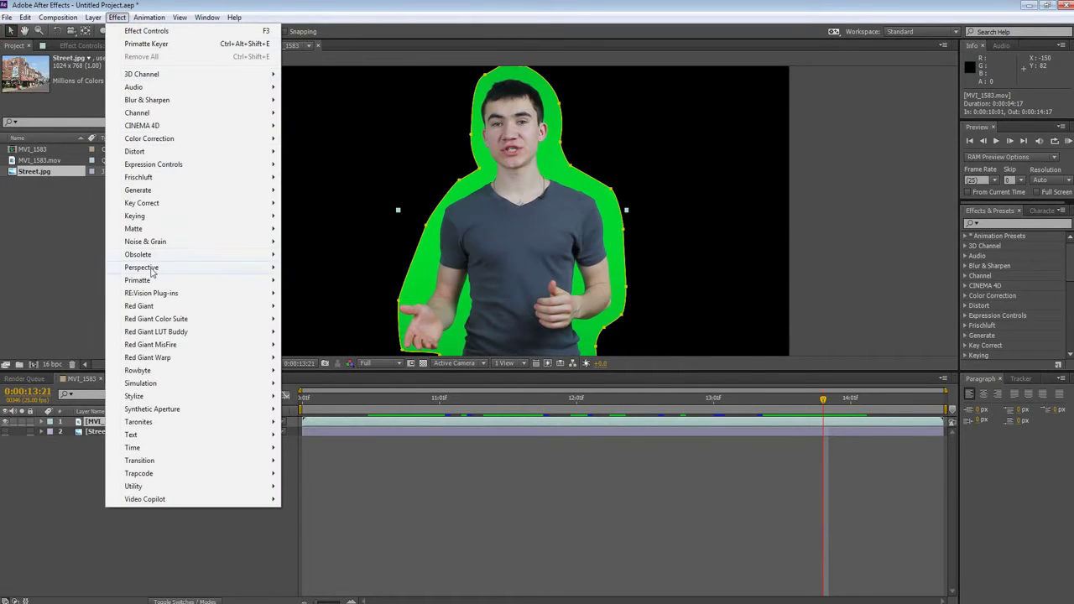
{"action": "mouse_move", "coordinate": [149, 216]}
{"action": "left_click", "coordinate": [329, 311]}
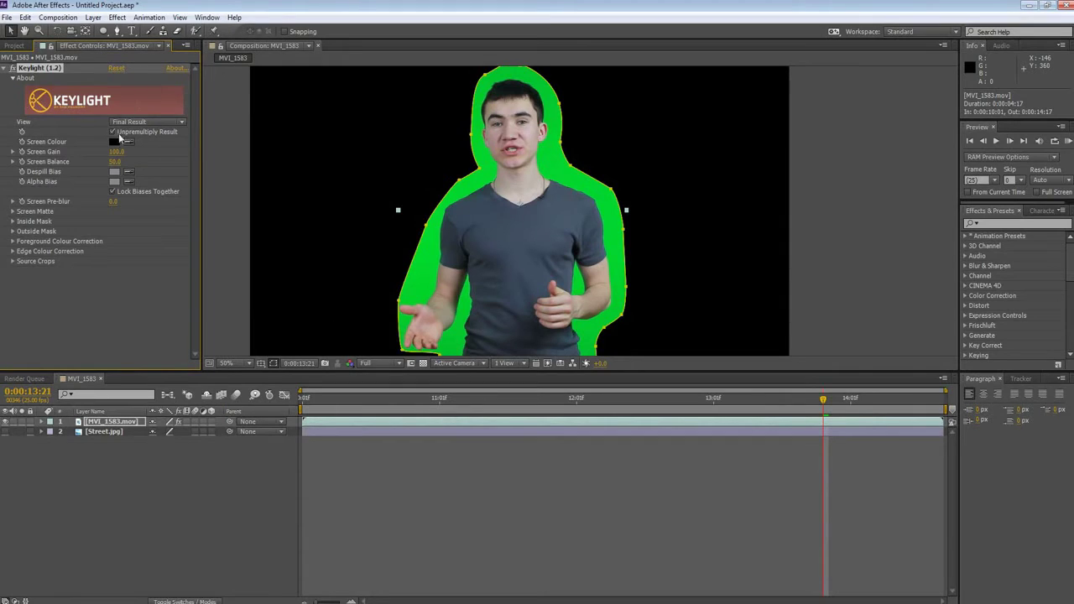
{"action": "left_click", "coordinate": [130, 142]}
{"action": "left_click", "coordinate": [462, 176]}
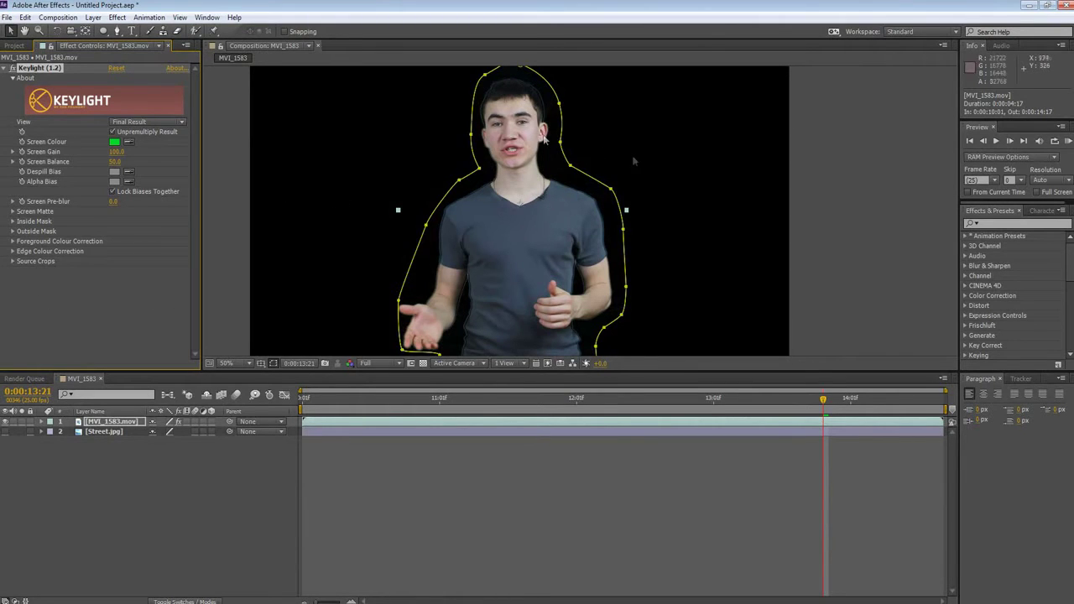
{"action": "scroll", "coordinate": [553, 147], "scroll_direction": "up", "scroll_amount": 1}
{"action": "scroll", "coordinate": [546, 161], "scroll_direction": "up", "scroll_amount": 1}
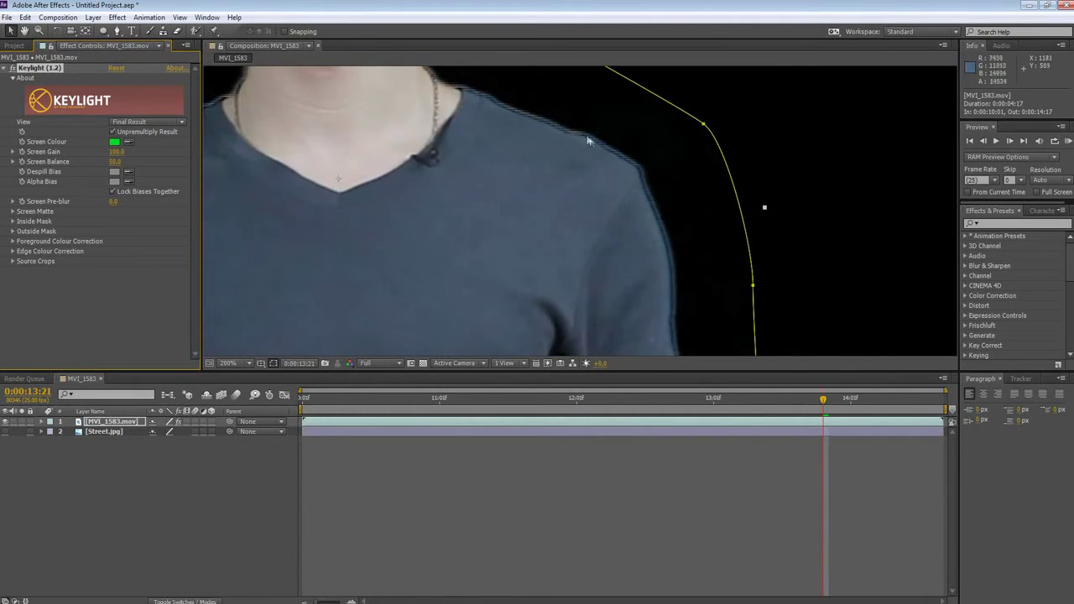
{"action": "scroll", "coordinate": [636, 177], "scroll_direction": "down", "scroll_amount": 2}
{"action": "left_click", "coordinate": [365, 211]}
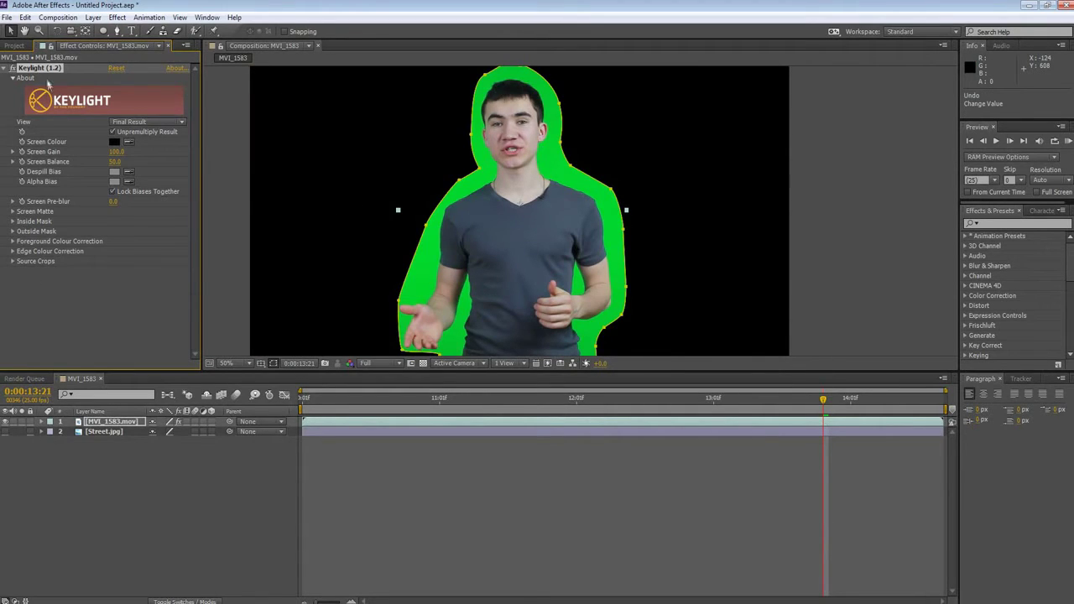
{"action": "left_click", "coordinate": [411, 201]}
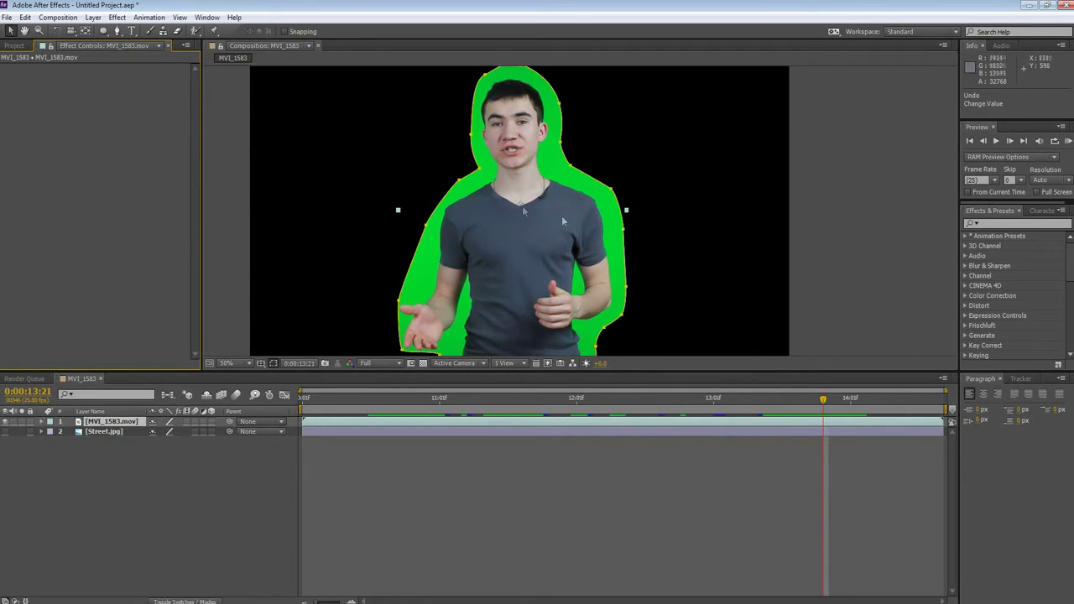
{"action": "left_click", "coordinate": [1010, 223]}
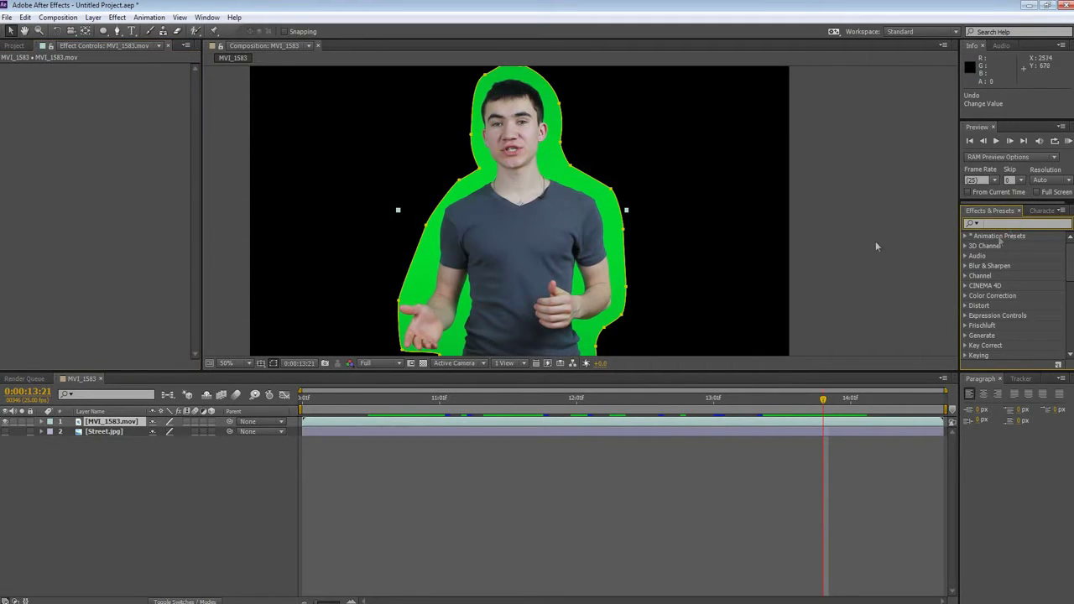
Step: Apply Effect > Primatte > Primatte Keyer to MVI_1583.mov and scroll to Base Color Sample
{"action": "left_click", "coordinate": [109, 421]}
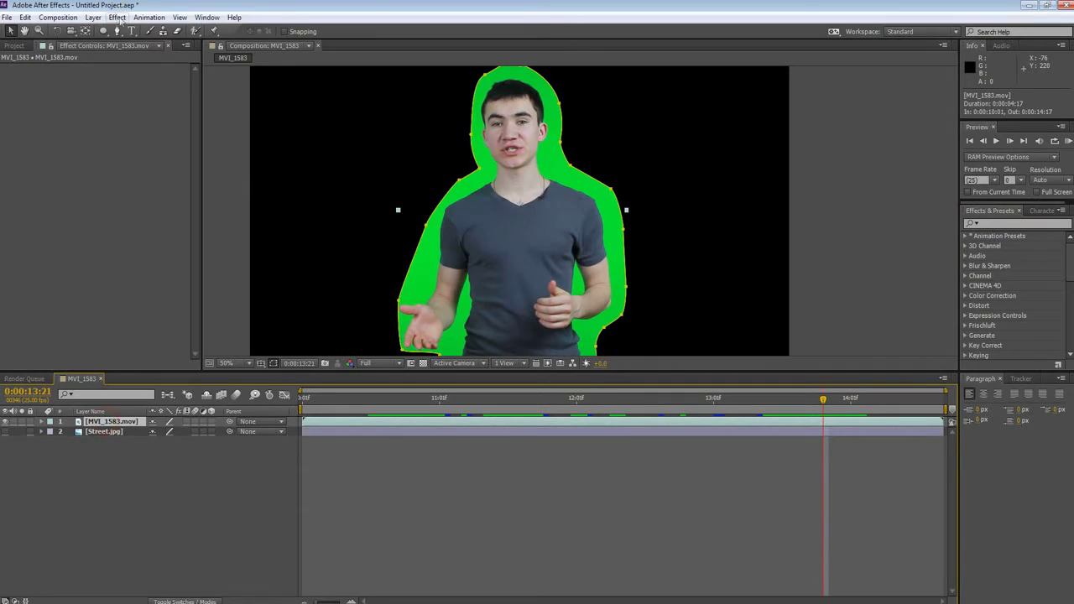
{"action": "left_click", "coordinate": [117, 17]}
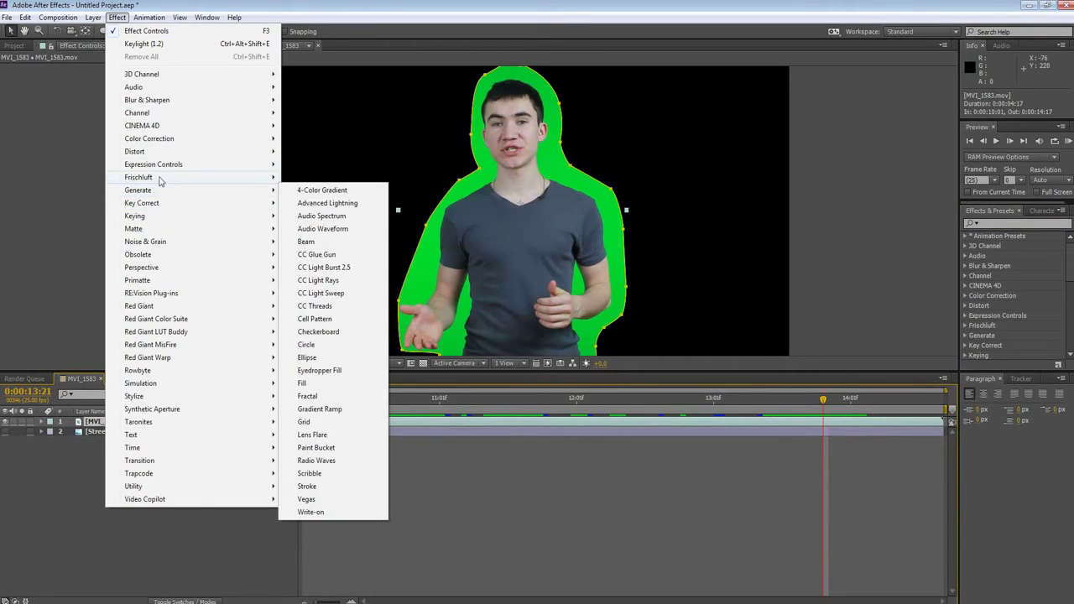
{"action": "mouse_move", "coordinate": [137, 280]}
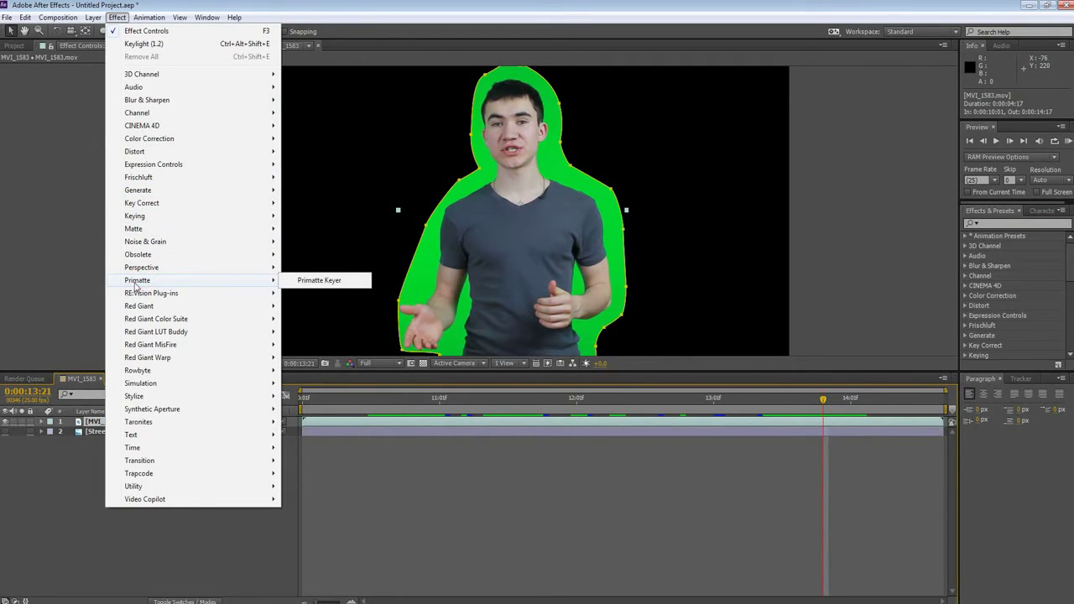
{"action": "left_click", "coordinate": [311, 282]}
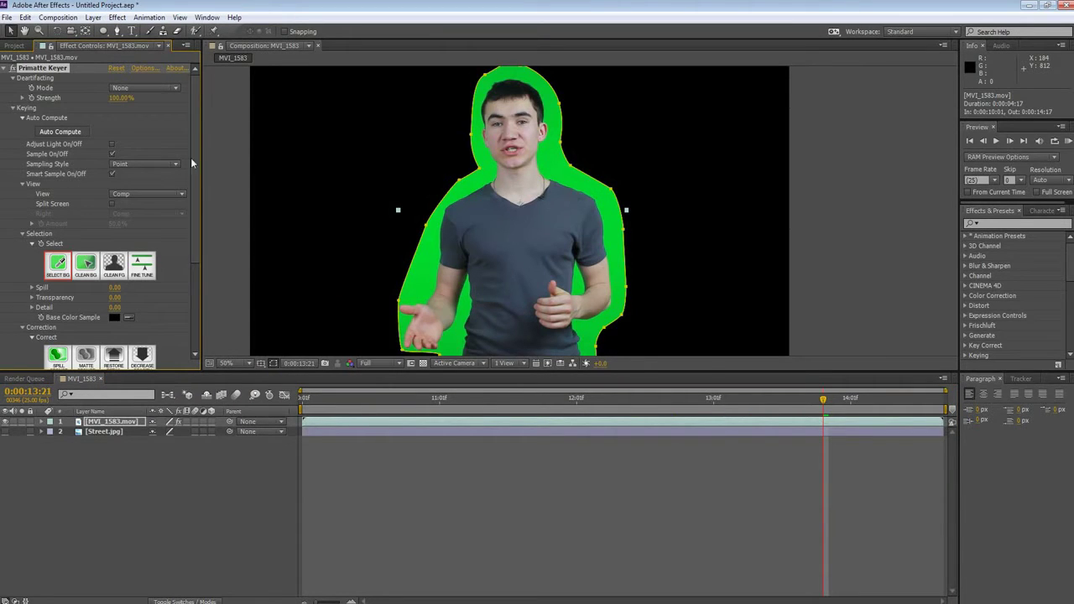
{"action": "left_click_drag", "start_coordinate": [193, 127], "coordinate": [197, 166]}
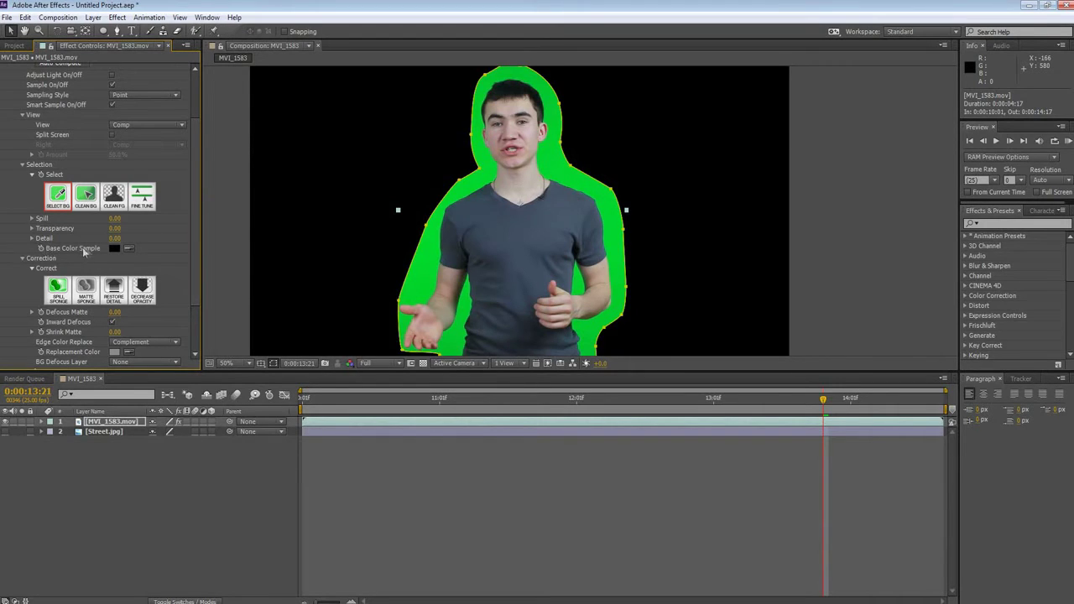
{"action": "left_click", "coordinate": [130, 249]}
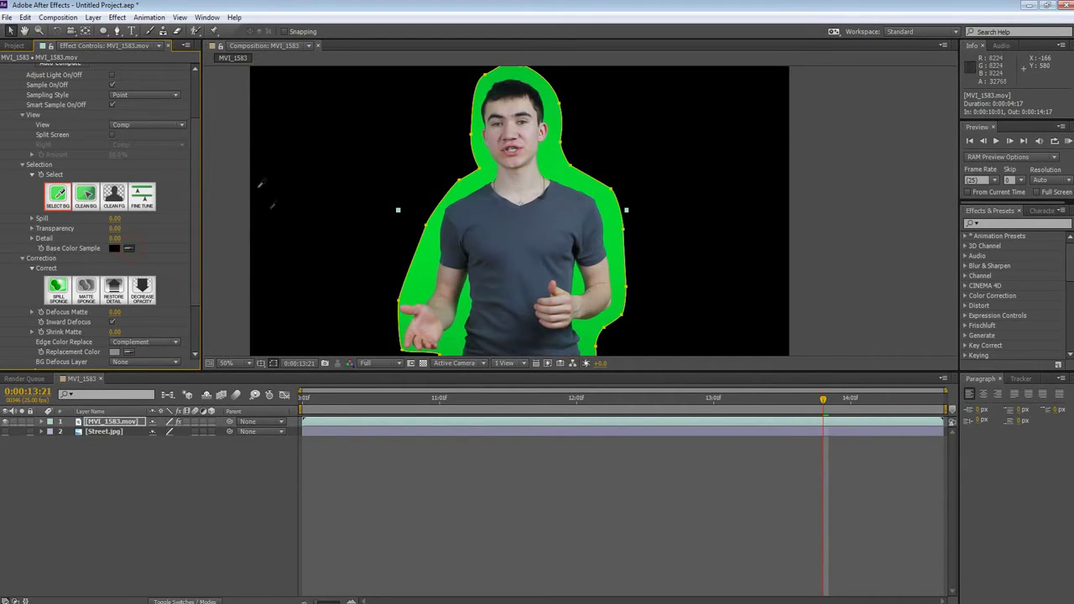
Step: Sample the green backdrop as Primatte's base colour and zoom in to inspect the keyed edges
{"action": "left_click", "coordinate": [470, 179]}
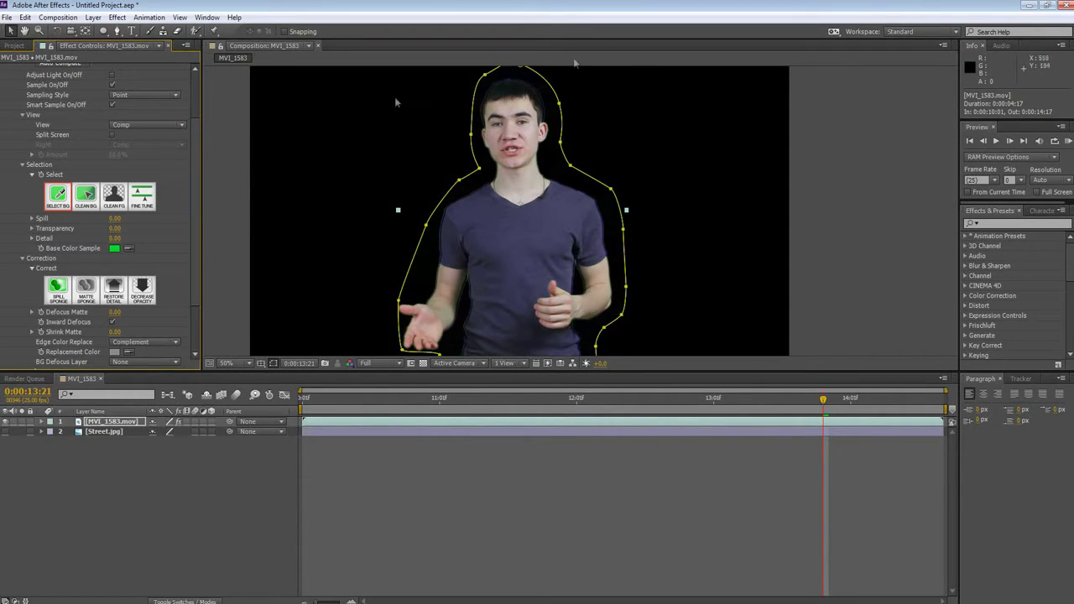
{"action": "key", "text": "period"}
{"action": "key", "text": "period"}
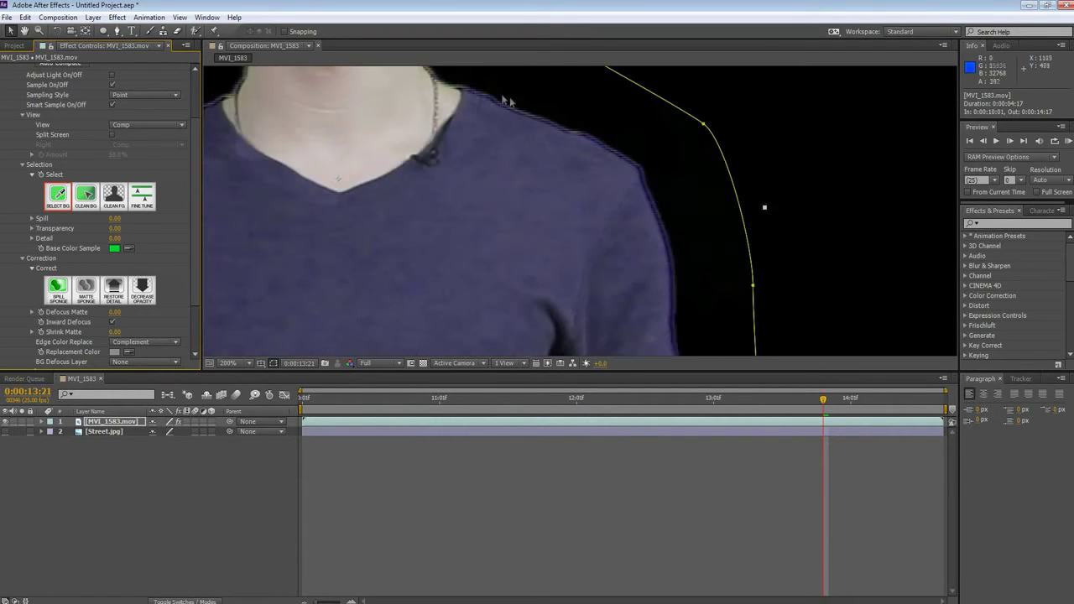
{"action": "key", "text": "comma"}
{"action": "key", "text": "comma"}
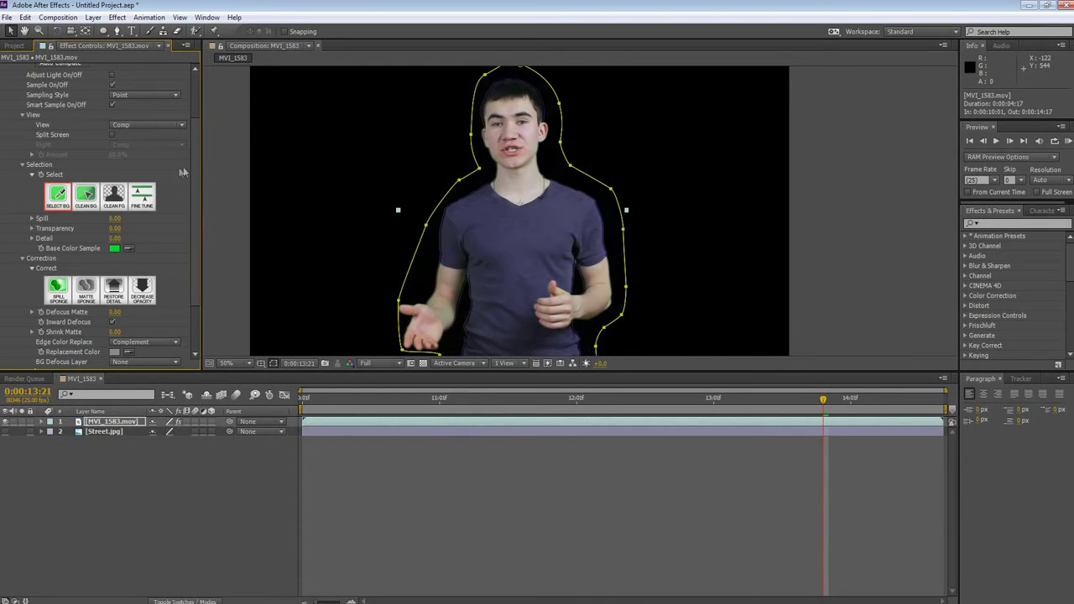
{"action": "scroll", "coordinate": [191, 213], "scroll_direction": "down", "scroll_amount": 3}
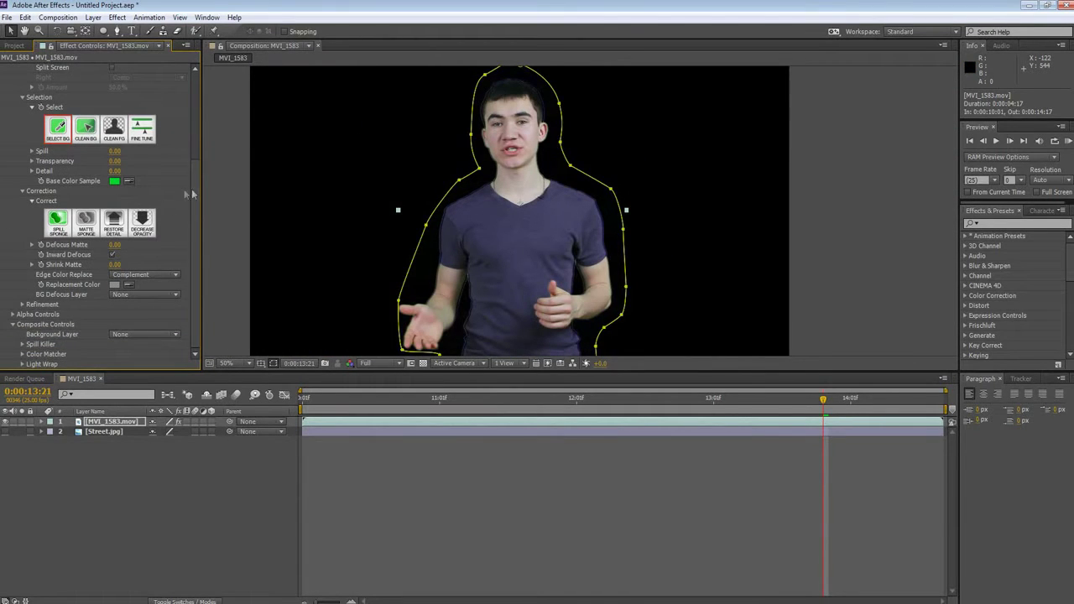
{"action": "scroll", "coordinate": [191, 194], "scroll_direction": "up", "scroll_amount": 1}
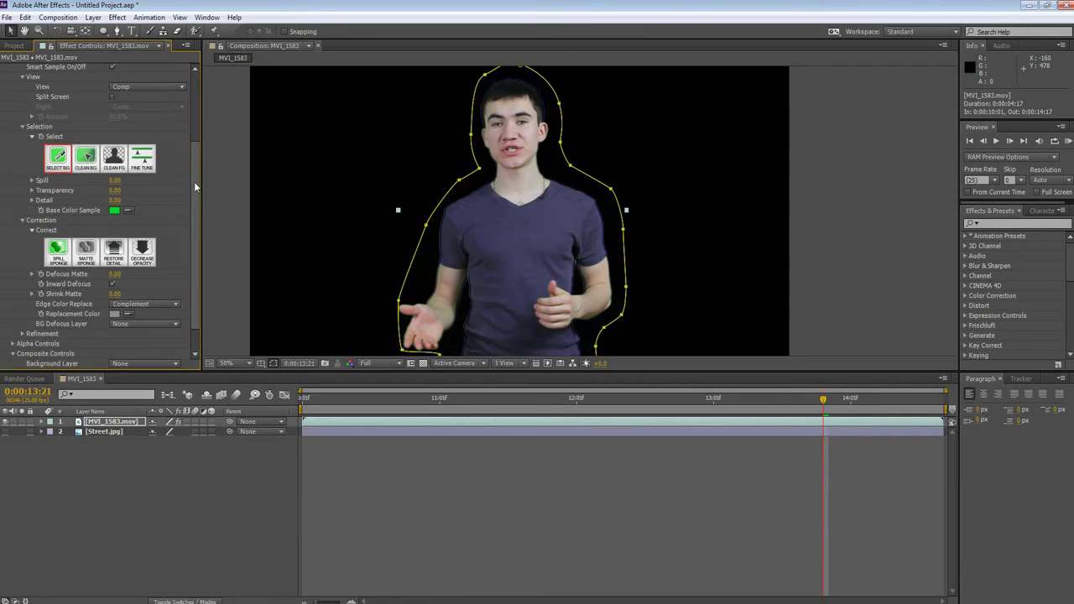
{"action": "scroll", "coordinate": [193, 182], "scroll_direction": "up", "scroll_amount": 4}
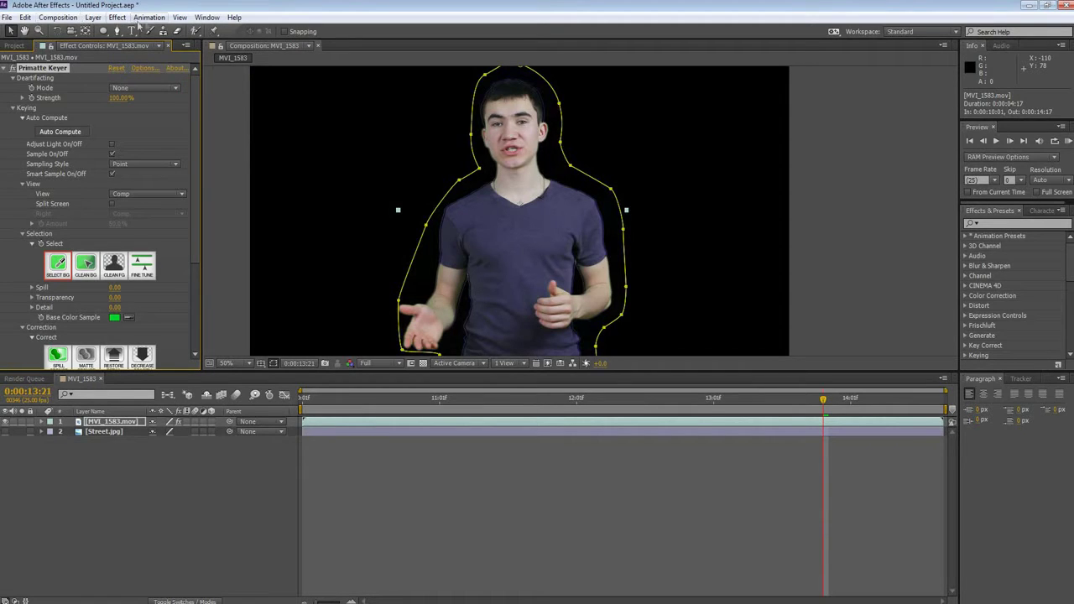
{"action": "mouse_move", "coordinate": [191, 99]}
{"action": "left_mouse_down"}
{"action": "mouse_move", "coordinate": [194, 146]}
{"action": "mouse_move", "coordinate": [194, 81]}
{"action": "mouse_move", "coordinate": [196, 185]}
{"action": "left_mouse_up"}
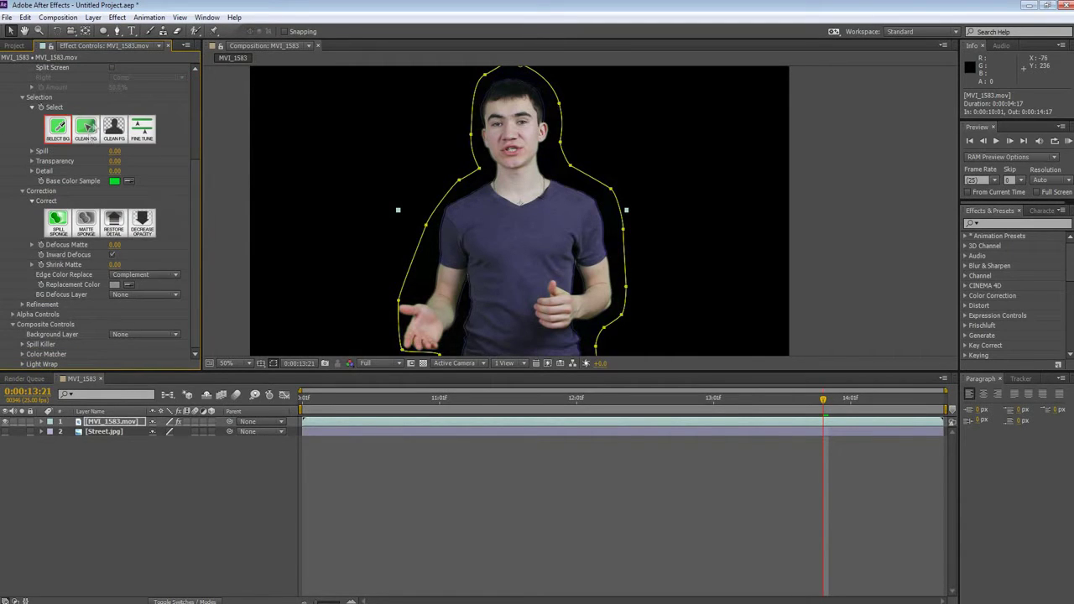
{"action": "left_click_drag", "start_coordinate": [197, 184], "coordinate": [197, 159]}
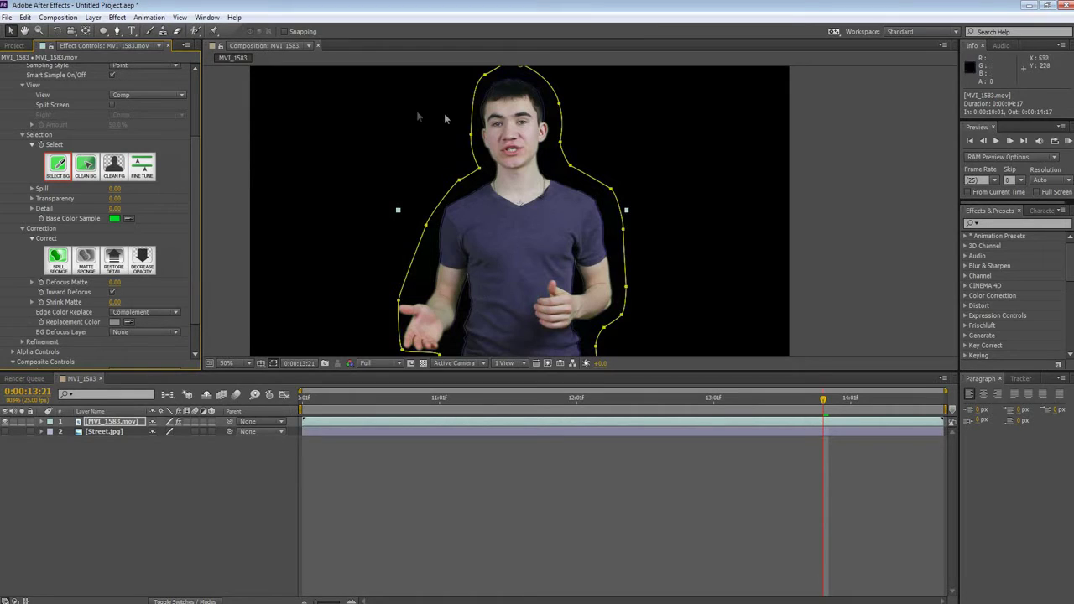
Step: Switch Primatte Keyer's View to Matte and zoom in at full size on the presenter's left hand
{"action": "left_click", "coordinate": [144, 95]}
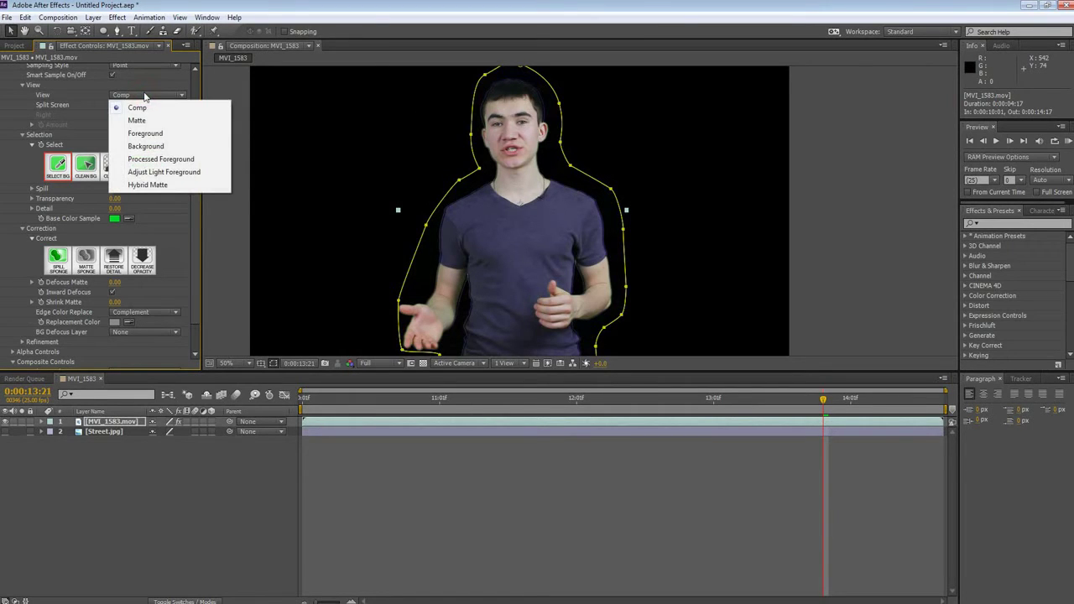
{"action": "left_click", "coordinate": [139, 120]}
{"action": "key", "text": "period"}
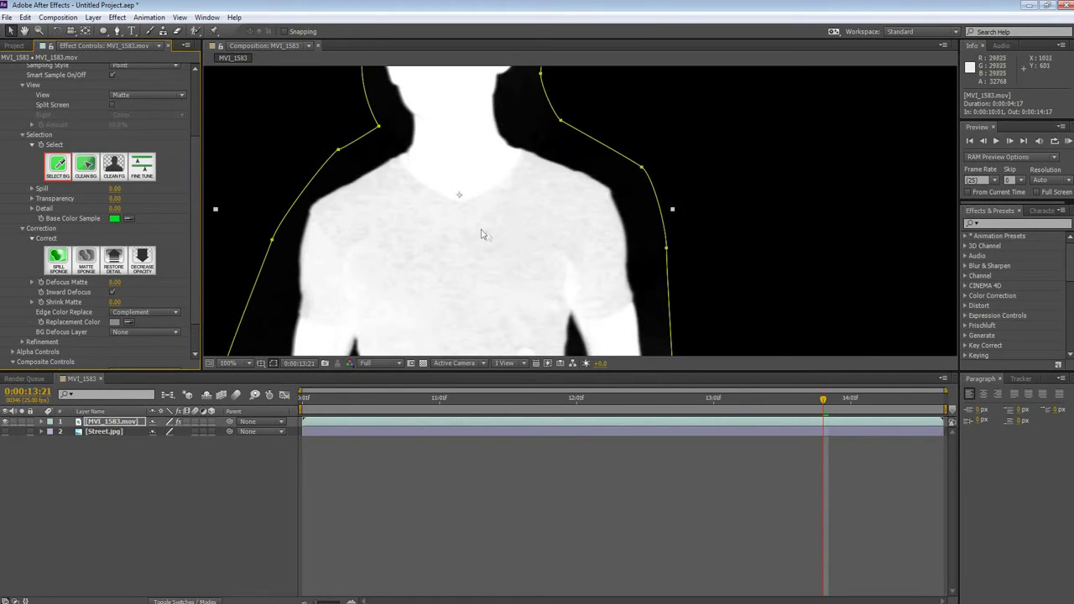
{"action": "key", "text": "h"}
{"action": "mouse_move", "coordinate": [424, 223]}
{"action": "left_mouse_down"}
{"action": "mouse_move", "coordinate": [557, 219]}
{"action": "mouse_move", "coordinate": [461, 214]}
{"action": "left_mouse_up"}
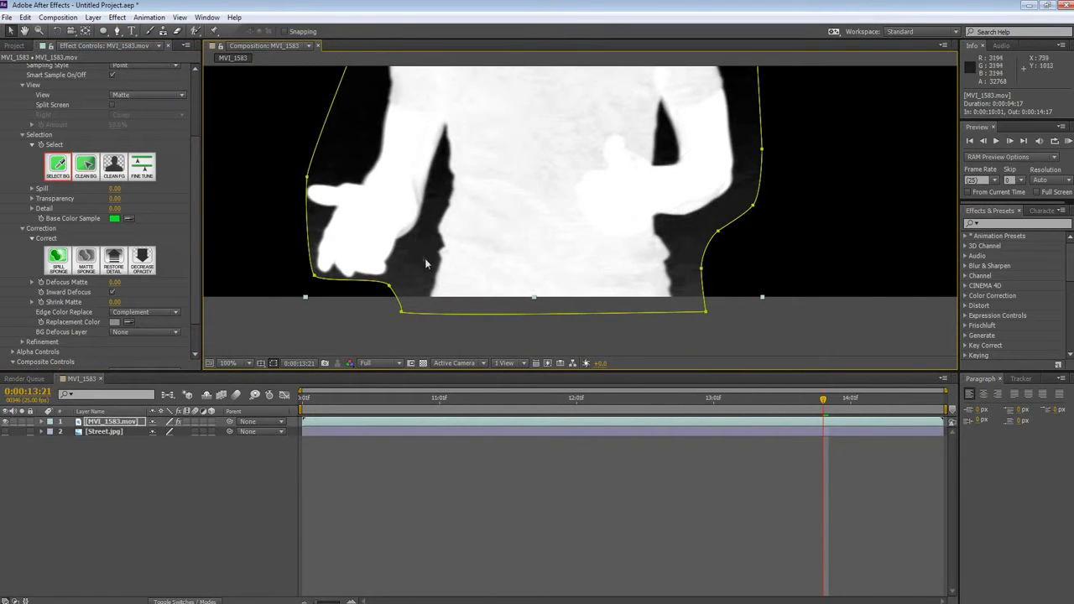
{"action": "left_click_drag", "start_coordinate": [548, 156], "coordinate": [504, 228]}
{"action": "left_click_drag", "start_coordinate": [450, 285], "coordinate": [449, 228]}
{"action": "key", "text": "v"}
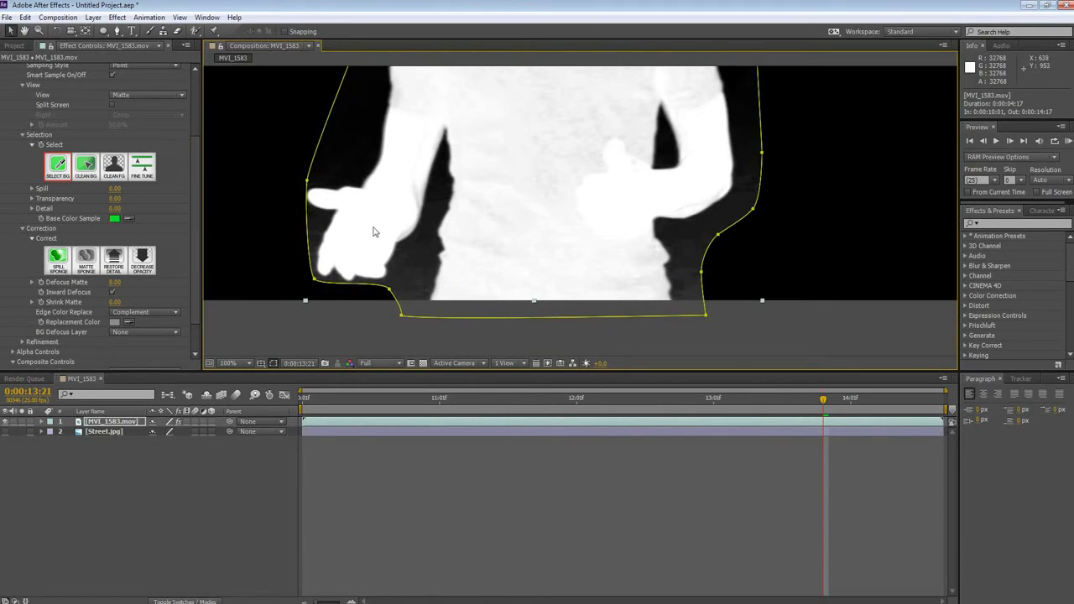
{"action": "scroll", "coordinate": [366, 230], "scroll_direction": "up", "scroll_amount": 2}
{"action": "left_click_drag", "start_coordinate": [371, 232], "coordinate": [451, 230]}
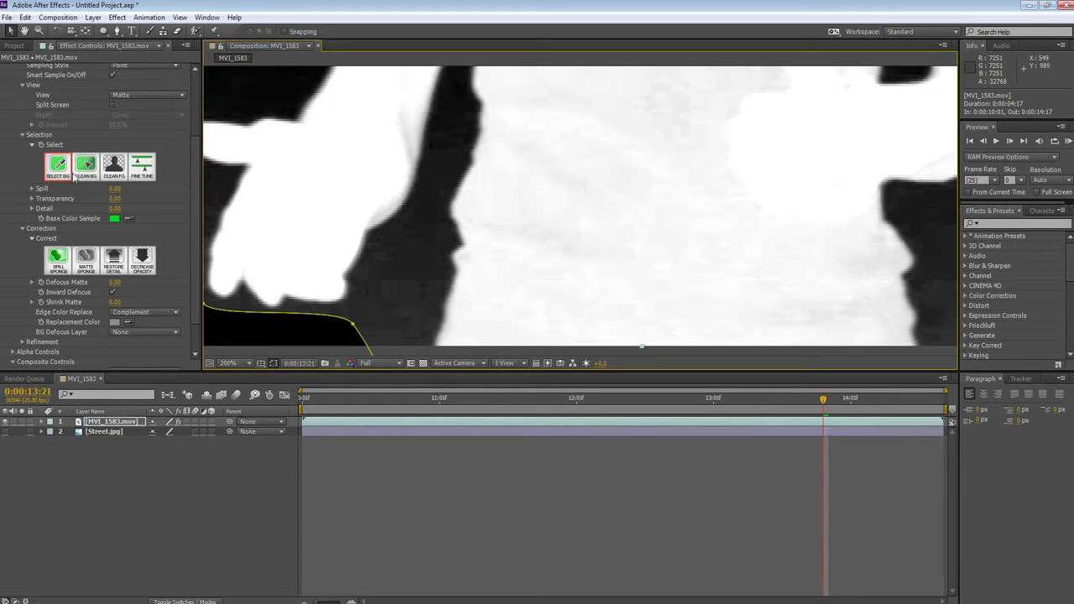
Step: Choose Clean BG and paint out the grey background noise beside the arm
{"action": "left_click", "coordinate": [89, 164]}
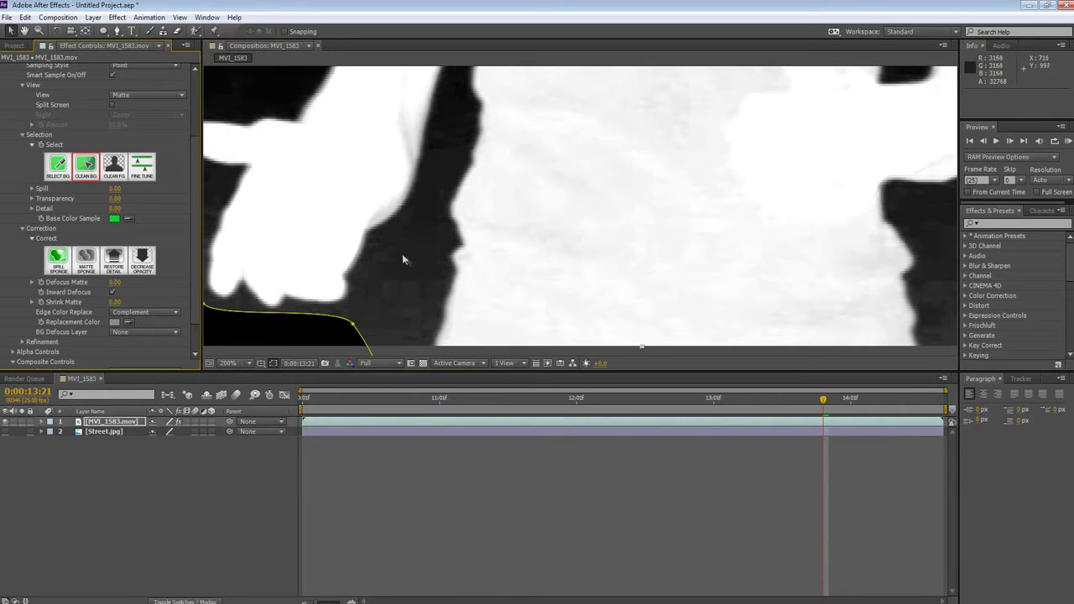
{"action": "left_click_drag", "start_coordinate": [408, 260], "coordinate": [393, 291]}
{"action": "left_click_drag", "start_coordinate": [403, 241], "coordinate": [389, 334]}
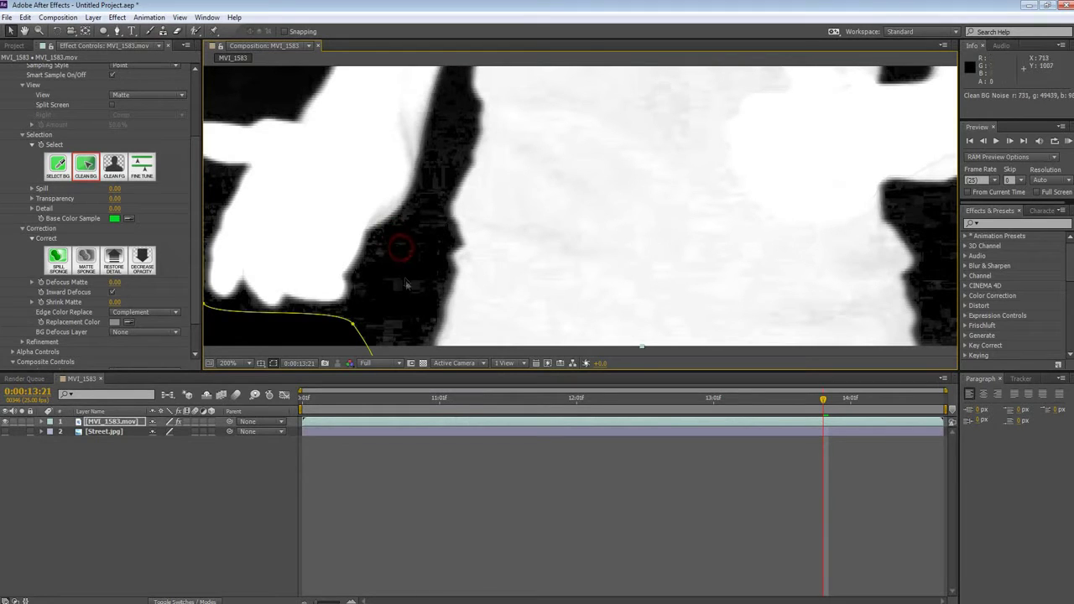
{"action": "mouse_move", "coordinate": [383, 321]}
{"action": "left_mouse_down"}
{"action": "mouse_move", "coordinate": [386, 273]}
{"action": "mouse_move", "coordinate": [362, 293]}
{"action": "mouse_move", "coordinate": [365, 305]}
{"action": "mouse_move", "coordinate": [494, 290]}
{"action": "left_mouse_up"}
Step: Sample away the background noise near the hand with Clean BG
{"action": "key", "text": "h"}
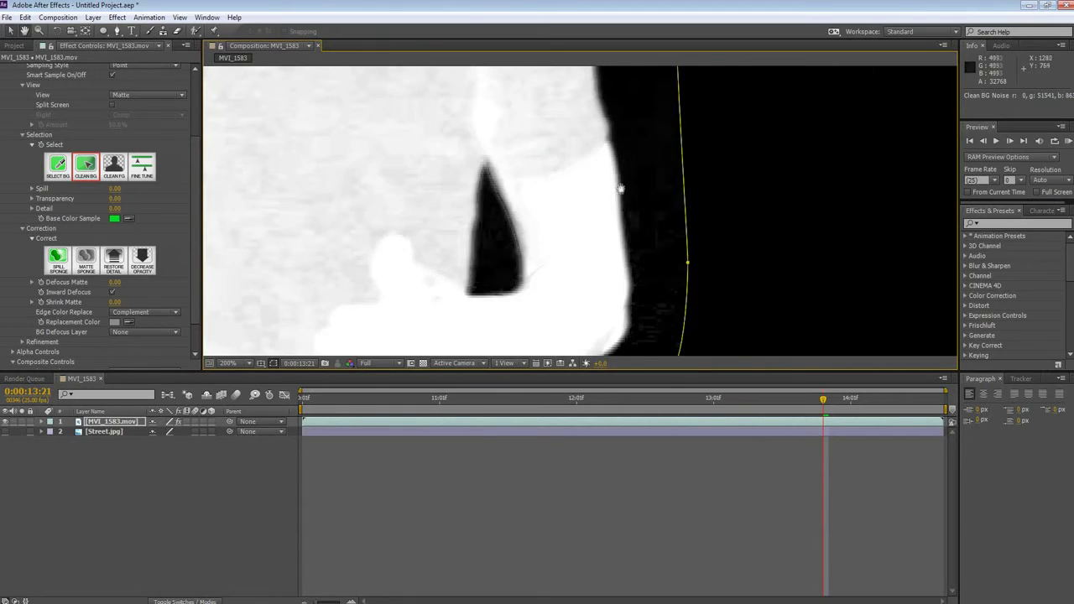
{"action": "left_click_drag", "start_coordinate": [621, 189], "coordinate": [544, 78]}
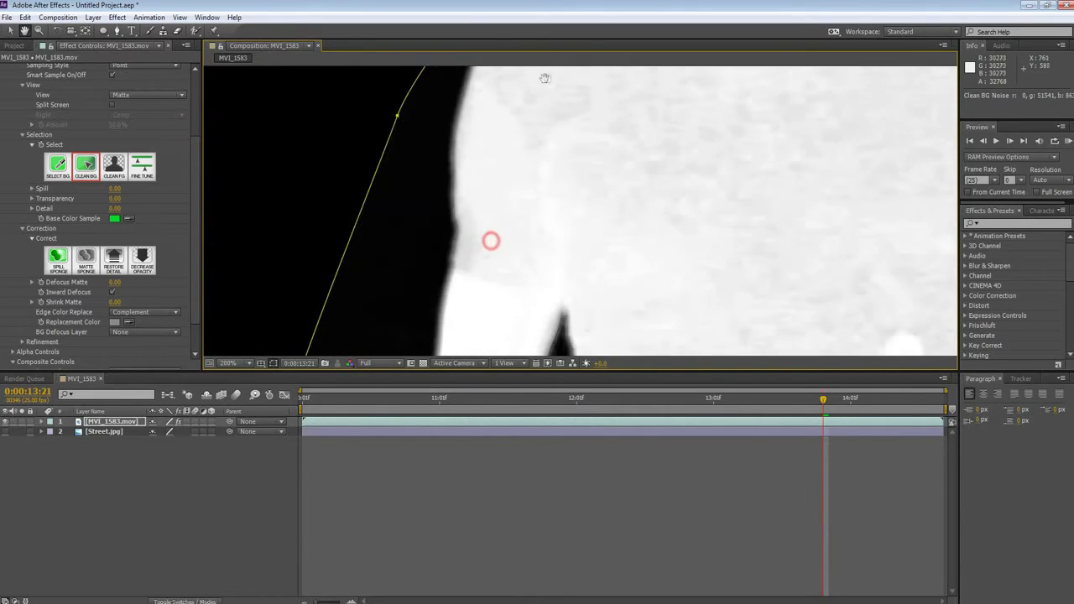
{"action": "scroll", "coordinate": [545, 78], "scroll_direction": "down", "scroll_amount": 5}
{"action": "key", "text": "v"}
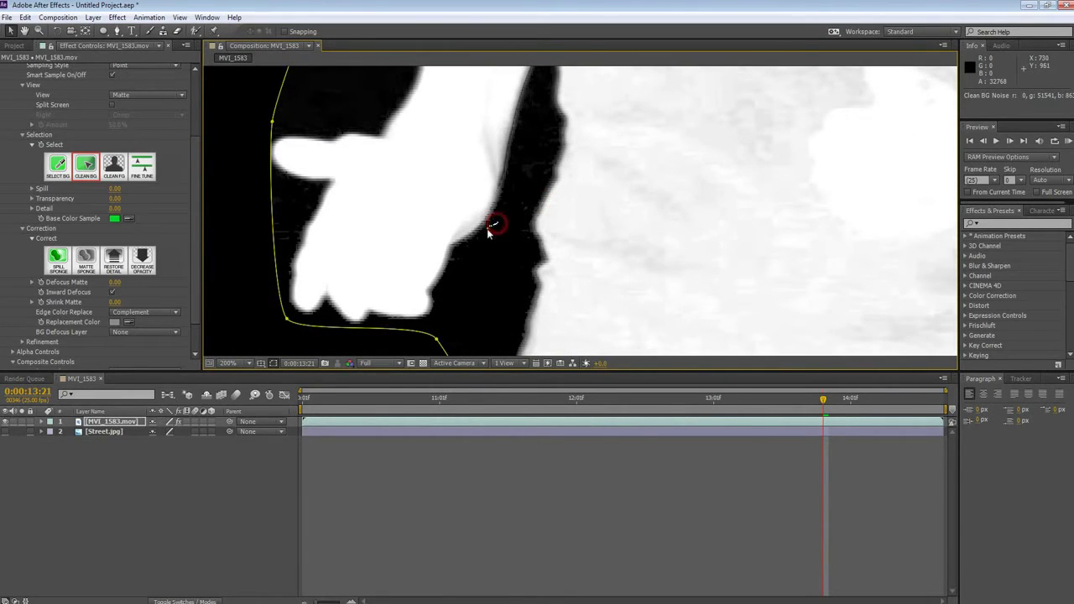
{"action": "left_click", "coordinate": [486, 293]}
Step: Clean the background noise along the right-hand matte edge, undoing the bad stroke
{"action": "key", "text": "h"}
{"action": "left_click_drag", "start_coordinate": [410, 84], "coordinate": [436, 222]}
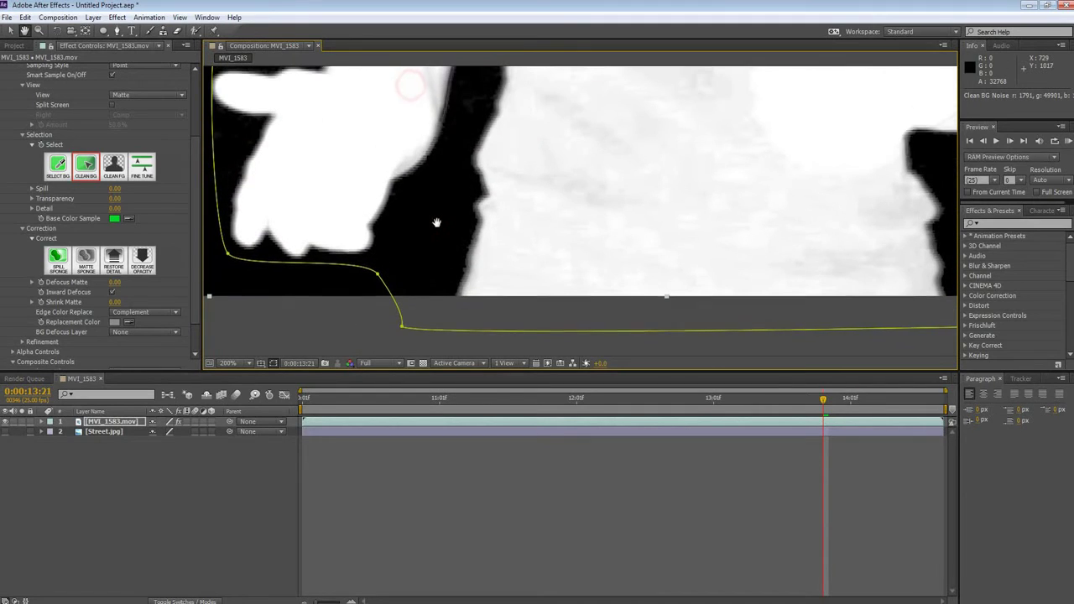
{"action": "left_click_drag", "start_coordinate": [542, 216], "coordinate": [461, 223]}
{"action": "left_click_drag", "start_coordinate": [562, 195], "coordinate": [514, 310]}
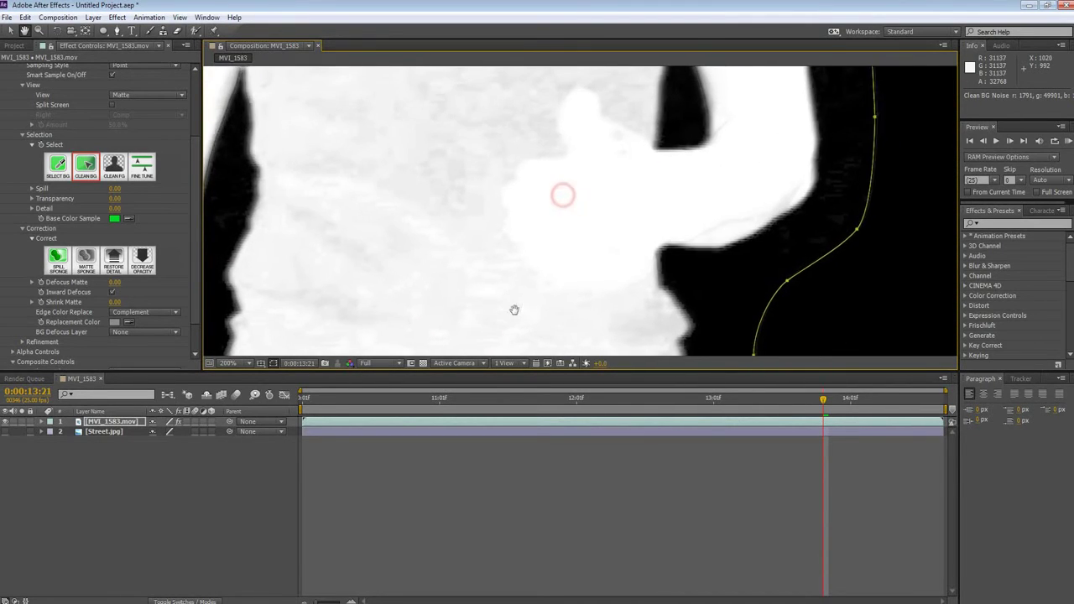
{"action": "left_click_drag", "start_coordinate": [611, 280], "coordinate": [521, 226]}
{"action": "key", "text": "v"}
{"action": "left_click", "coordinate": [610, 260]}
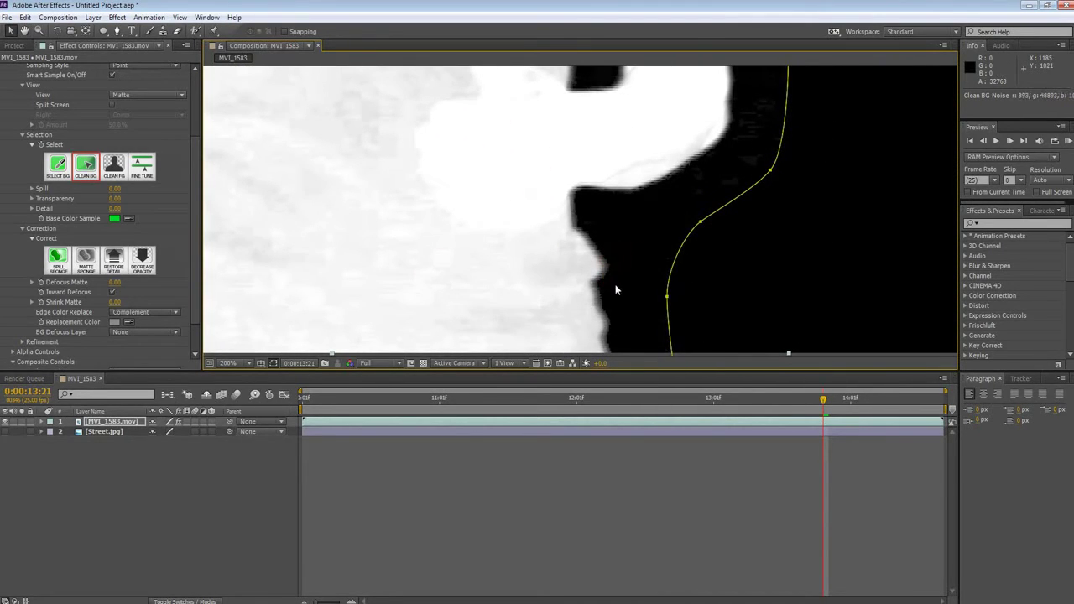
{"action": "left_click_drag", "start_coordinate": [609, 268], "coordinate": [610, 288]}
{"action": "key", "text": "ctrl+z"}
Step: Clear the grey background noise just beside the presenter's hand
{"action": "key", "text": "space"}
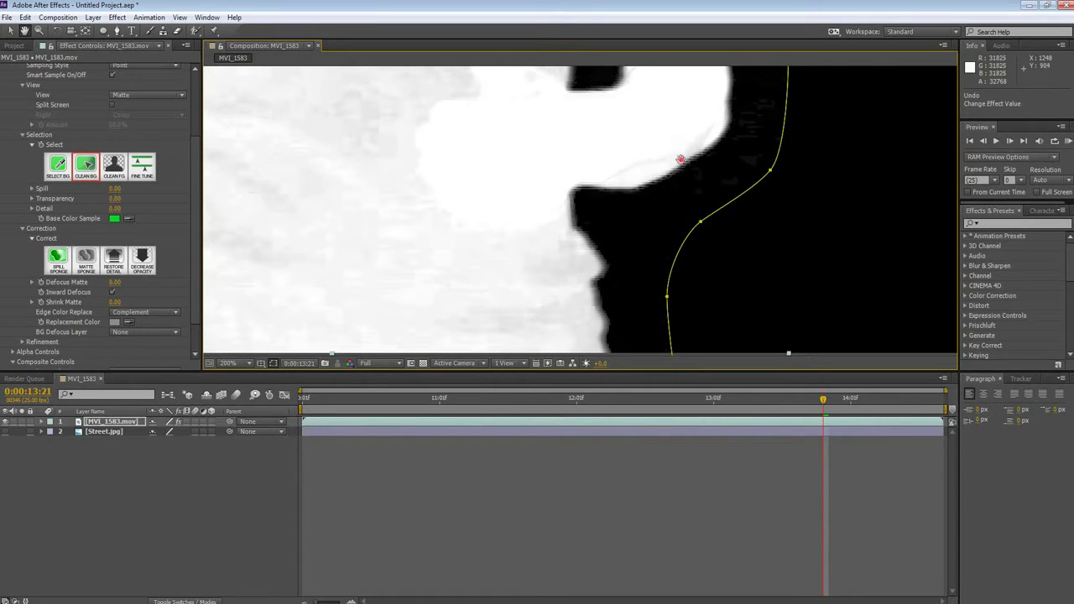
{"action": "scroll", "coordinate": [640, 254], "scroll_direction": "down", "scroll_amount": 5}
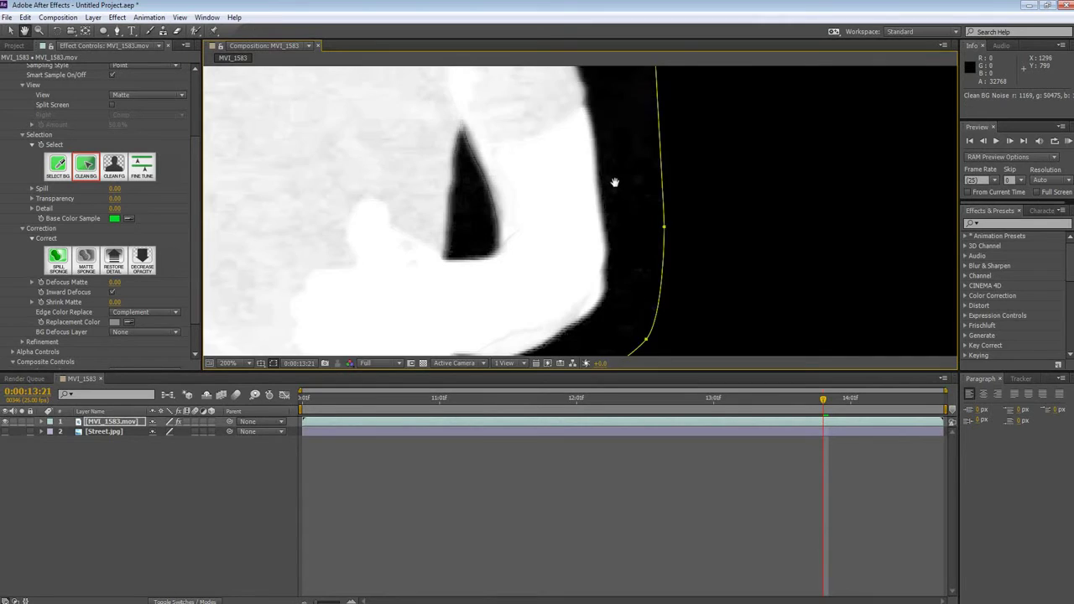
{"action": "scroll", "coordinate": [614, 187], "scroll_direction": "up", "scroll_amount": 2}
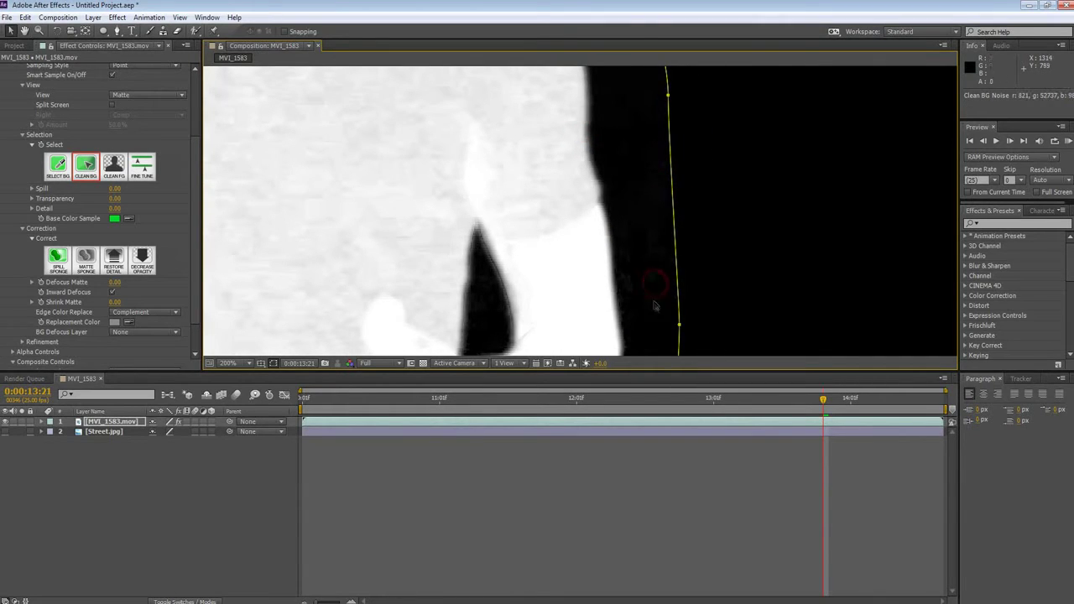
{"action": "left_click_drag", "start_coordinate": [492, 295], "coordinate": [526, 228]}
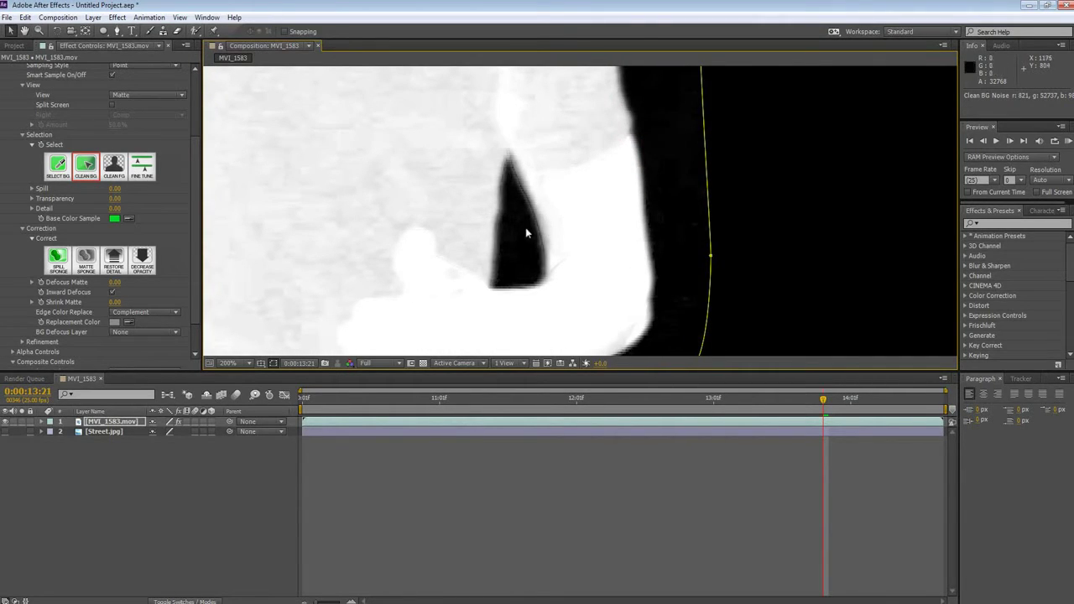
{"action": "scroll", "coordinate": [630, 142], "scroll_direction": "down", "scroll_amount": 2}
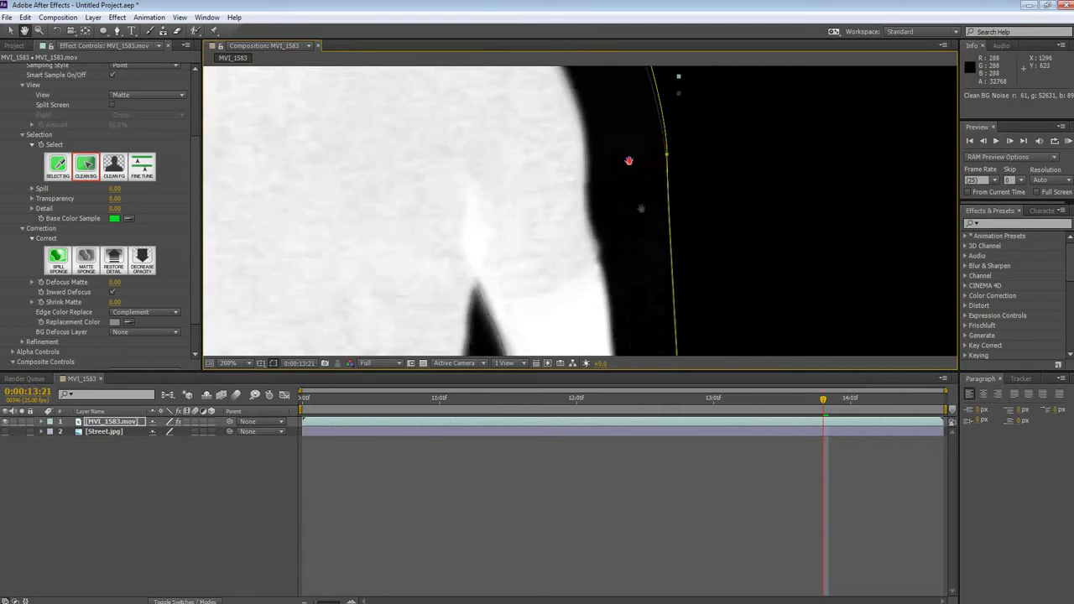
{"action": "scroll", "coordinate": [594, 192], "scroll_direction": "up", "scroll_amount": 2}
{"action": "scroll", "coordinate": [525, 251], "scroll_direction": "left", "scroll_amount": 3}
{"action": "scroll", "coordinate": [450, 293], "scroll_direction": "left", "scroll_amount": 3}
{"action": "scroll", "coordinate": [523, 296], "scroll_direction": "left", "scroll_amount": 2}
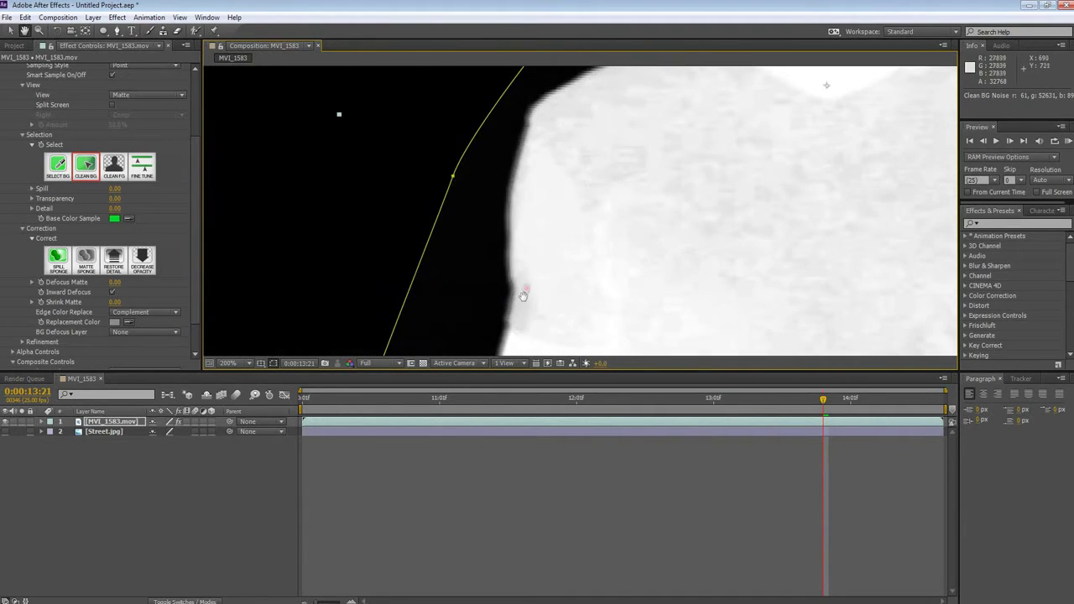
{"action": "left_click_drag", "start_coordinate": [523, 296], "coordinate": [456, 299]}
{"action": "scroll", "coordinate": [443, 240], "scroll_direction": "up", "scroll_amount": 2}
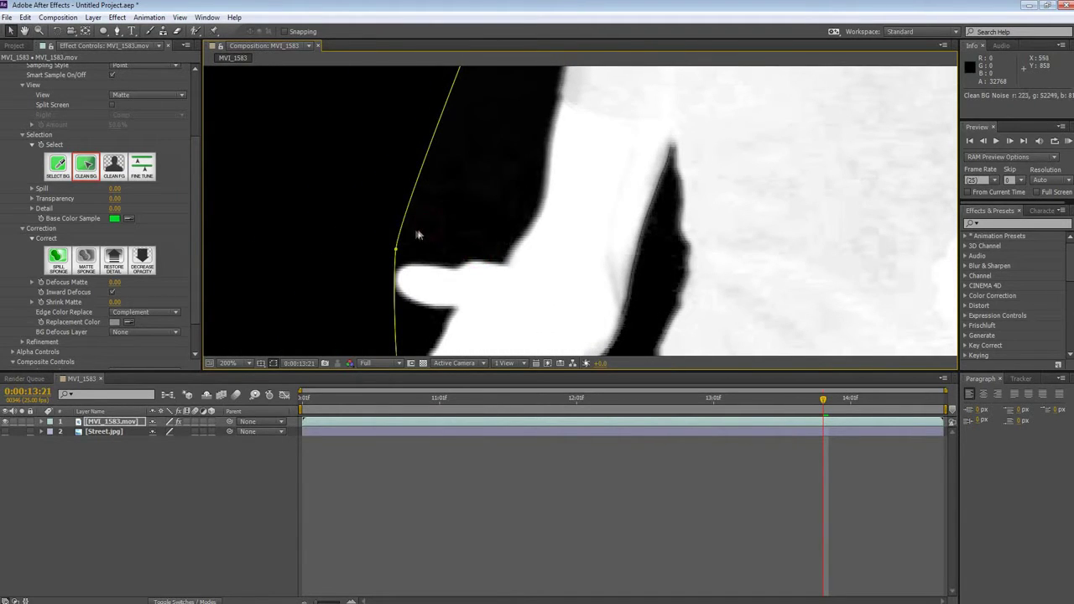
{"action": "scroll", "coordinate": [523, 232], "scroll_direction": "down", "scroll_amount": 1}
{"action": "scroll", "coordinate": [523, 232], "scroll_direction": "right", "scroll_amount": 2}
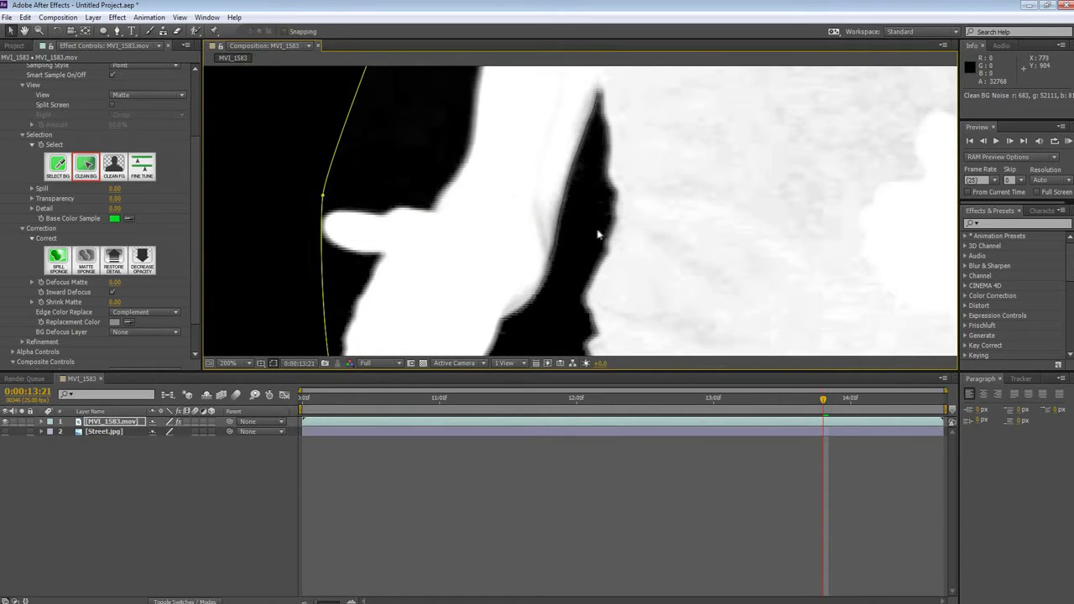
{"action": "scroll", "coordinate": [537, 268], "scroll_direction": "down", "scroll_amount": 2}
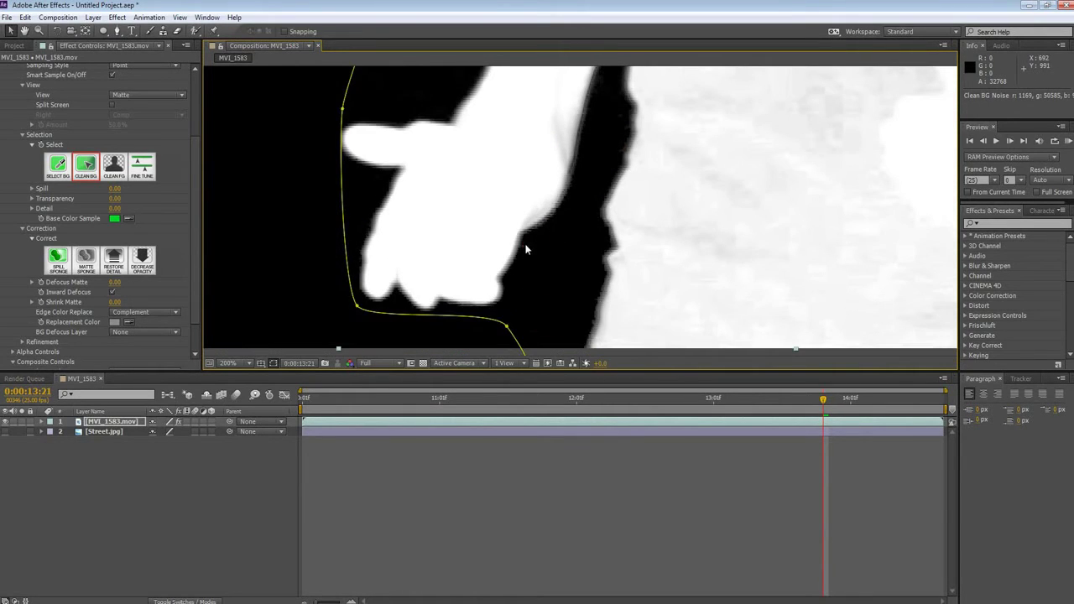
{"action": "scroll", "coordinate": [530, 270], "scroll_direction": "down", "scroll_amount": 1}
{"action": "scroll", "coordinate": [529, 268], "scroll_direction": "right", "scroll_amount": 1}
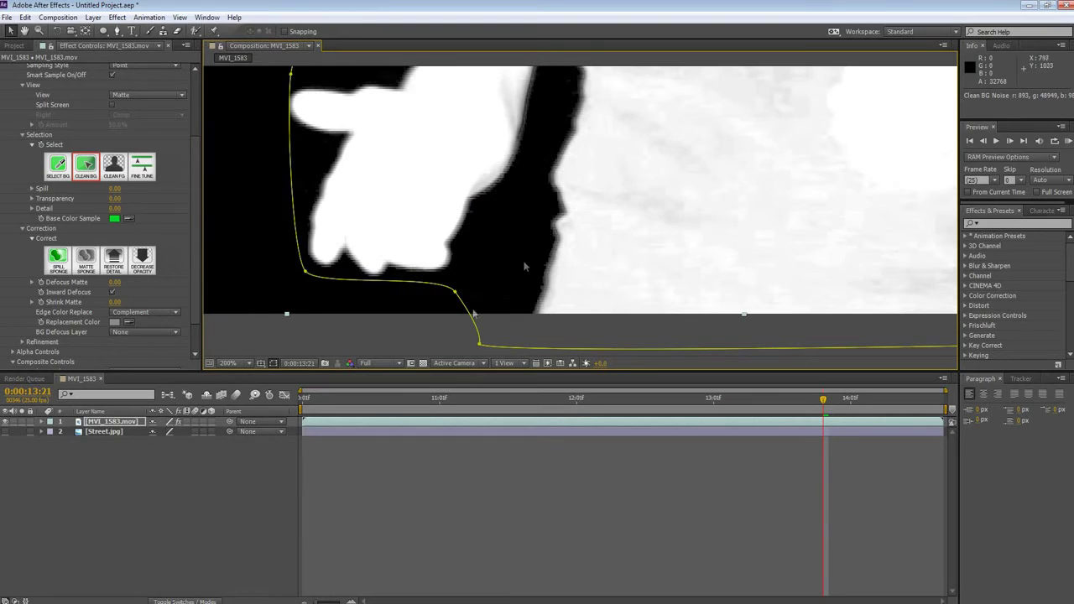
{"action": "left_click", "coordinate": [485, 298]}
Step: Remove more noise beside the hand and return to a view of the whole matte
{"action": "left_click_drag", "start_coordinate": [522, 204], "coordinate": [515, 247]}
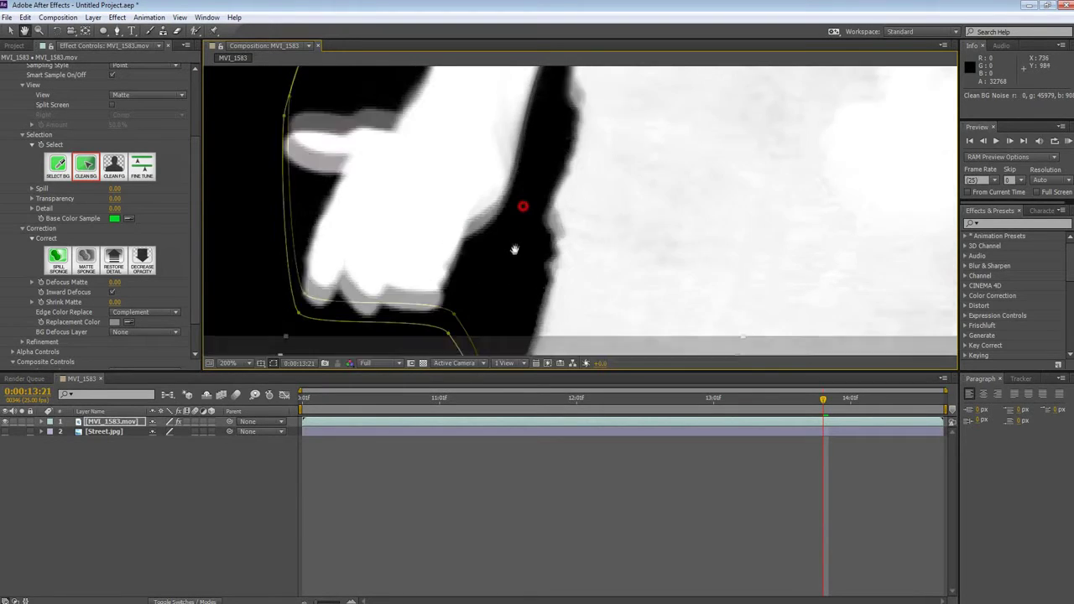
{"action": "left_click", "coordinate": [459, 258]}
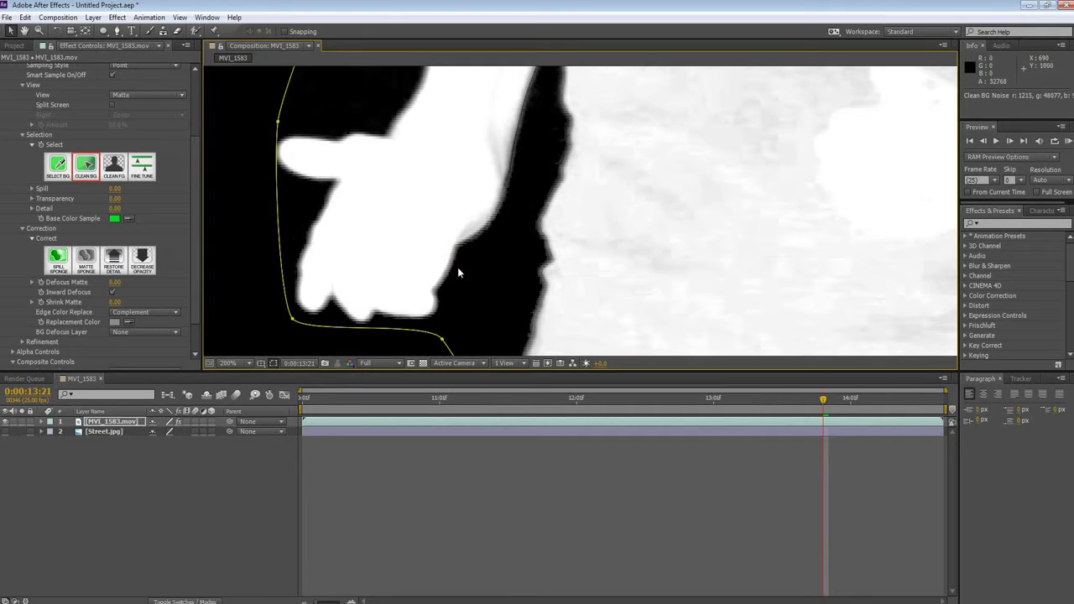
{"action": "scroll", "coordinate": [642, 215], "scroll_direction": "down", "scroll_amount": 4}
{"action": "mouse_move", "coordinate": [646, 163]}
{"action": "left_mouse_down"}
{"action": "mouse_move", "coordinate": [584, 241]}
{"action": "mouse_move", "coordinate": [544, 262]}
{"action": "left_mouse_up"}
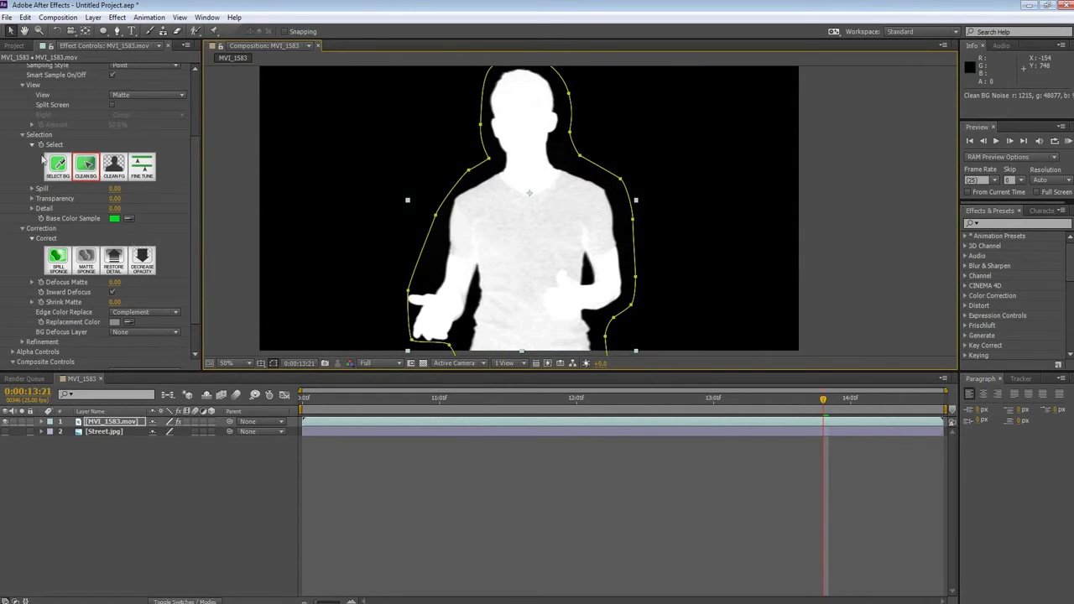
{"action": "left_click", "coordinate": [127, 95]}
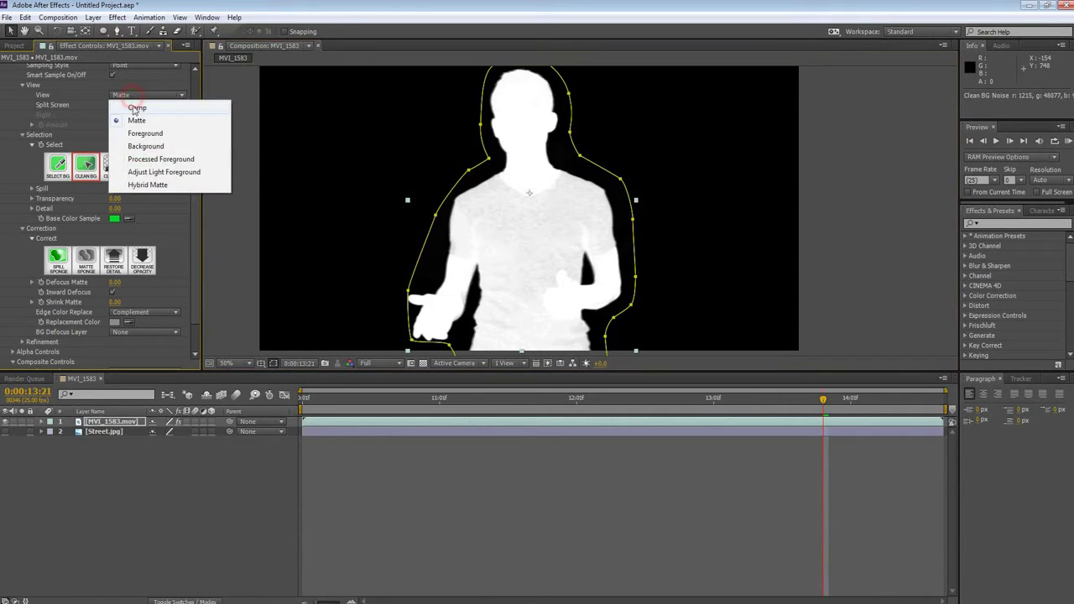
{"action": "left_click", "coordinate": [130, 104]}
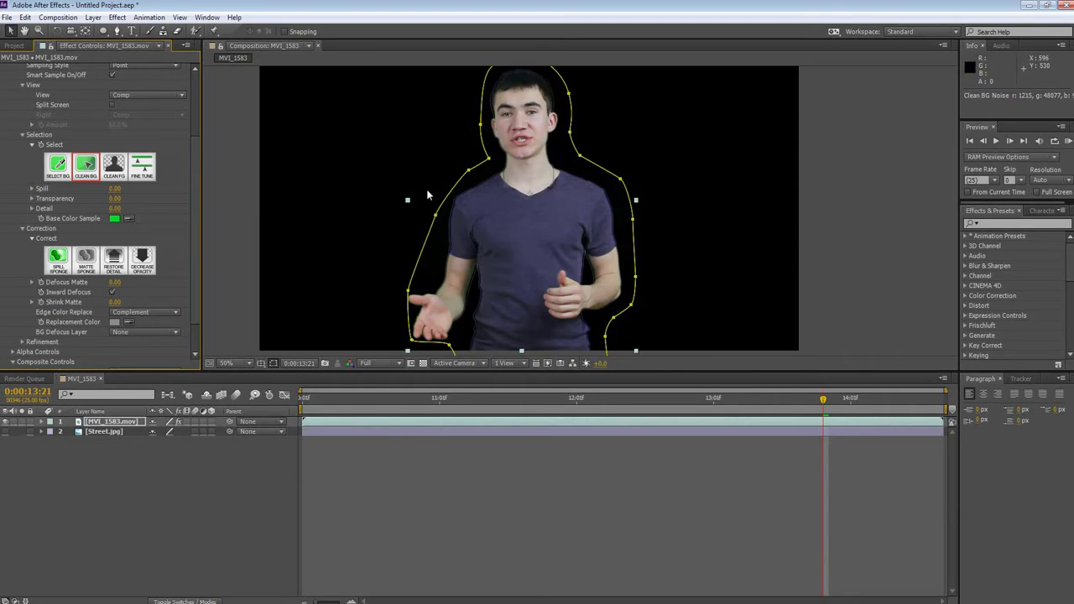
{"action": "left_click", "coordinate": [5, 432]}
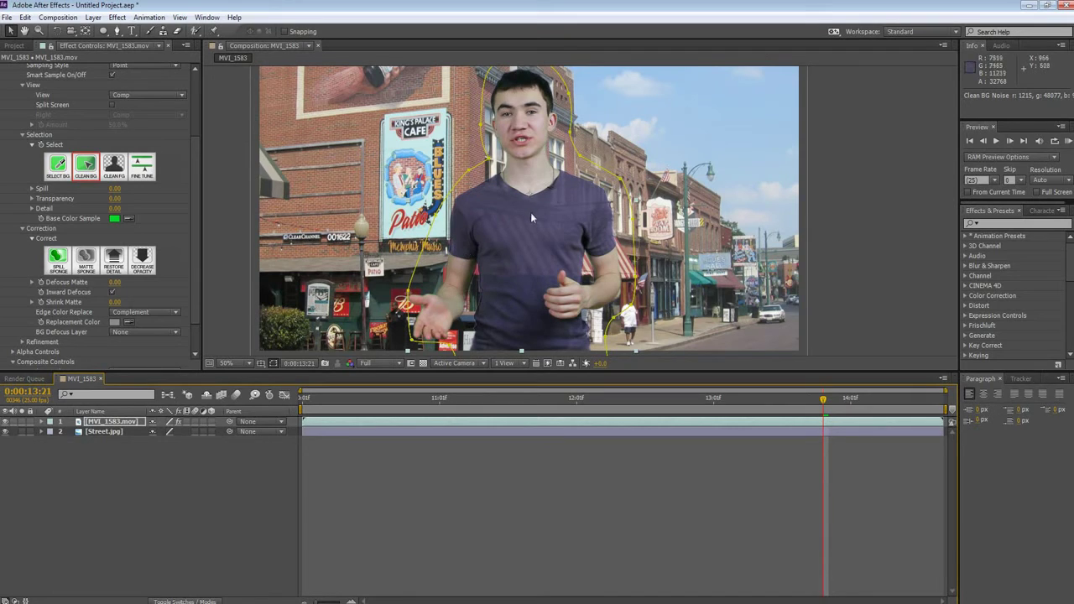
{"action": "left_click", "coordinate": [7, 432]}
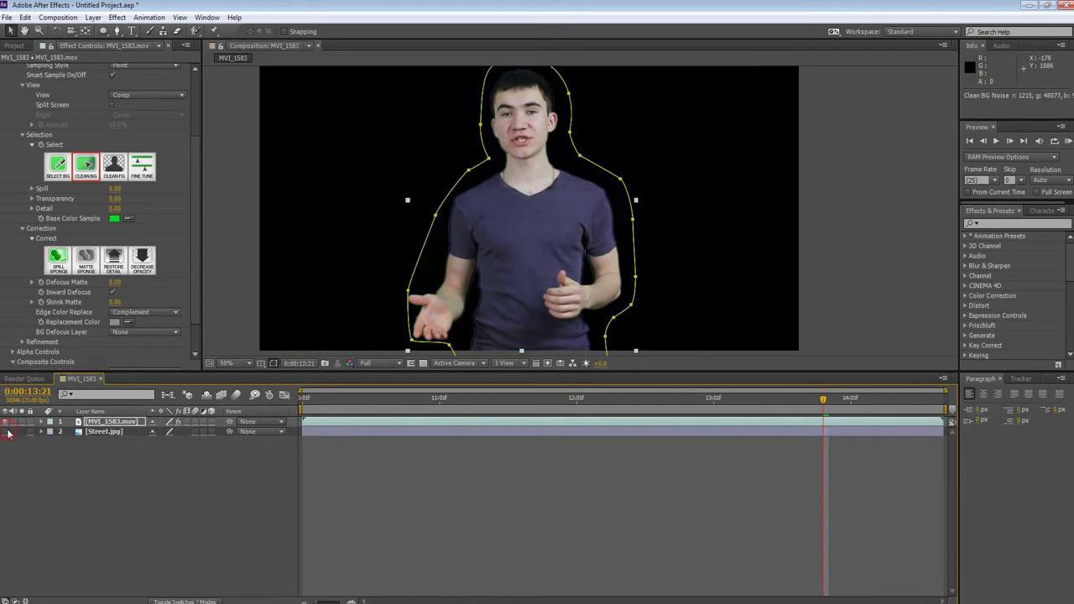
{"action": "left_click", "coordinate": [147, 95]}
{"action": "left_click", "coordinate": [138, 122]}
{"action": "key", "text": "period"}
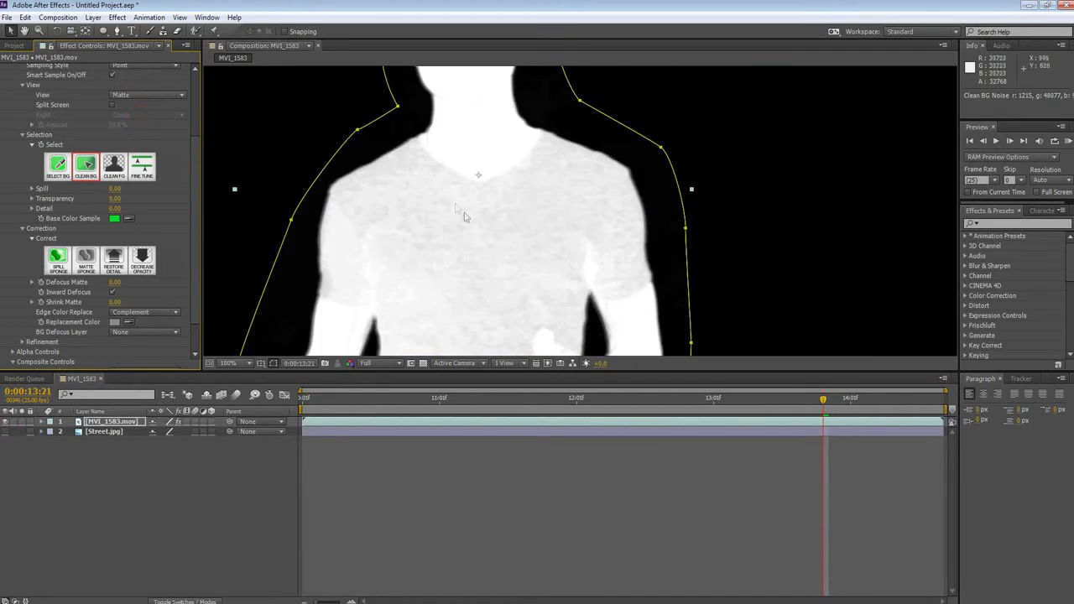
Step: Use Clean FG to fill the grey shirt and shoulder patches solid white
{"action": "left_click", "coordinate": [114, 165]}
{"action": "left_click", "coordinate": [464, 219]}
{"action": "left_click", "coordinate": [498, 227]}
{"action": "left_click", "coordinate": [405, 153]}
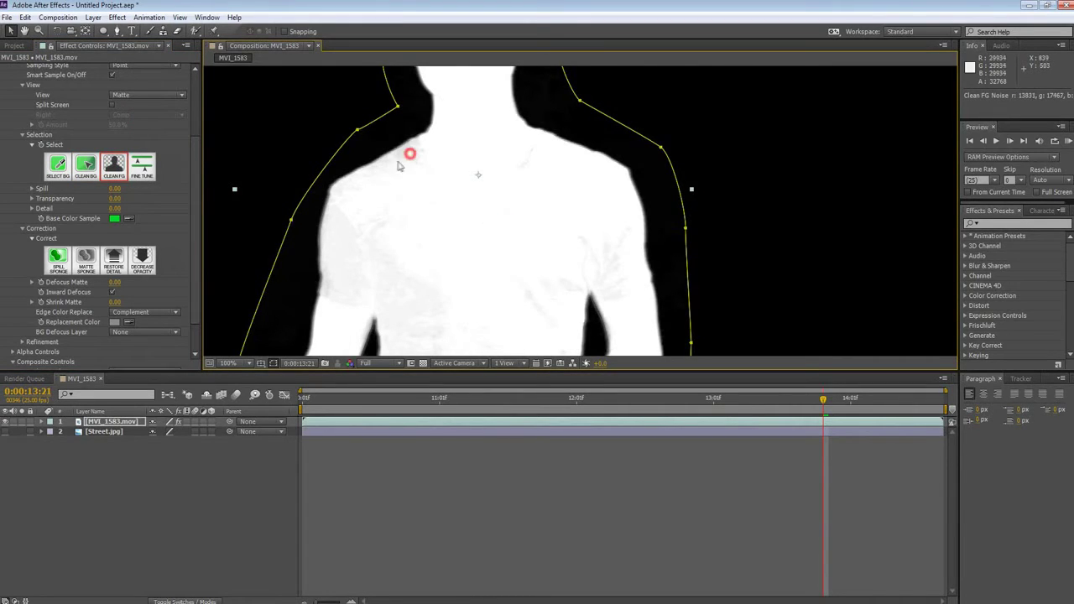
{"action": "mouse_move", "coordinate": [353, 277]}
{"action": "left_mouse_down"}
{"action": "mouse_move", "coordinate": [494, 220]}
{"action": "mouse_move", "coordinate": [462, 287]}
{"action": "left_mouse_up"}
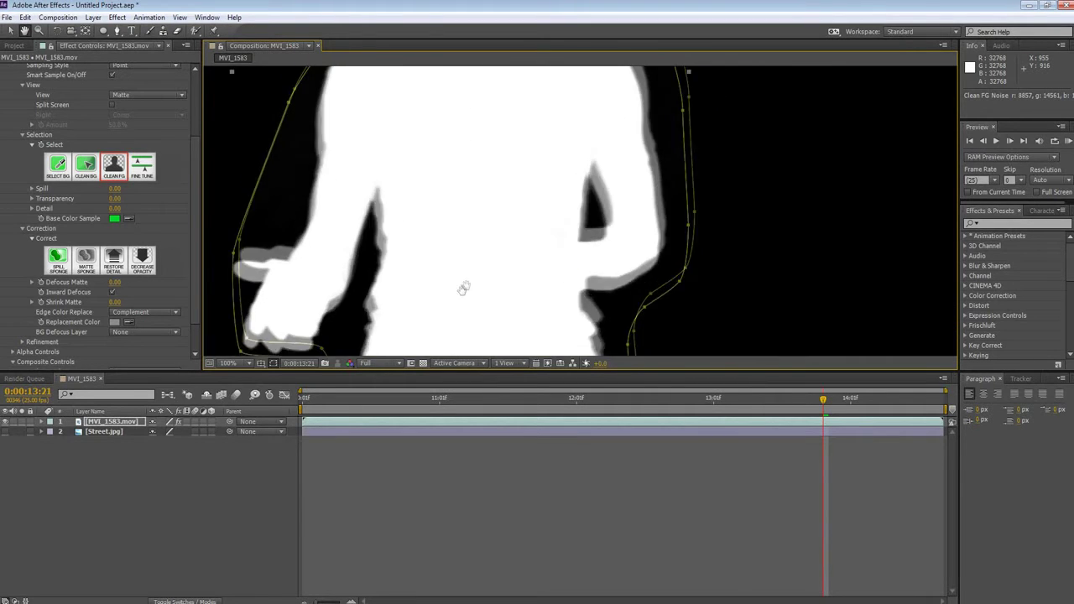
{"action": "scroll", "coordinate": [460, 150], "scroll_direction": "up", "scroll_amount": 1}
{"action": "left_click_drag", "start_coordinate": [460, 149], "coordinate": [612, 222]}
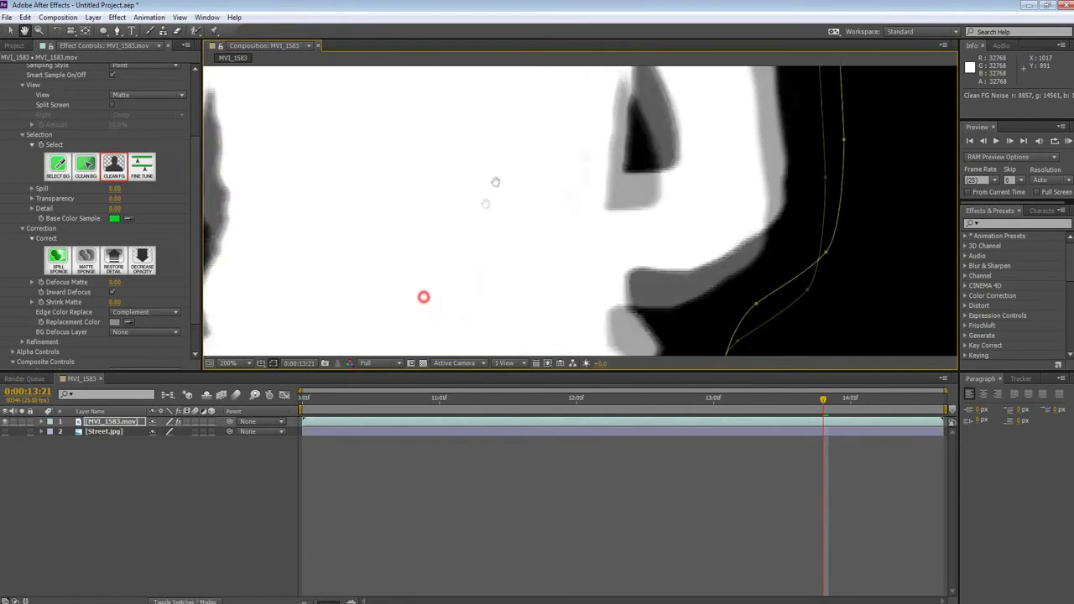
{"action": "key", "text": "v"}
{"action": "left_click_drag", "start_coordinate": [333, 281], "coordinate": [411, 225]}
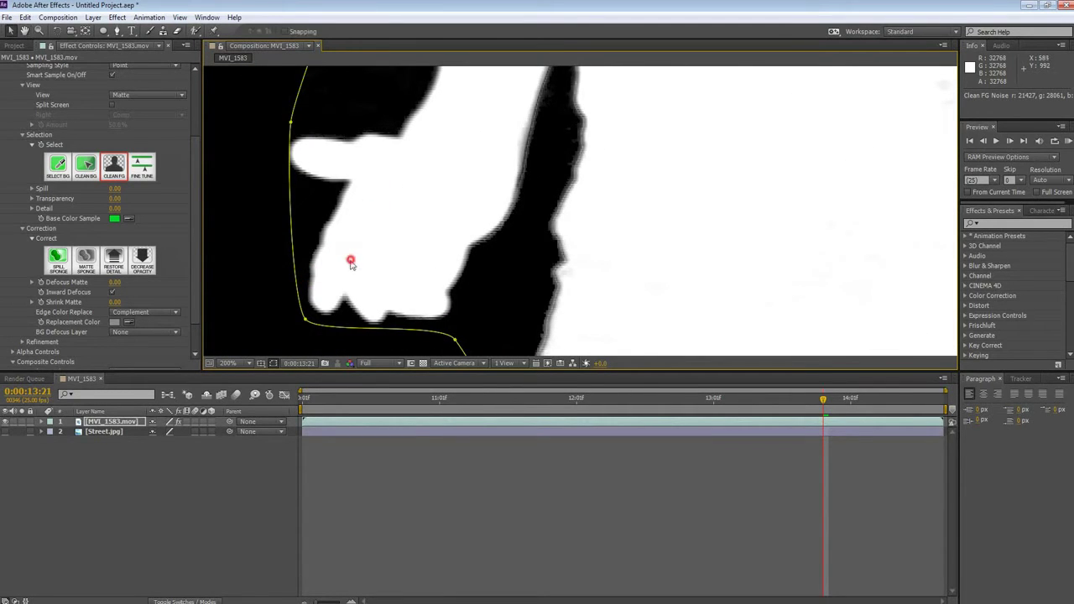
{"action": "left_click_drag", "start_coordinate": [504, 291], "coordinate": [411, 249]}
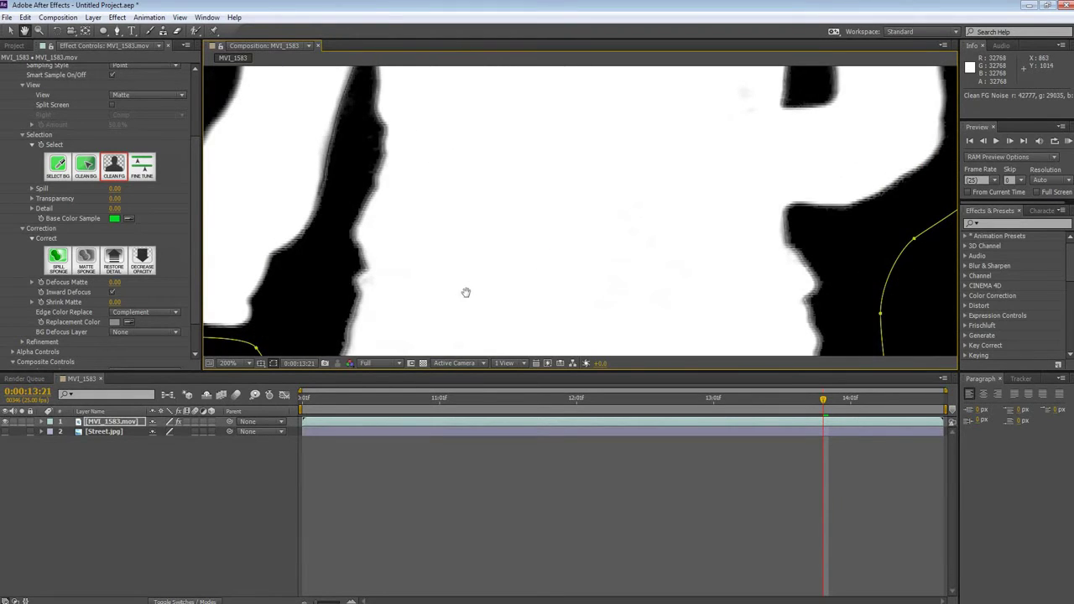
{"action": "mouse_move", "coordinate": [565, 245]}
{"action": "left_mouse_down"}
{"action": "mouse_move", "coordinate": [452, 210]}
{"action": "mouse_move", "coordinate": [553, 290]}
{"action": "left_mouse_up"}
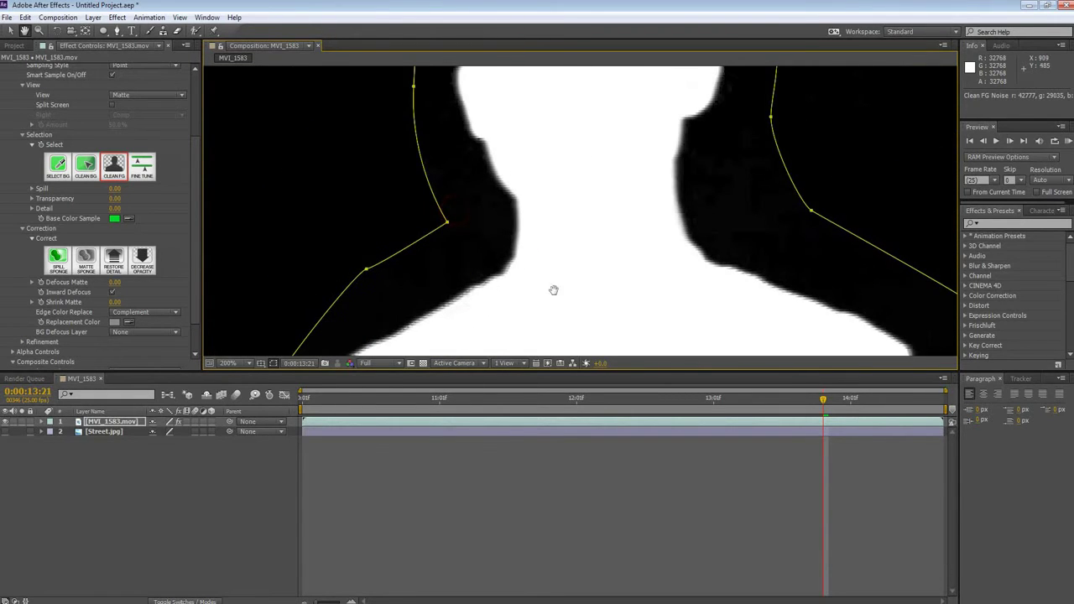
{"action": "mouse_move", "coordinate": [573, 243]}
{"action": "left_mouse_down"}
{"action": "mouse_move", "coordinate": [577, 273]}
{"action": "mouse_move", "coordinate": [434, 171]}
{"action": "left_mouse_up"}
Step: With Clean BG, clear noise beside the head, undoing a bad sample near the arm
{"action": "left_click", "coordinate": [87, 168]}
{"action": "left_click", "coordinate": [604, 274]}
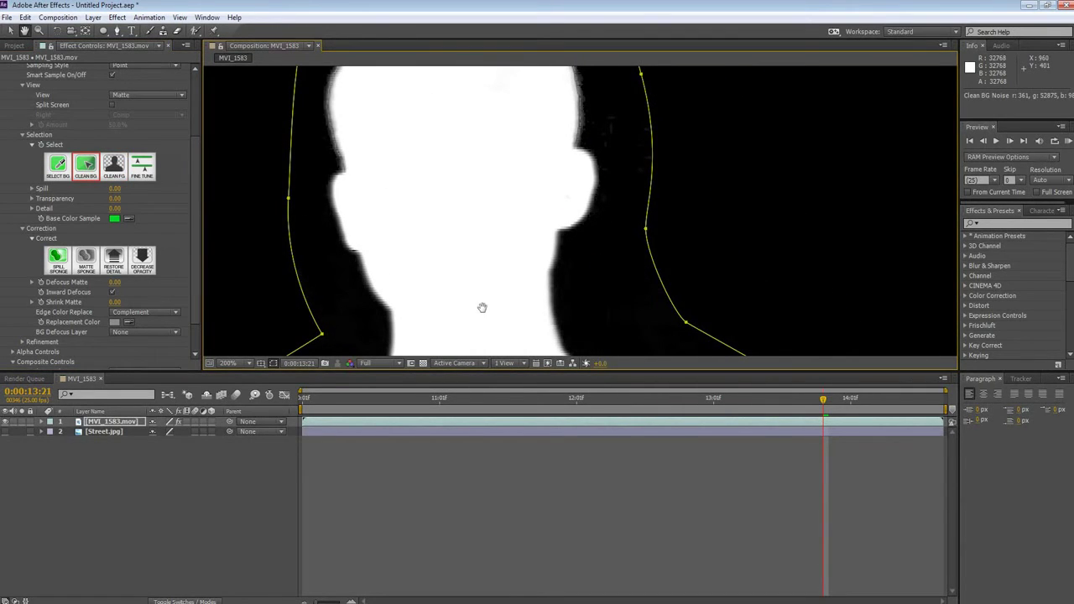
{"action": "left_click_drag", "start_coordinate": [480, 297], "coordinate": [442, 142]}
{"action": "left_click_drag", "start_coordinate": [516, 239], "coordinate": [333, 103]}
{"action": "left_click_drag", "start_coordinate": [560, 285], "coordinate": [501, 199]}
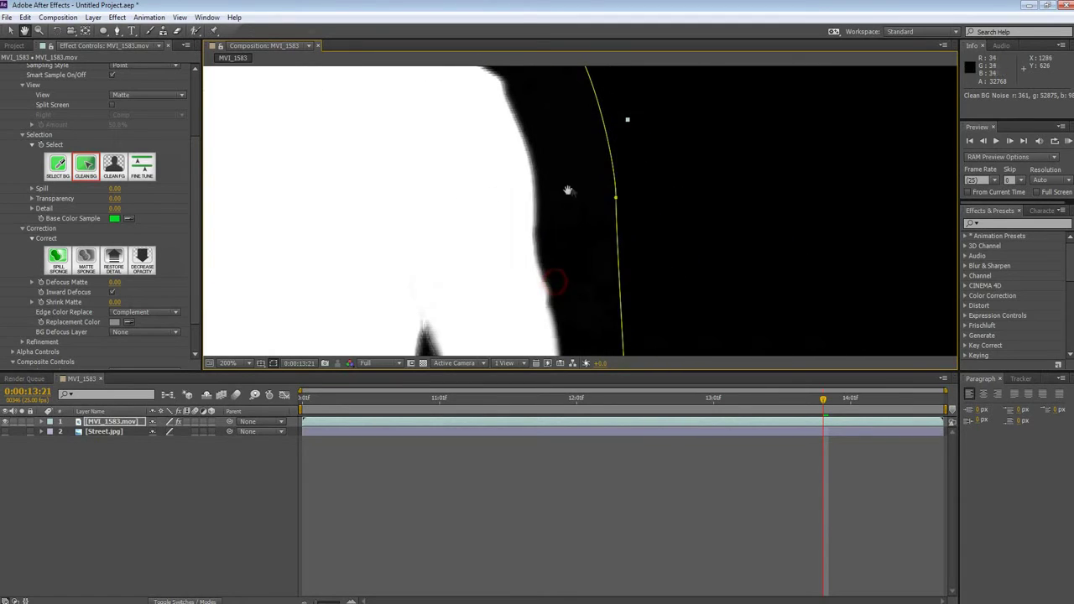
{"action": "left_click_drag", "start_coordinate": [474, 292], "coordinate": [516, 253]}
{"action": "left_click", "coordinate": [472, 250]}
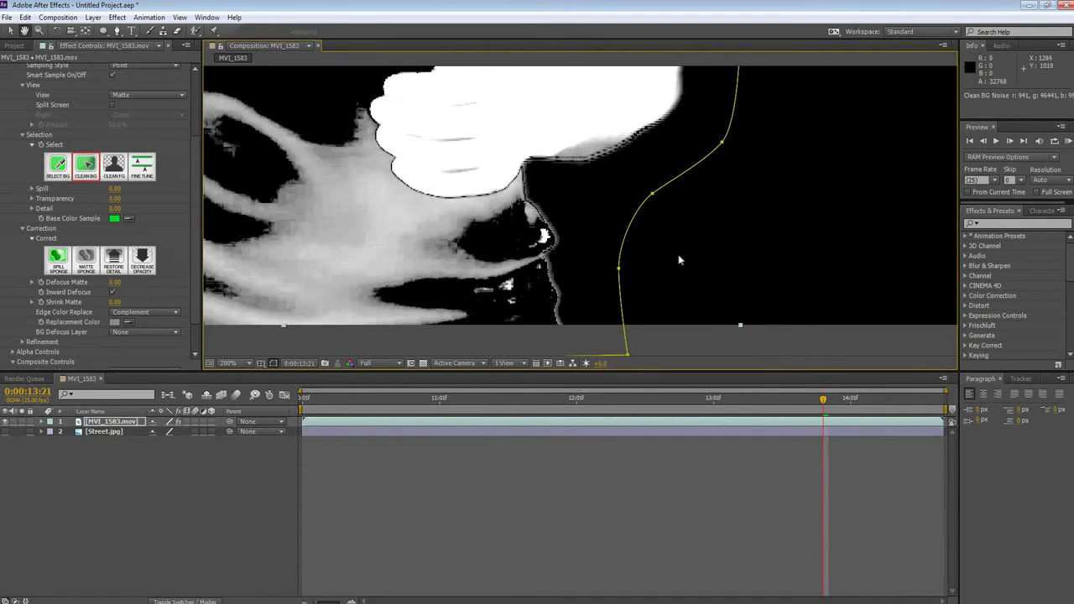
{"action": "key", "text": "ctrl+z"}
Step: Brush away the leftover background noise near the bottom of the matte
{"action": "left_click_drag", "start_coordinate": [394, 240], "coordinate": [727, 232]}
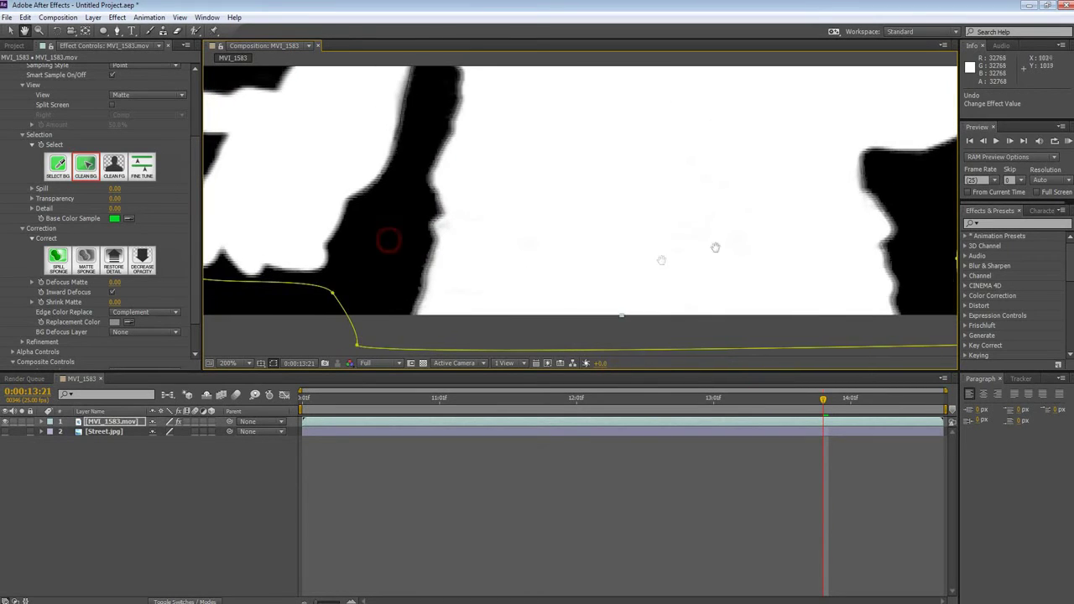
{"action": "left_click_drag", "start_coordinate": [479, 235], "coordinate": [392, 299]}
{"action": "left_click_drag", "start_coordinate": [448, 321], "coordinate": [448, 334]}
{"action": "key", "text": "h"}
{"action": "mouse_move", "coordinate": [568, 263]}
{"action": "left_mouse_down"}
{"action": "mouse_move", "coordinate": [550, 191]}
{"action": "mouse_move", "coordinate": [605, 168]}
{"action": "mouse_move", "coordinate": [544, 285]}
{"action": "mouse_move", "coordinate": [542, 204]}
{"action": "left_mouse_up"}
{"action": "scroll", "coordinate": [544, 219], "scroll_direction": "down", "scroll_amount": 4}
{"action": "key", "text": "v"}
{"action": "left_click", "coordinate": [131, 97]}
Step: Set the keyer's View back to Comp and inspect the keyed presenter's arm edges
{"action": "left_click", "coordinate": [136, 105]}
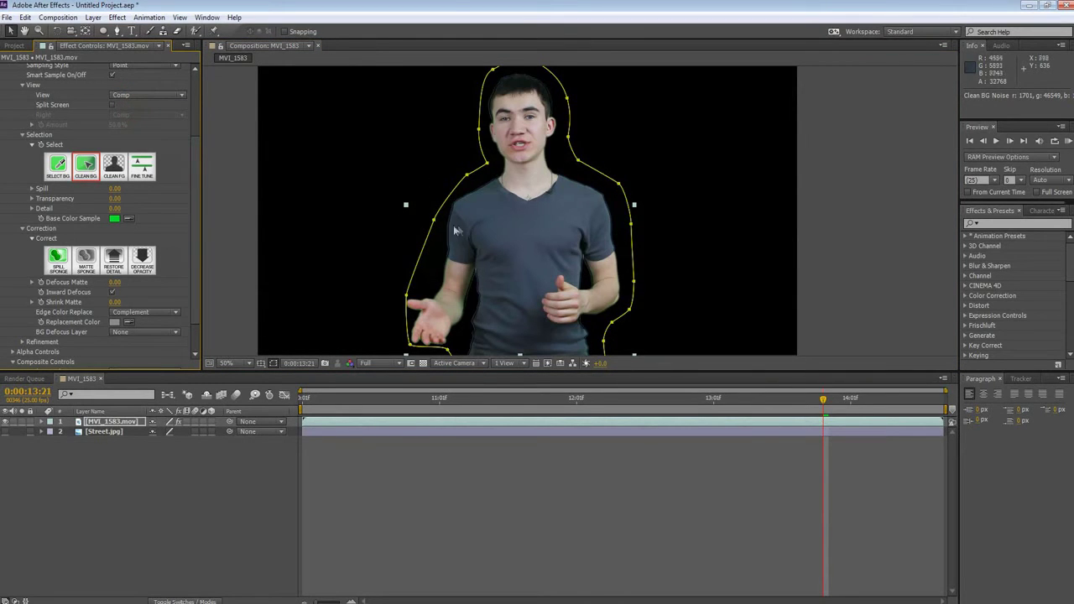
{"action": "scroll", "coordinate": [435, 279], "scroll_direction": "up", "scroll_amount": 2}
{"action": "mouse_move", "coordinate": [459, 291]}
{"action": "left_mouse_down"}
{"action": "mouse_move", "coordinate": [551, 203]}
{"action": "mouse_move", "coordinate": [551, 249]}
{"action": "left_mouse_up"}
{"action": "scroll", "coordinate": [485, 252], "scroll_direction": "up", "scroll_amount": 2}
{"action": "scroll", "coordinate": [497, 263], "scroll_direction": "up", "scroll_amount": 2}
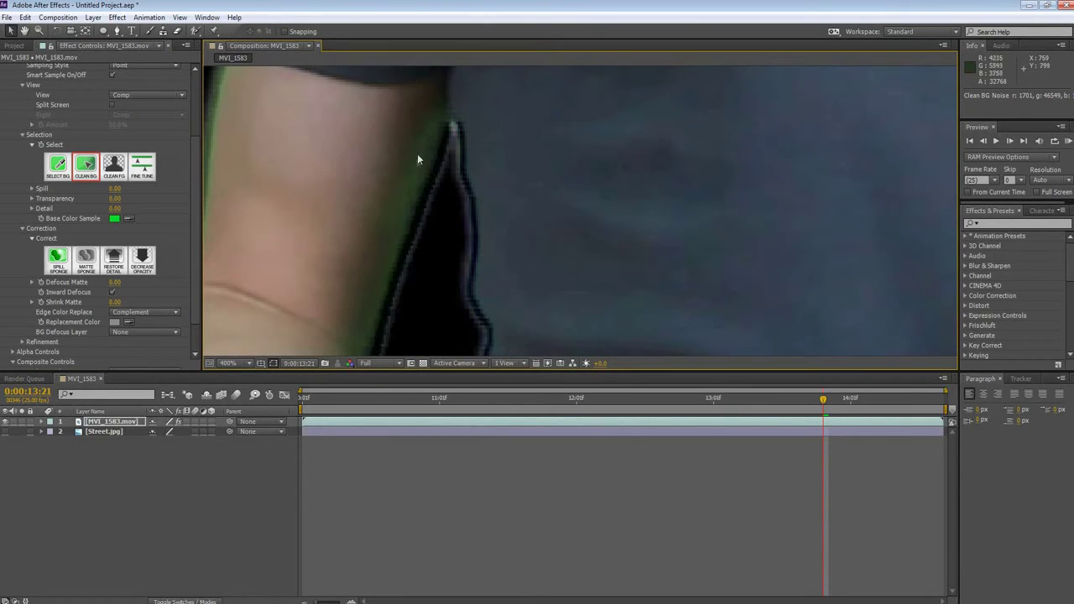
{"action": "scroll", "coordinate": [569, 151], "scroll_direction": "down", "scroll_amount": 4}
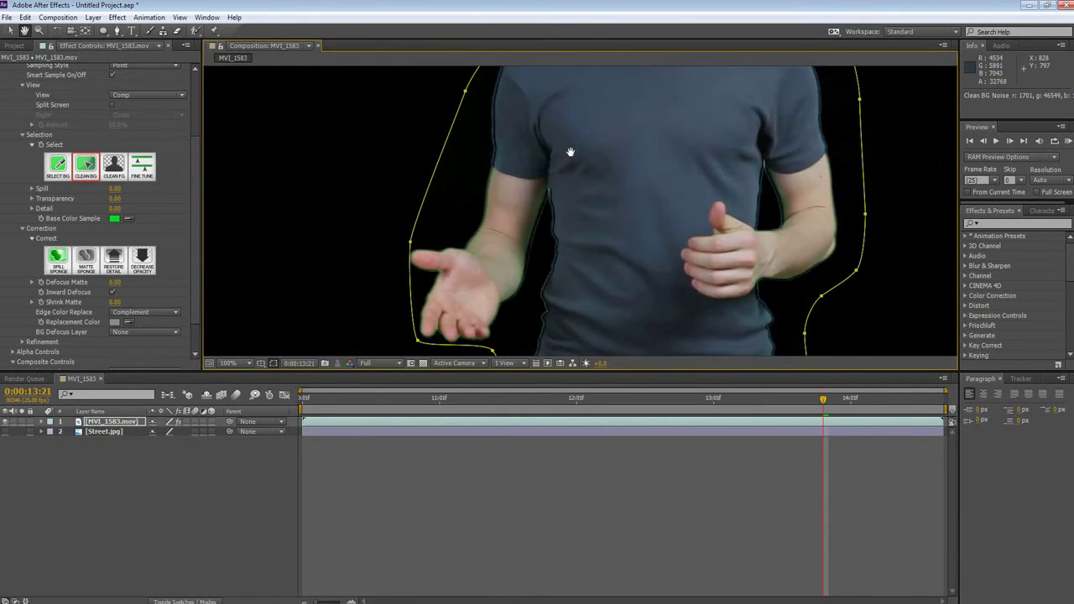
{"action": "left_click_drag", "start_coordinate": [673, 156], "coordinate": [599, 223]}
{"action": "scroll", "coordinate": [562, 213], "scroll_direction": "down", "scroll_amount": 2}
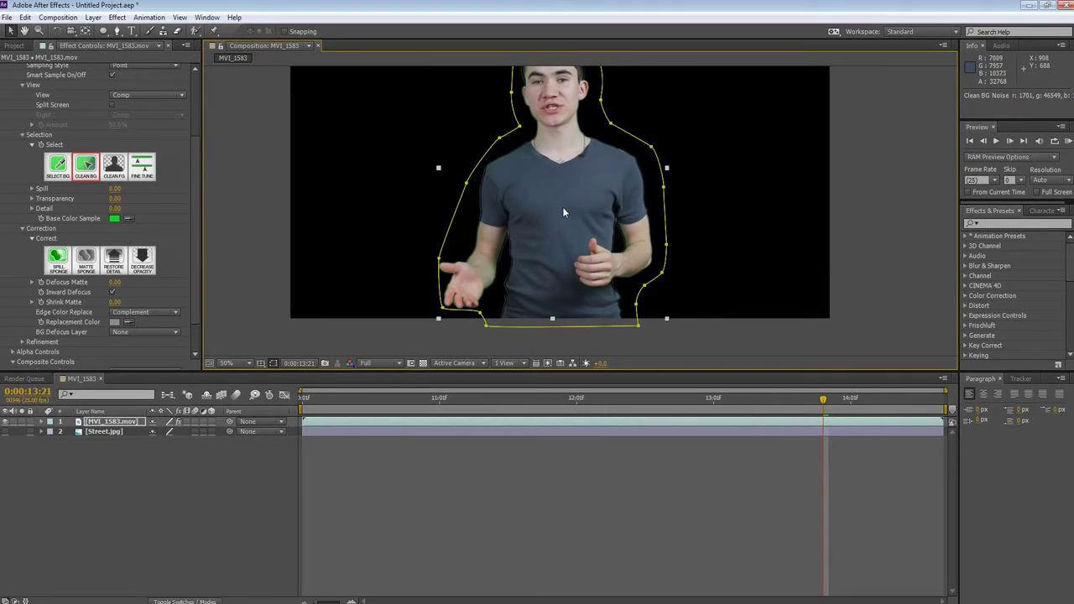
{"action": "scroll", "coordinate": [194, 227], "scroll_direction": "down", "scroll_amount": 2}
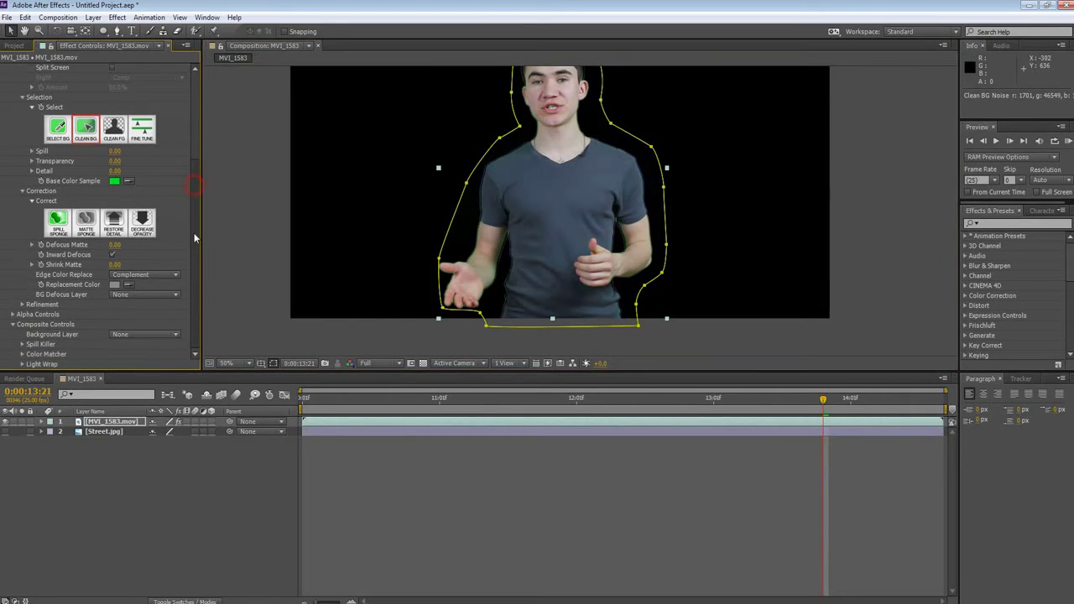
Step: Change the Spill Killer Color Mode from Blue to Green
{"action": "left_click", "coordinate": [23, 345]}
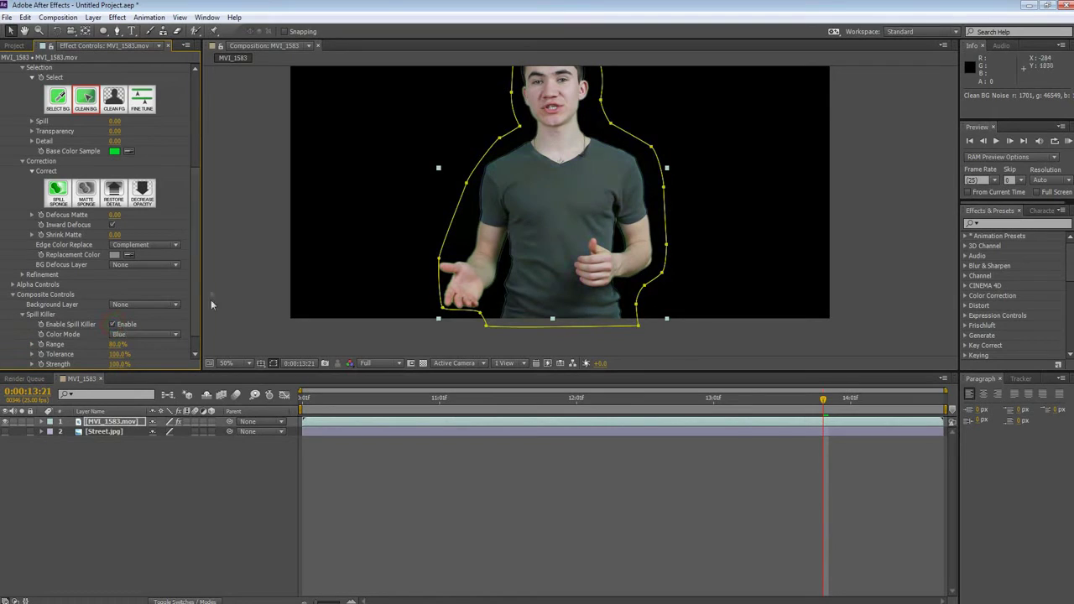
{"action": "scroll", "coordinate": [154, 315], "scroll_direction": "down", "scroll_amount": 1}
{"action": "left_click", "coordinate": [121, 316]}
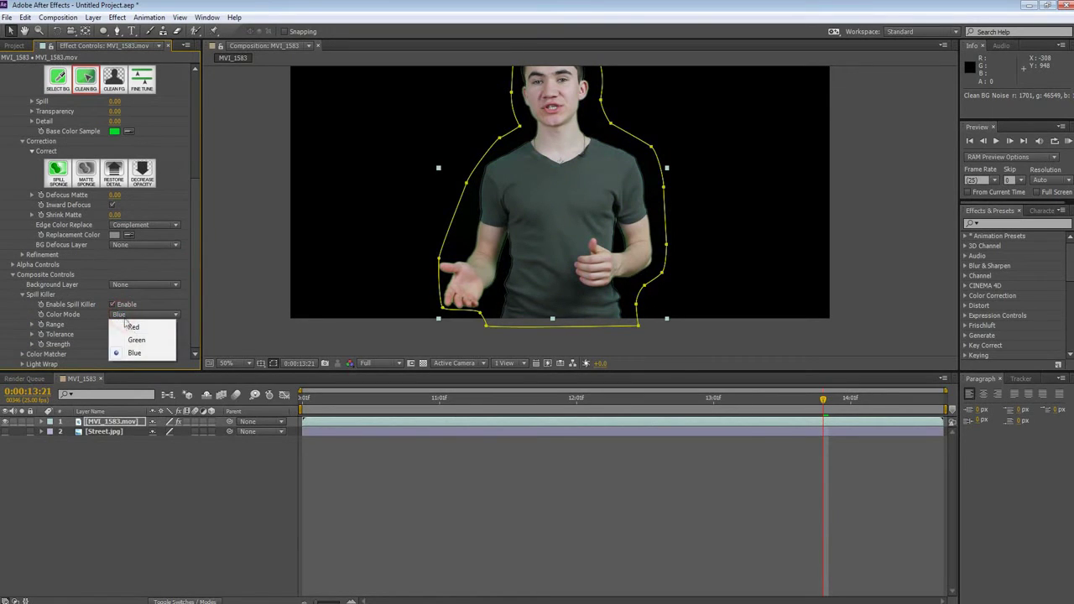
{"action": "left_click", "coordinate": [135, 340]}
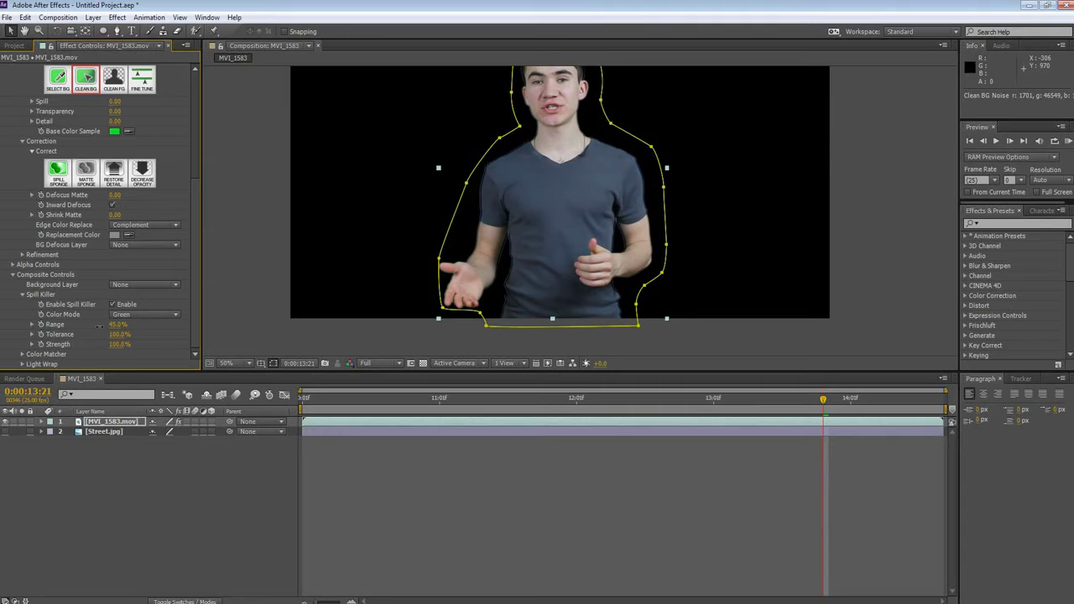
Step: Toggle Street.jpg on and off to check the key, then inspect the shirt
{"action": "left_click_drag", "start_coordinate": [516, 169], "coordinate": [505, 187]}
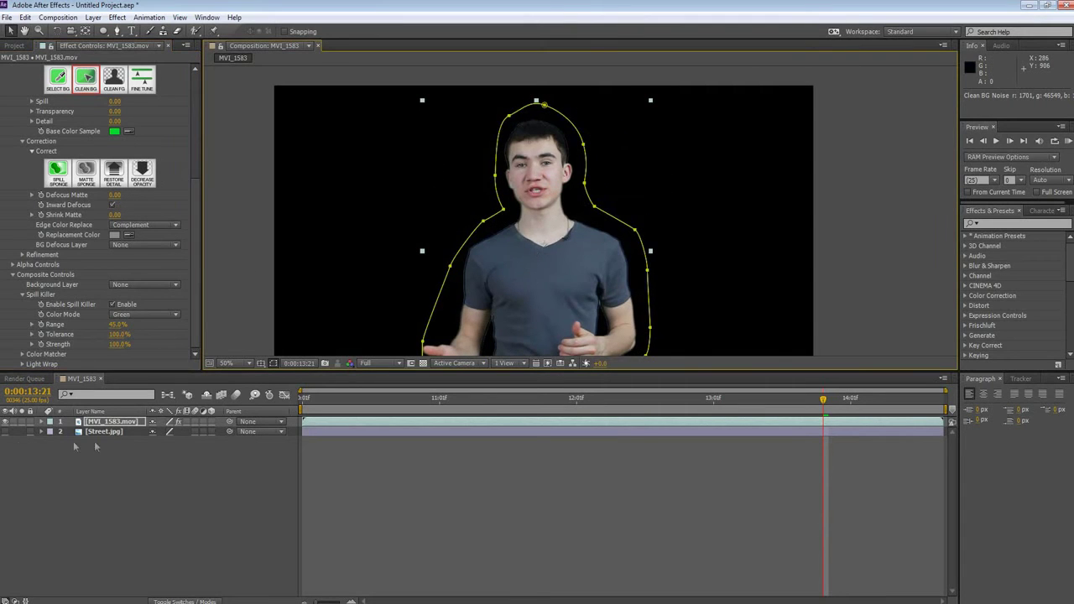
{"action": "left_click", "coordinate": [5, 431]}
{"action": "left_click", "coordinate": [5, 431]}
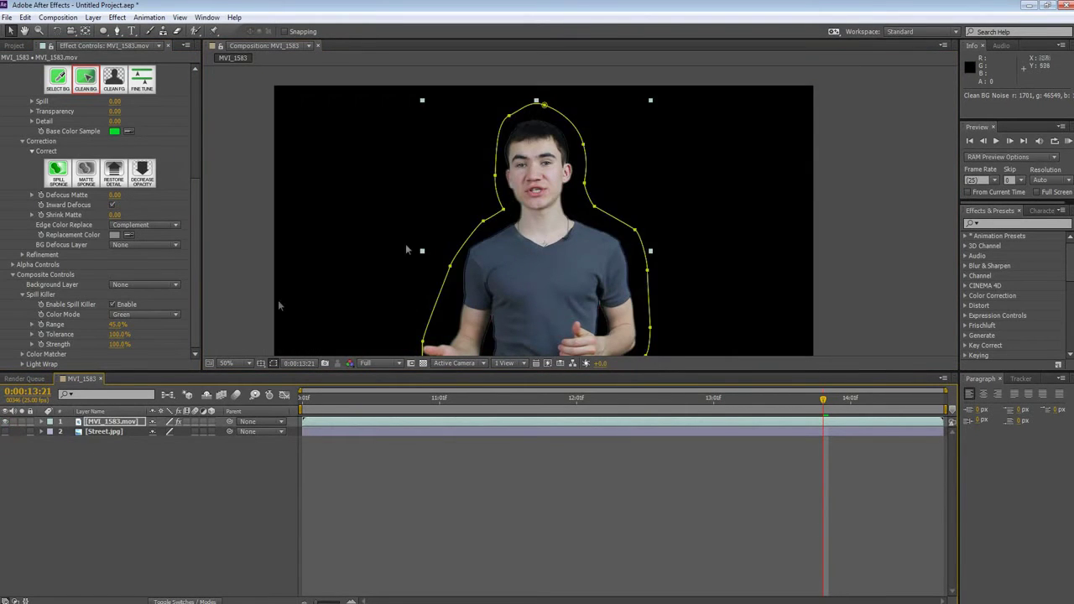
{"action": "scroll", "coordinate": [563, 155], "scroll_direction": "up", "scroll_amount": 2}
{"action": "scroll", "coordinate": [560, 155], "scroll_direction": "up", "scroll_amount": 2}
{"action": "scroll", "coordinate": [497, 134], "scroll_direction": "down", "scroll_amount": 1}
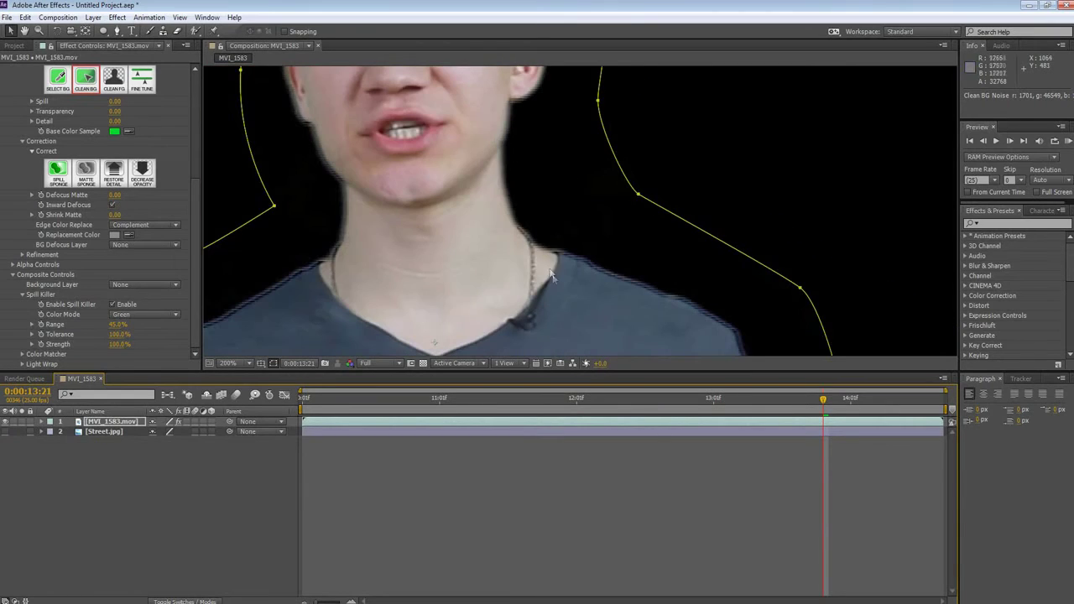
{"action": "scroll", "coordinate": [511, 292], "scroll_direction": "down", "scroll_amount": 3}
{"action": "scroll", "coordinate": [511, 292], "scroll_direction": "up", "scroll_amount": 2}
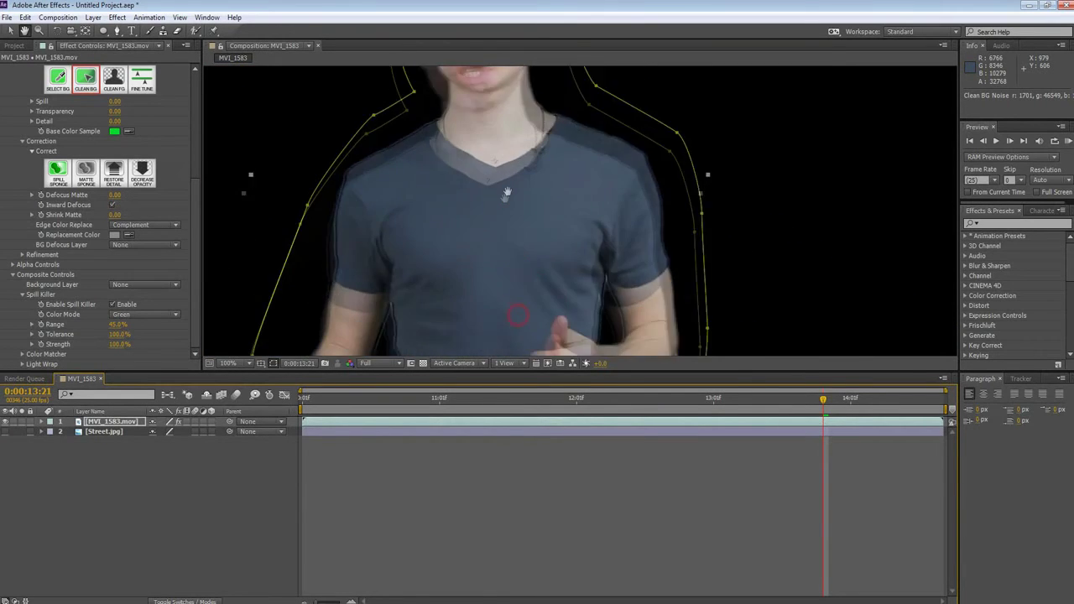
{"action": "left_click_drag", "start_coordinate": [514, 139], "coordinate": [518, 244]}
{"action": "key", "text": "v"}
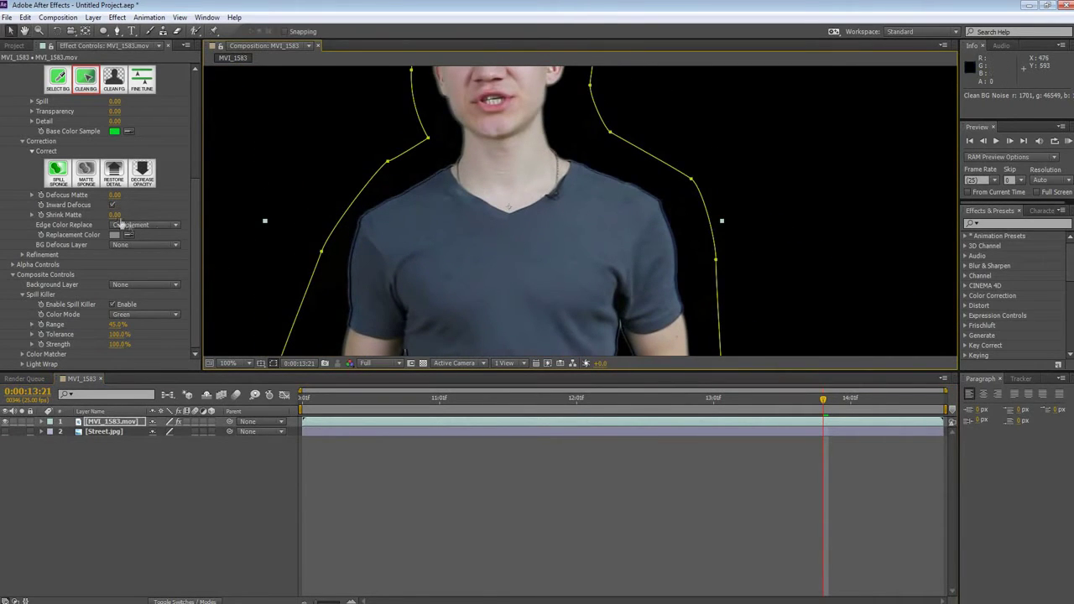
{"action": "scroll", "coordinate": [189, 168], "scroll_direction": "up", "scroll_amount": 5}
{"action": "left_click", "coordinate": [147, 142]}
Step: Switch Primatte's preview to the processed foreground to reveal leftover background noise
{"action": "left_click", "coordinate": [152, 148]}
{"action": "left_click", "coordinate": [148, 172]}
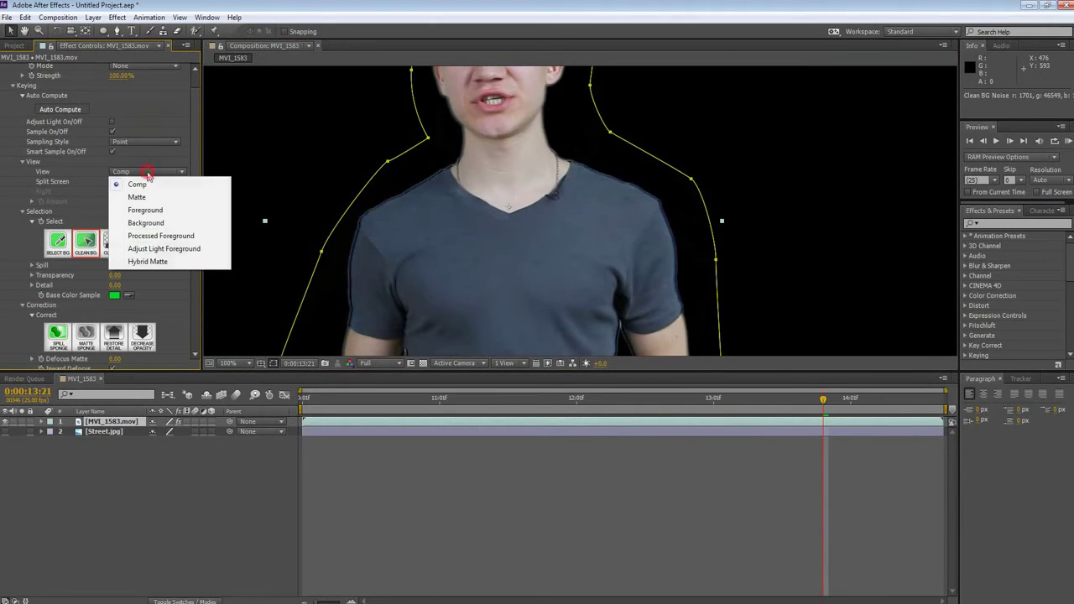
{"action": "left_click", "coordinate": [155, 236]}
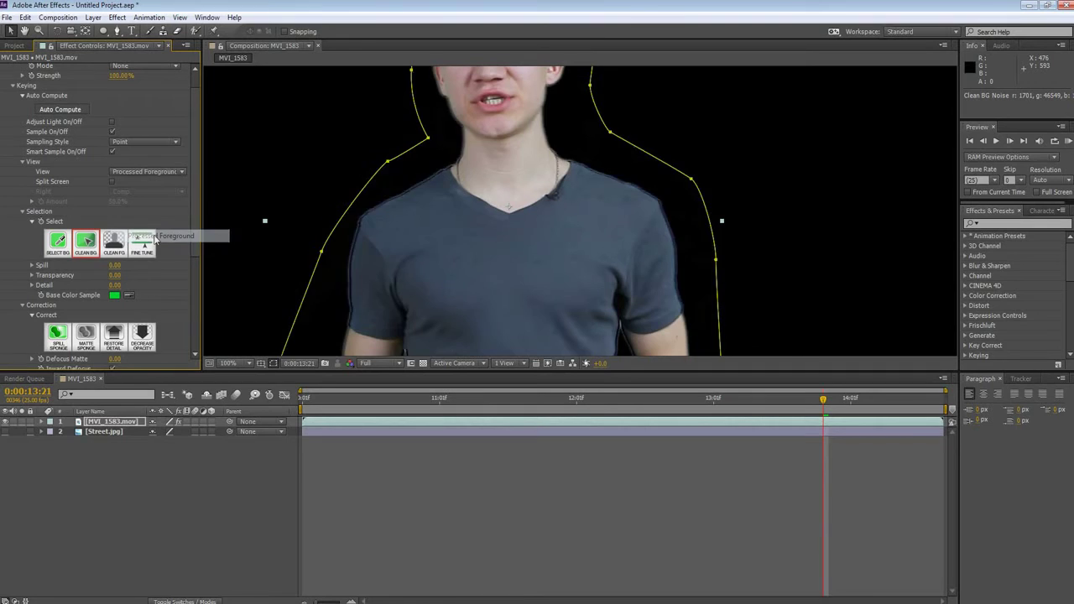
Step: Clean Bg noise beside the right shoulder and along the left arm edge
{"action": "key", "text": "h"}
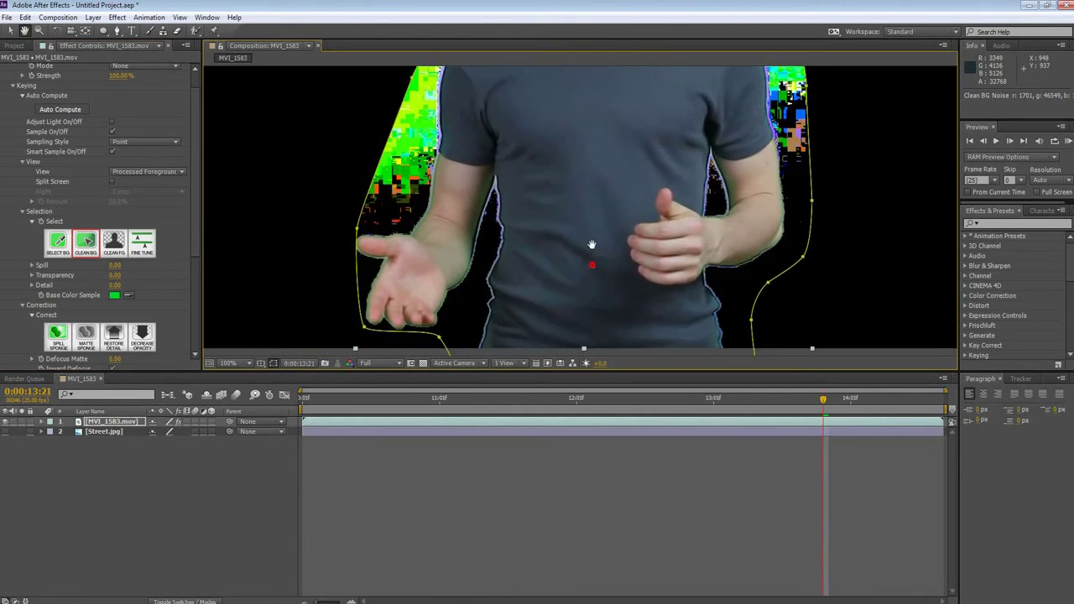
{"action": "left_click_drag", "start_coordinate": [515, 234], "coordinate": [543, 270]}
{"action": "key", "text": "v"}
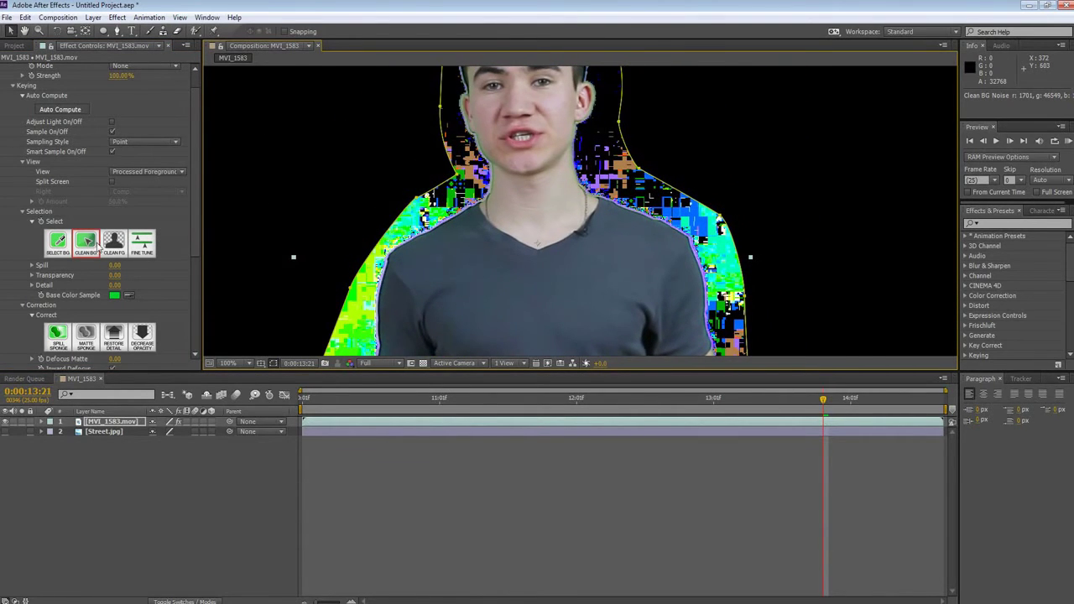
{"action": "mouse_move", "coordinate": [371, 299]}
{"action": "left_mouse_down"}
{"action": "mouse_move", "coordinate": [447, 242]}
{"action": "mouse_move", "coordinate": [448, 334]}
{"action": "mouse_move", "coordinate": [485, 273]}
{"action": "left_mouse_up"}
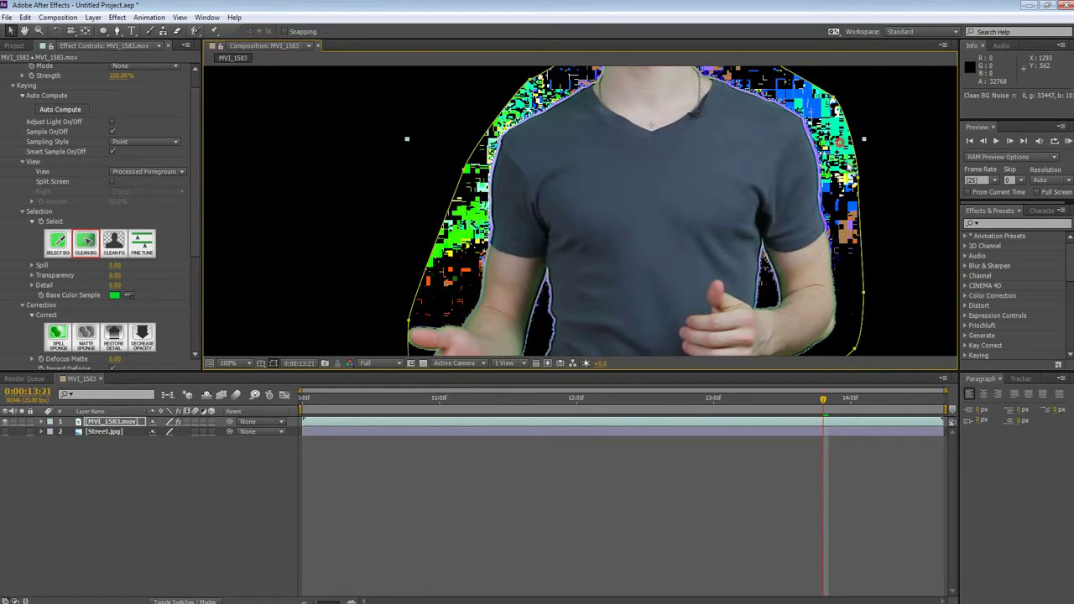
{"action": "left_click_drag", "start_coordinate": [844, 159], "coordinate": [846, 156]}
{"action": "left_click_drag", "start_coordinate": [801, 226], "coordinate": [728, 153]}
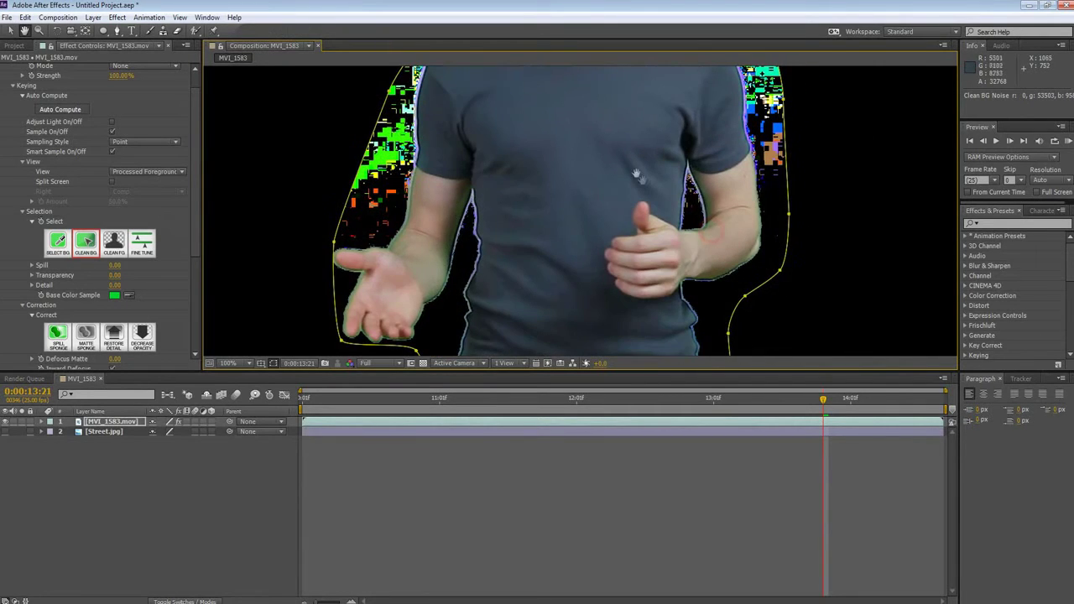
{"action": "left_click_drag", "start_coordinate": [693, 210], "coordinate": [664, 182]}
{"action": "scroll", "coordinate": [429, 239], "scroll_direction": "up", "scroll_amount": 1}
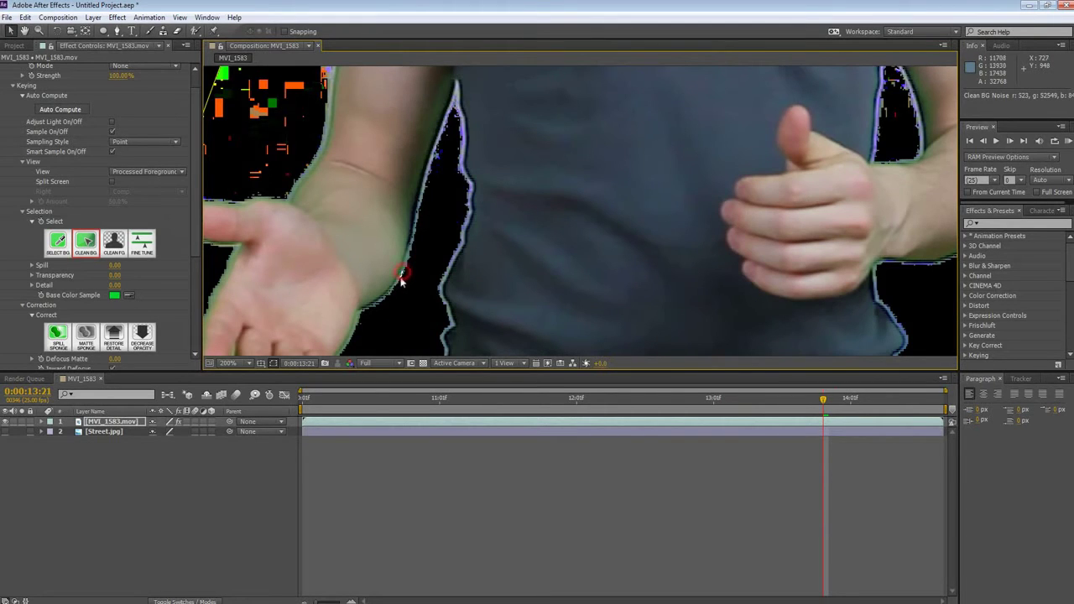
{"action": "scroll", "coordinate": [449, 151], "scroll_direction": "up", "scroll_amount": 2}
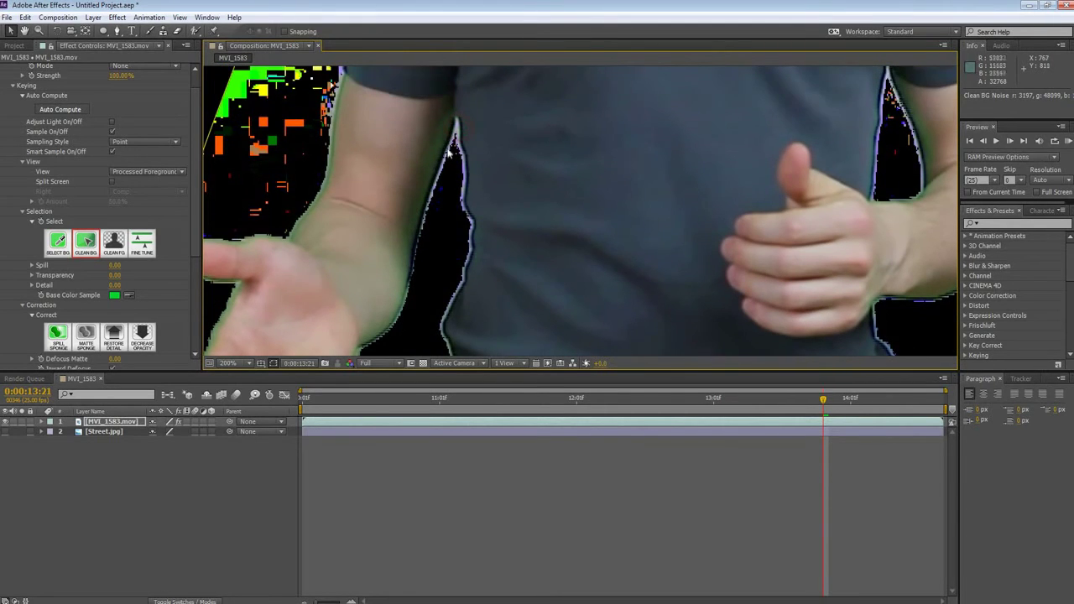
{"action": "mouse_move", "coordinate": [450, 151]}
{"action": "left_mouse_down"}
{"action": "mouse_move", "coordinate": [454, 164]}
{"action": "mouse_move", "coordinate": [457, 143]}
{"action": "left_mouse_up"}
Step: Clear the background noise along the sleeve edge and the shoulder edge
{"action": "scroll", "coordinate": [439, 173], "scroll_direction": "up", "scroll_amount": 5}
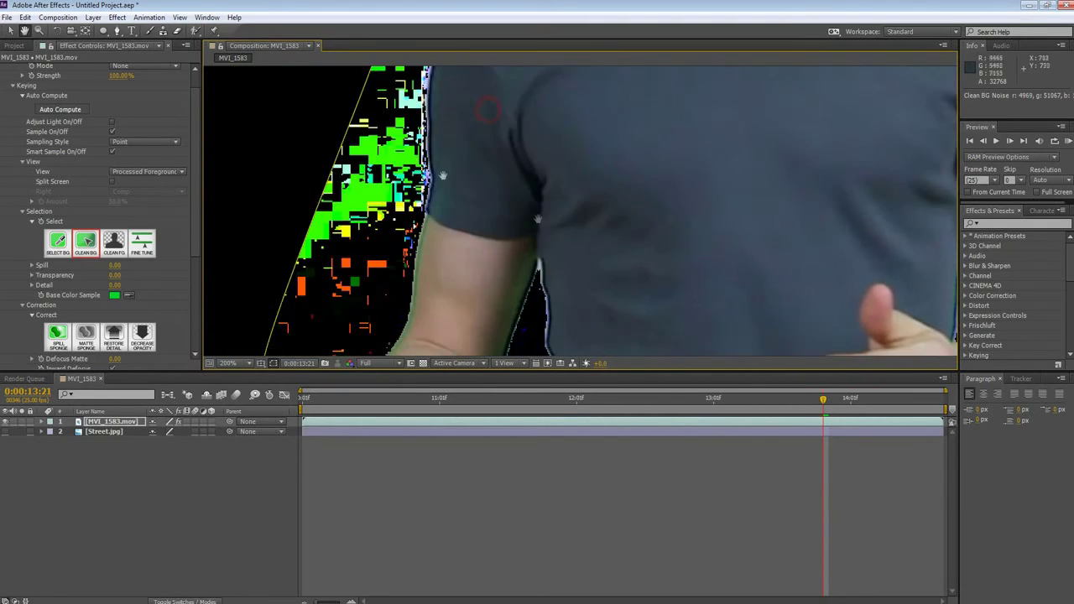
{"action": "scroll", "coordinate": [433, 159], "scroll_direction": "left", "scroll_amount": 3}
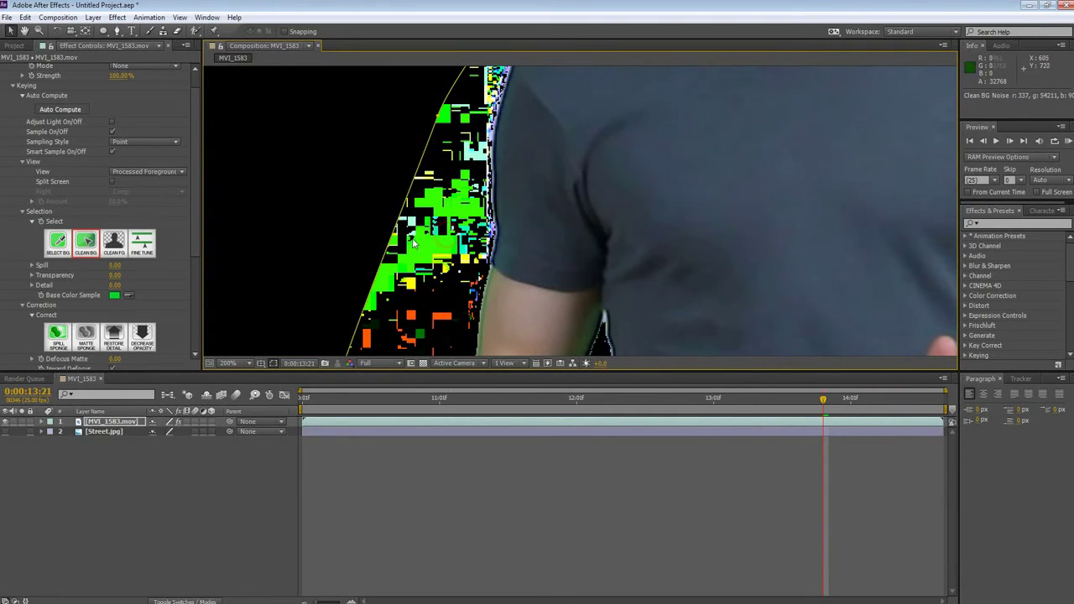
{"action": "left_click_drag", "start_coordinate": [413, 243], "coordinate": [402, 272]}
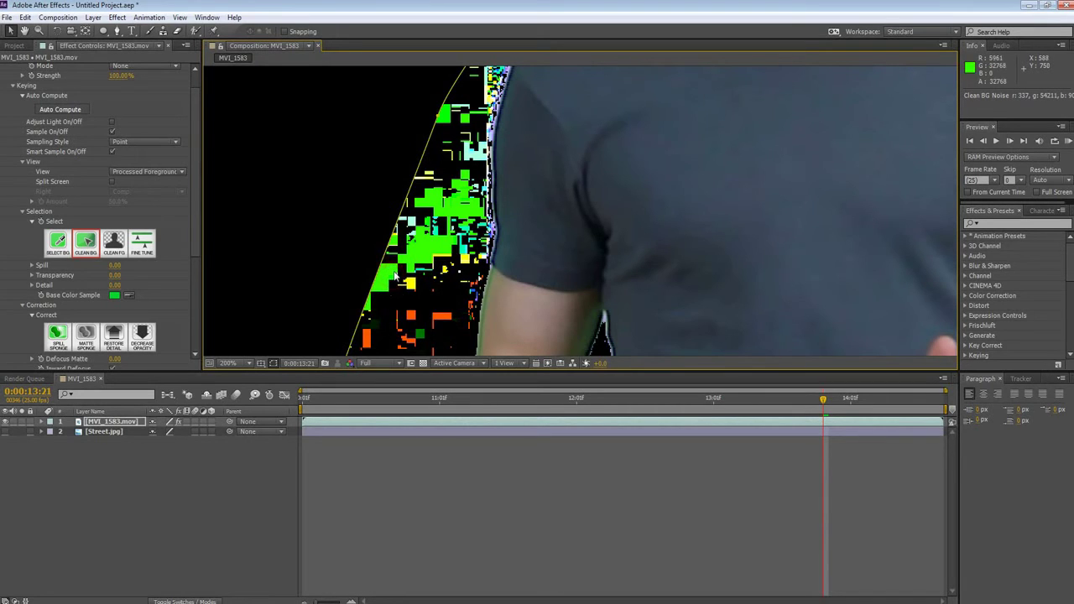
{"action": "left_click_drag", "start_coordinate": [412, 333], "coordinate": [482, 110]}
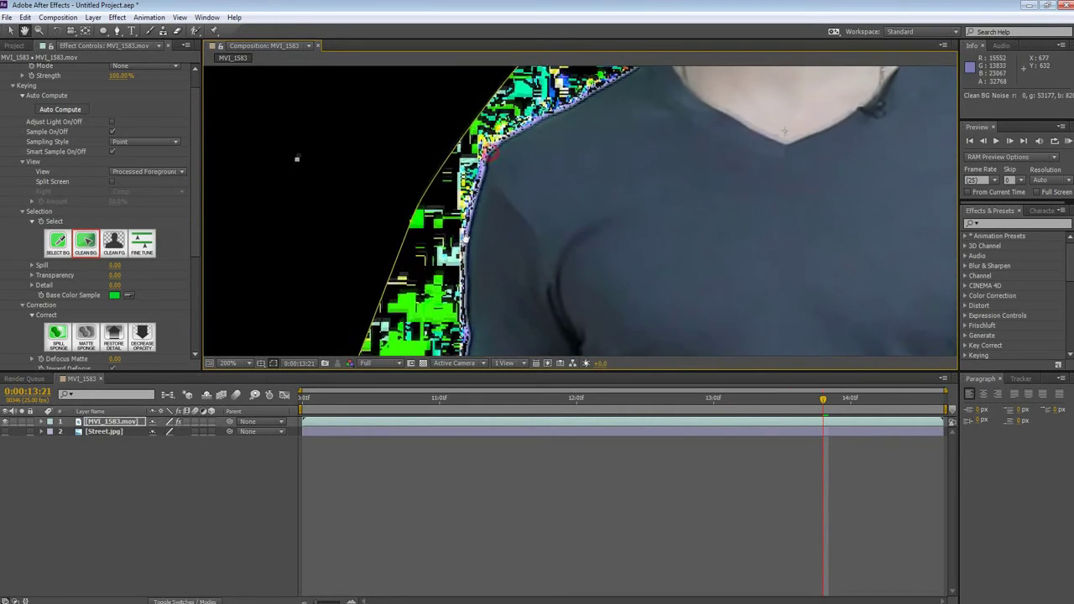
{"action": "key", "text": "v"}
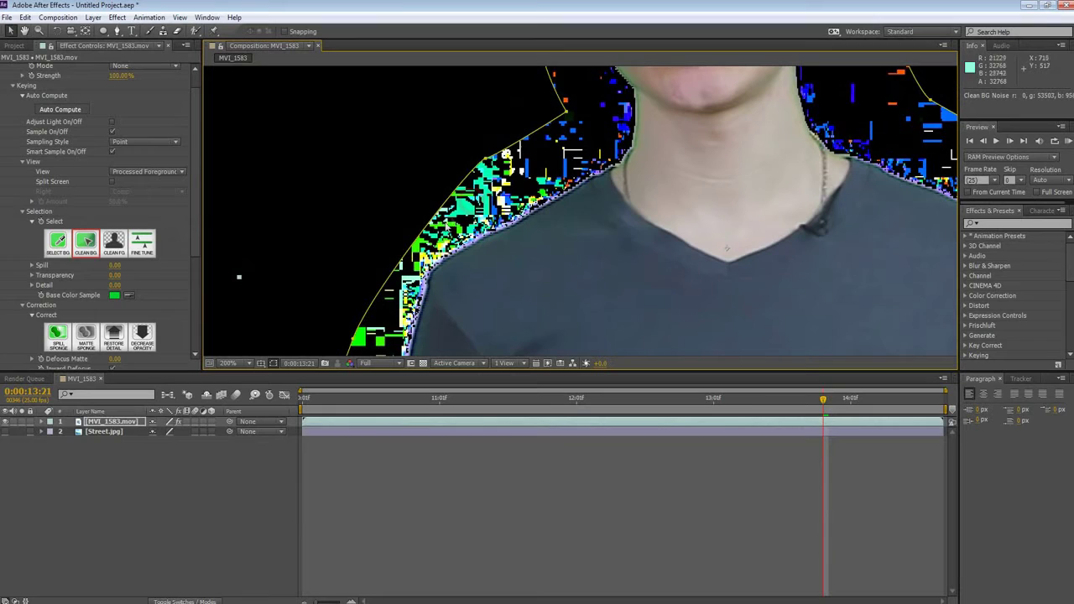
{"action": "left_click_drag", "start_coordinate": [455, 248], "coordinate": [475, 245]}
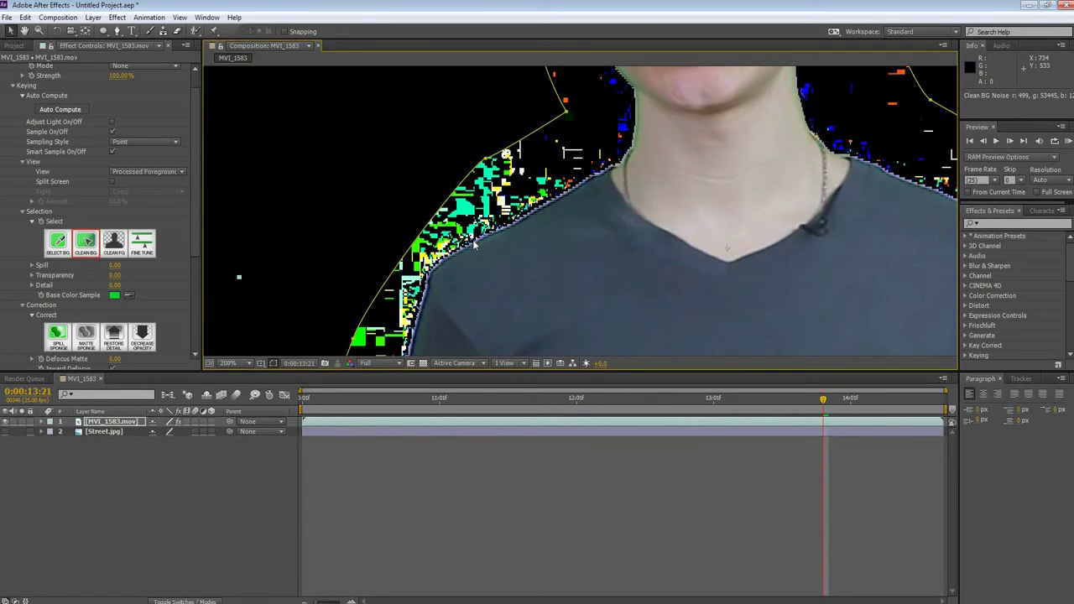
Step: Clean purple and blue noise off the shoulder, undoing a sample that holed the wrist
{"action": "left_click_drag", "start_coordinate": [643, 179], "coordinate": [651, 179]}
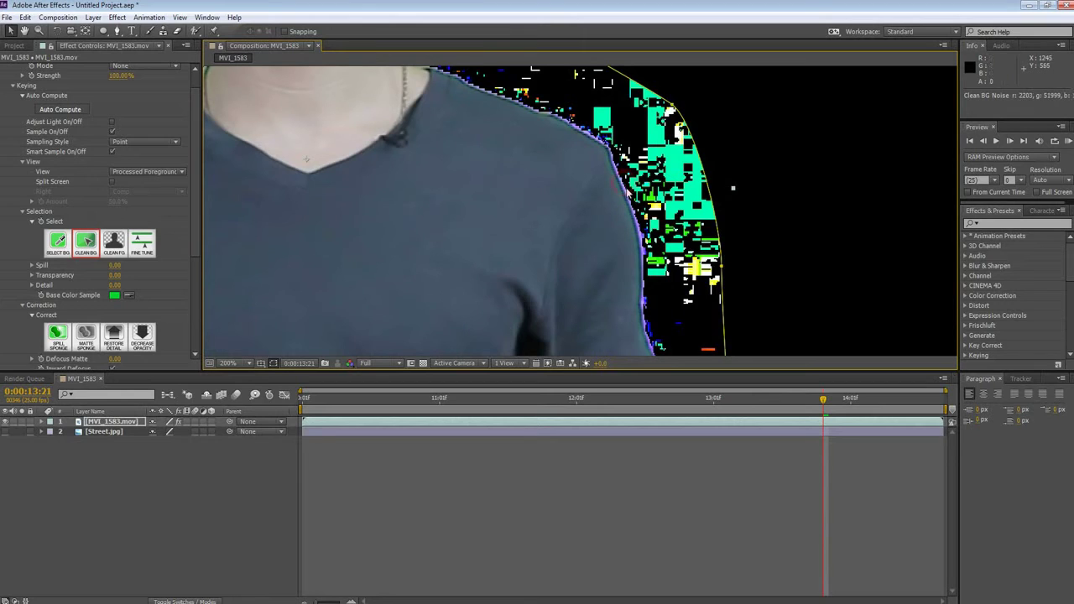
{"action": "left_click_drag", "start_coordinate": [641, 325], "coordinate": [567, 209]}
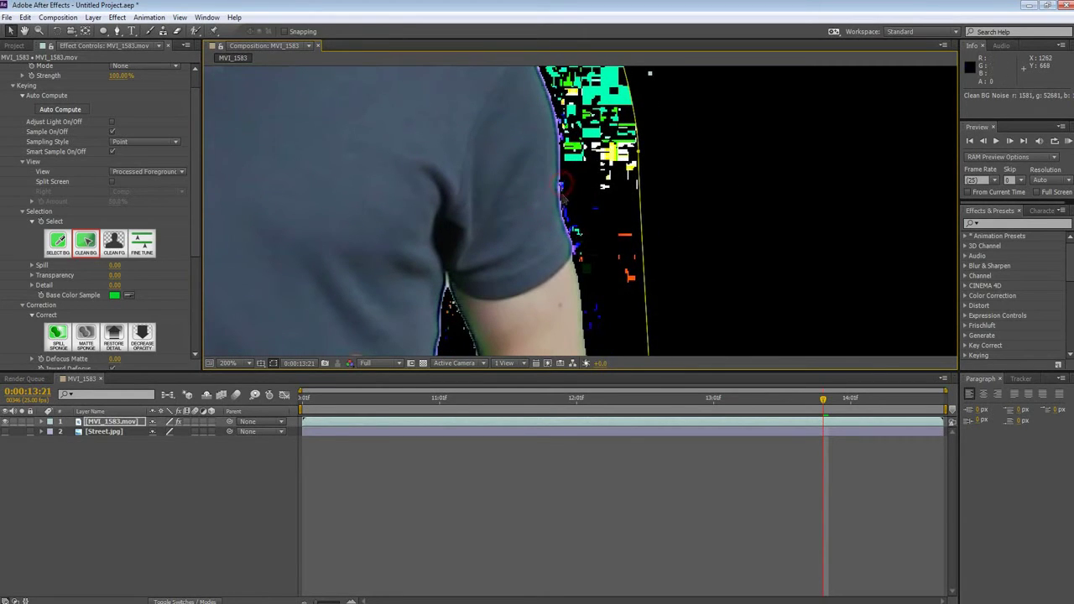
{"action": "mouse_move", "coordinate": [560, 190]}
{"action": "left_mouse_down"}
{"action": "mouse_move", "coordinate": [558, 200]}
{"action": "mouse_move", "coordinate": [579, 136]}
{"action": "left_mouse_up"}
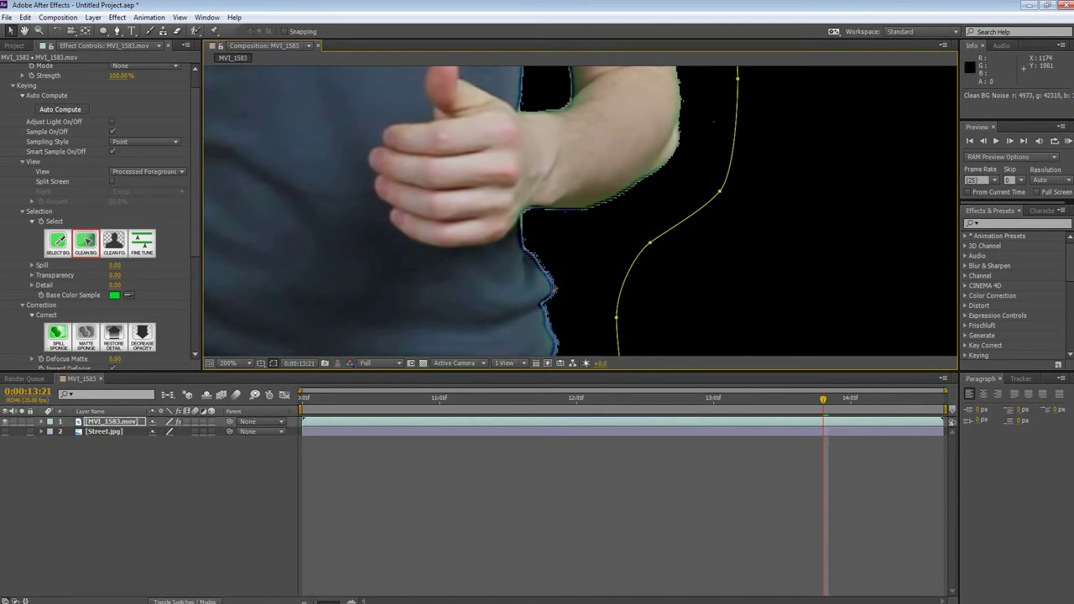
{"action": "left_click_drag", "start_coordinate": [512, 283], "coordinate": [453, 232]}
{"action": "left_click", "coordinate": [281, 228]}
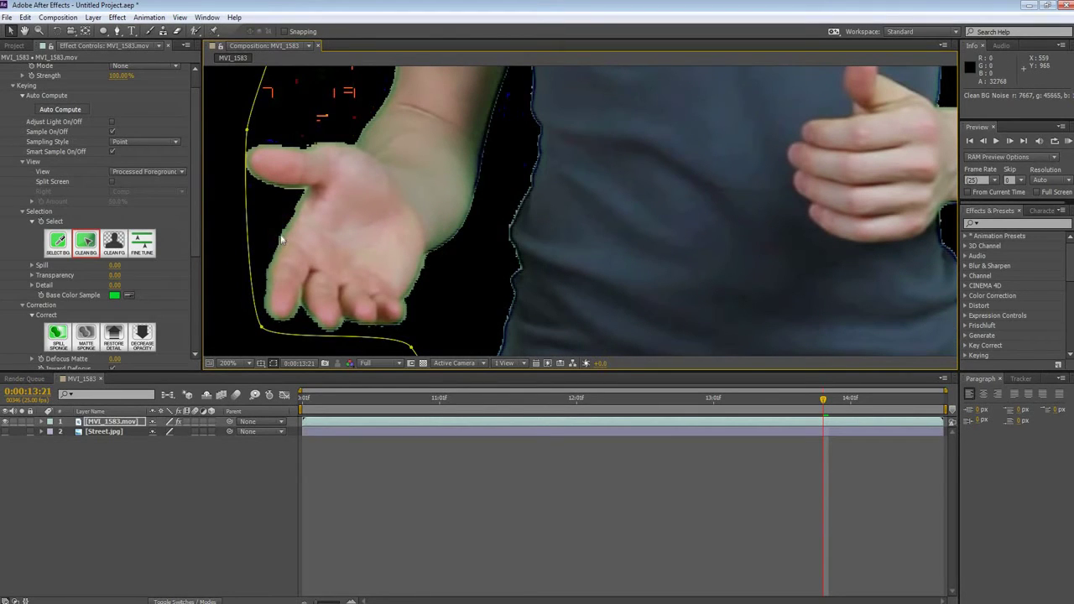
{"action": "key", "text": "ctrl+z"}
Step: Thin the green noise left of the shoulder and clean around the neck and chin
{"action": "scroll", "coordinate": [436, 265], "scroll_direction": "up", "scroll_amount": 10}
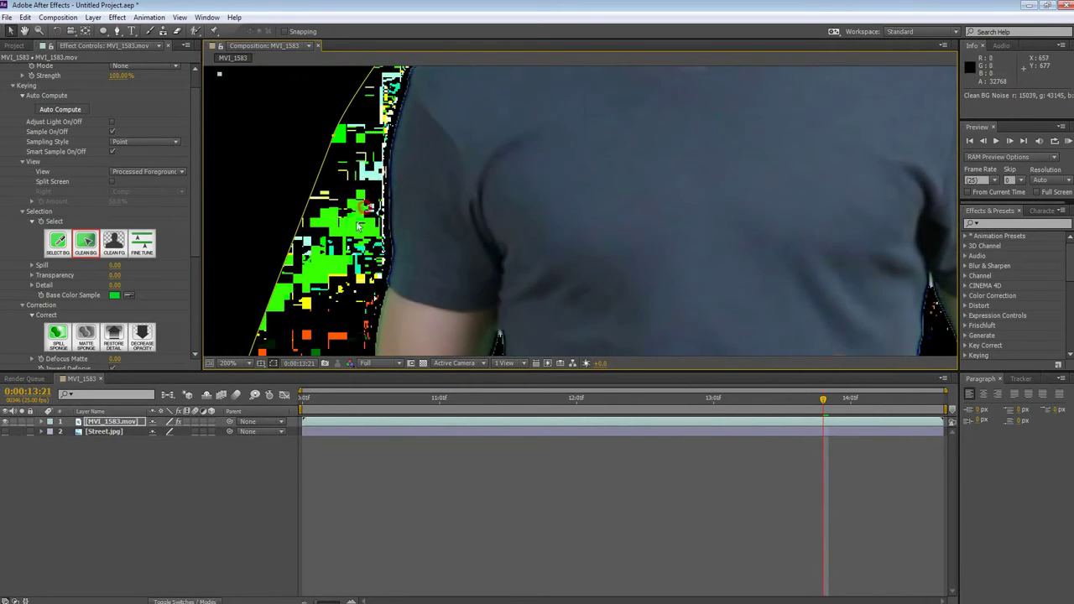
{"action": "left_click_drag", "start_coordinate": [359, 225], "coordinate": [325, 265]}
{"action": "scroll", "coordinate": [429, 155], "scroll_direction": "up", "scroll_amount": 10}
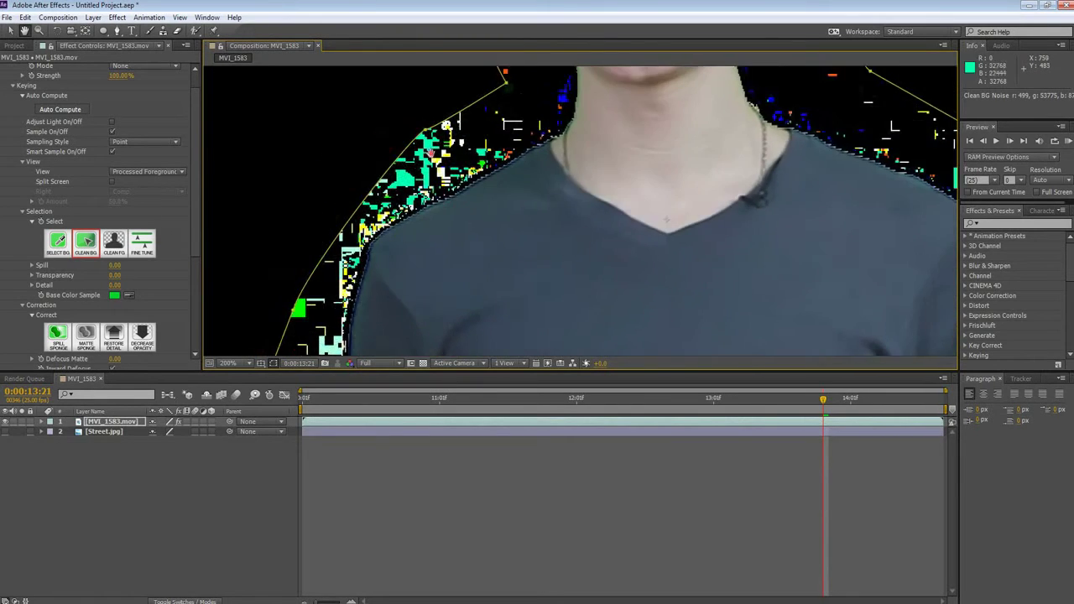
{"action": "left_click_drag", "start_coordinate": [429, 153], "coordinate": [356, 249]}
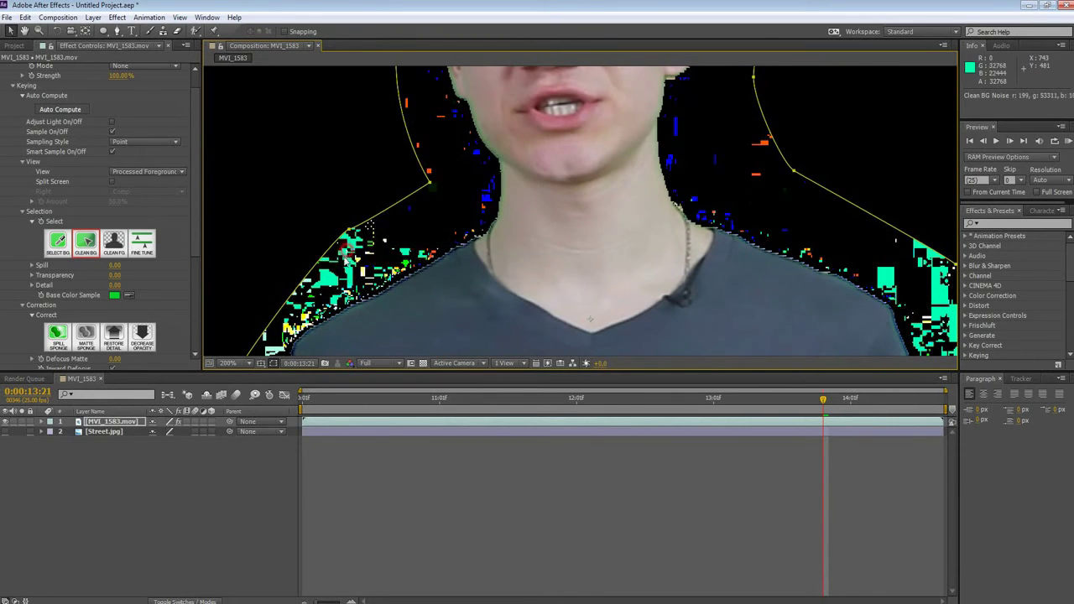
{"action": "left_click_drag", "start_coordinate": [491, 186], "coordinate": [460, 182]}
Step: Clean the noise specks near the left shoulder and sample more noise over the shoulder
{"action": "scroll", "coordinate": [452, 201], "scroll_direction": "up", "scroll_amount": 6}
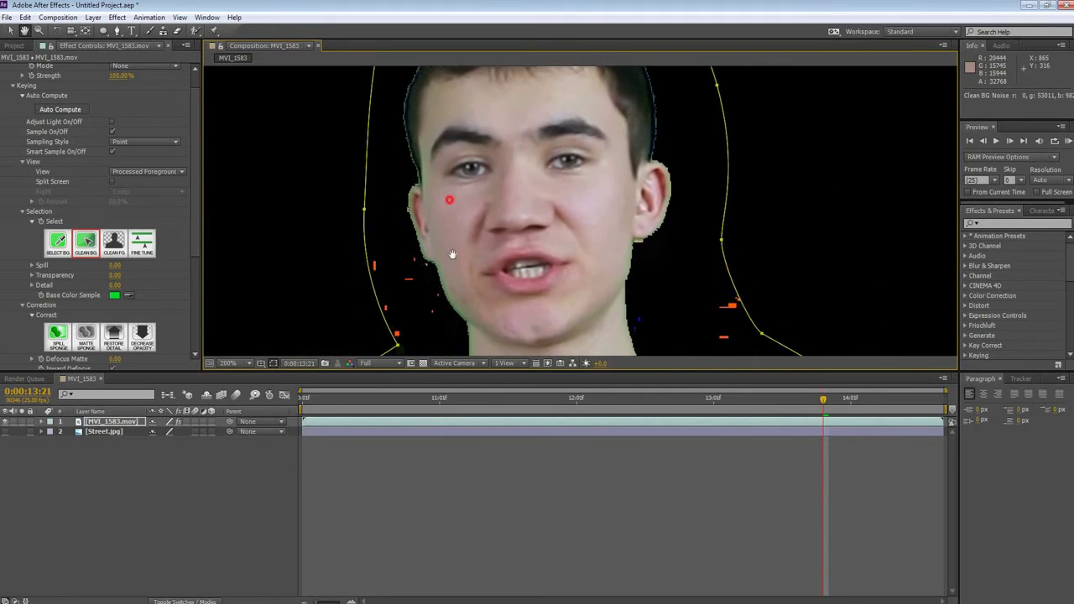
{"action": "scroll", "coordinate": [472, 201], "scroll_direction": "down", "scroll_amount": 5}
{"action": "left_click_drag", "start_coordinate": [625, 208], "coordinate": [396, 61]}
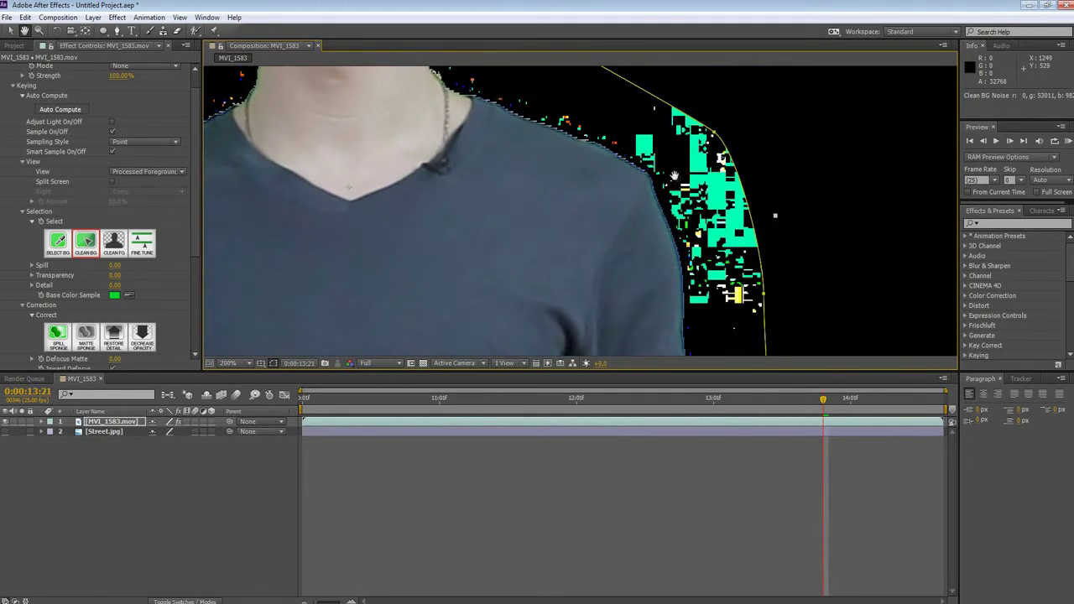
{"action": "mouse_move", "coordinate": [556, 288]}
{"action": "left_mouse_down"}
{"action": "mouse_move", "coordinate": [485, 189]}
{"action": "mouse_move", "coordinate": [693, 275]}
{"action": "left_mouse_up"}
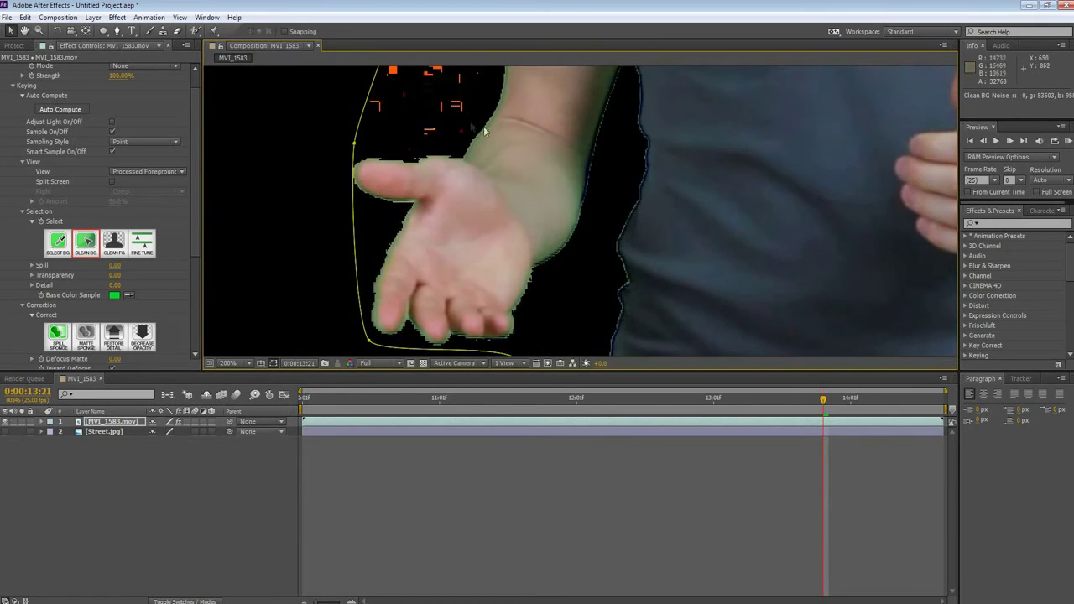
{"action": "scroll", "coordinate": [509, 137], "scroll_direction": "up", "scroll_amount": 2}
{"action": "left_click_drag", "start_coordinate": [559, 185], "coordinate": [727, 136]}
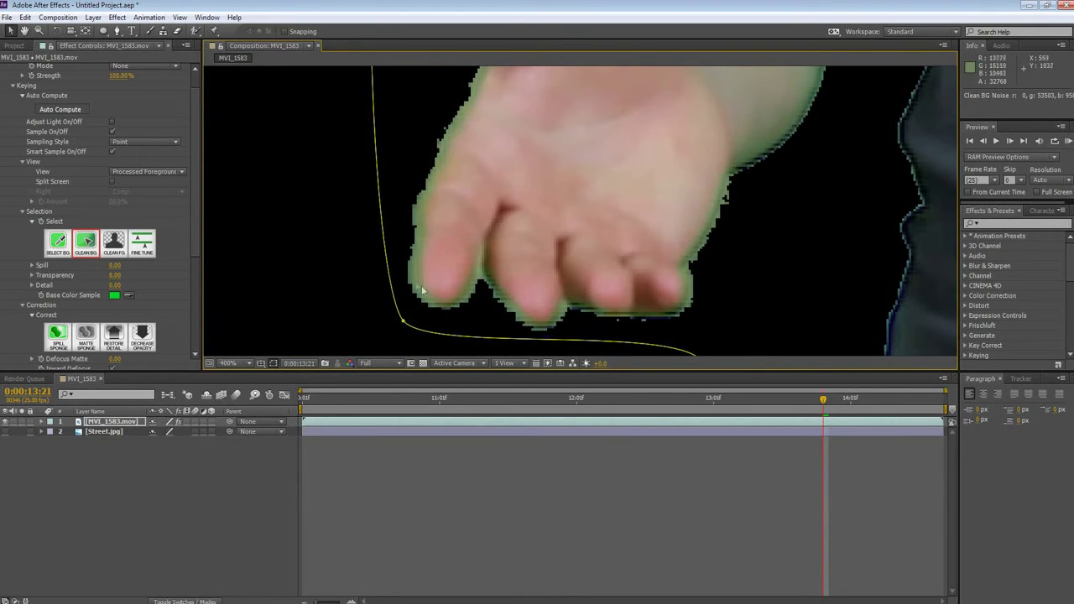
{"action": "scroll", "coordinate": [568, 172], "scroll_direction": "down", "scroll_amount": 2}
{"action": "scroll", "coordinate": [633, 132], "scroll_direction": "down", "scroll_amount": 2}
{"action": "left_click_drag", "start_coordinate": [634, 131], "coordinate": [458, 344]}
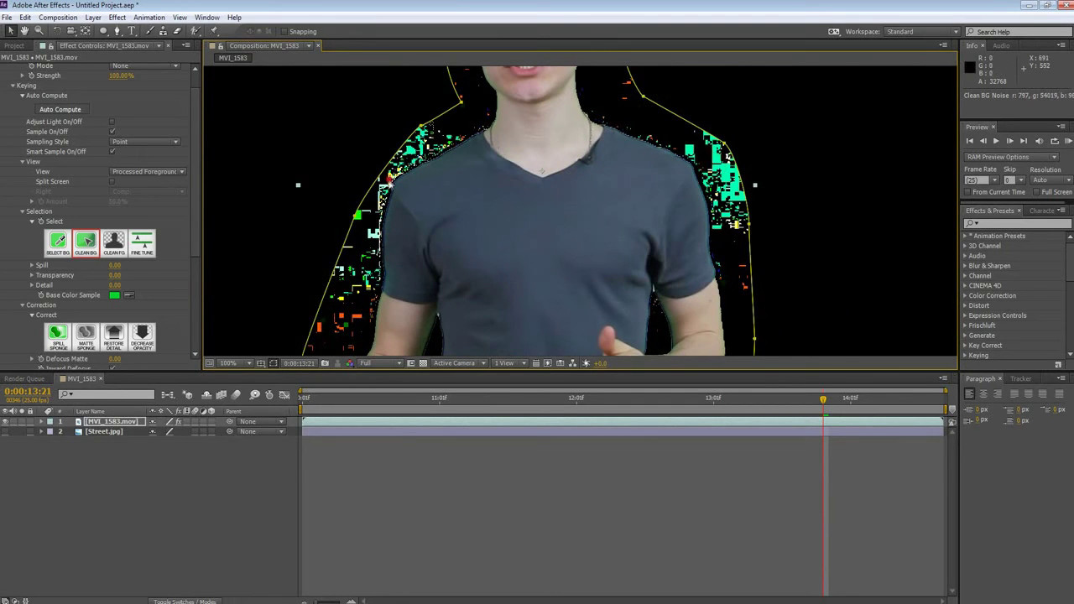
{"action": "left_click_drag", "start_coordinate": [378, 210], "coordinate": [363, 241]}
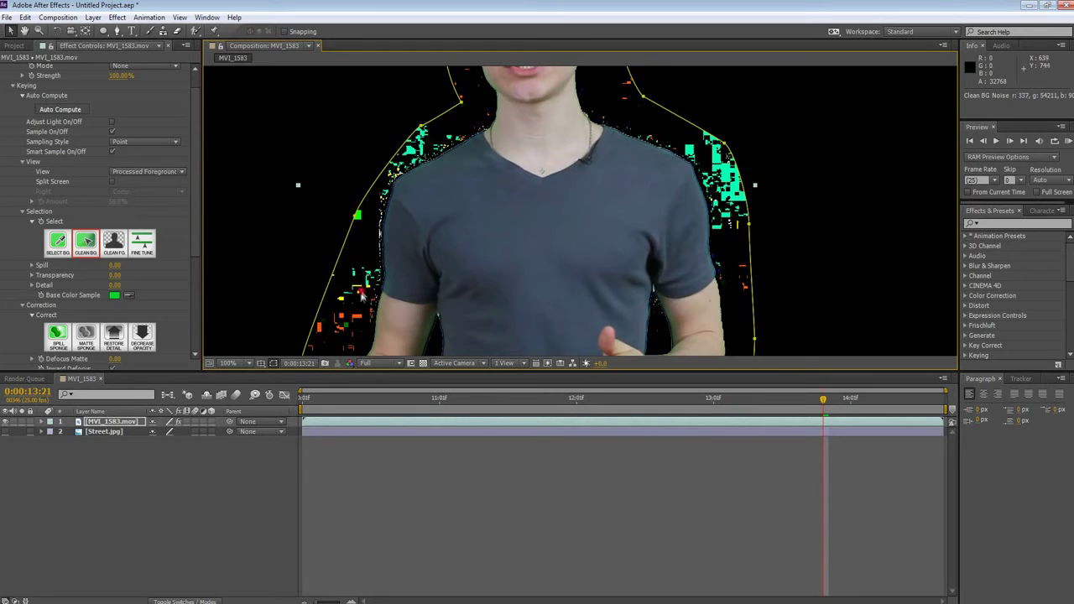
{"action": "mouse_move", "coordinate": [362, 292]}
{"action": "left_mouse_down"}
{"action": "mouse_move", "coordinate": [404, 265]}
{"action": "mouse_move", "coordinate": [265, 366]}
{"action": "left_mouse_up"}
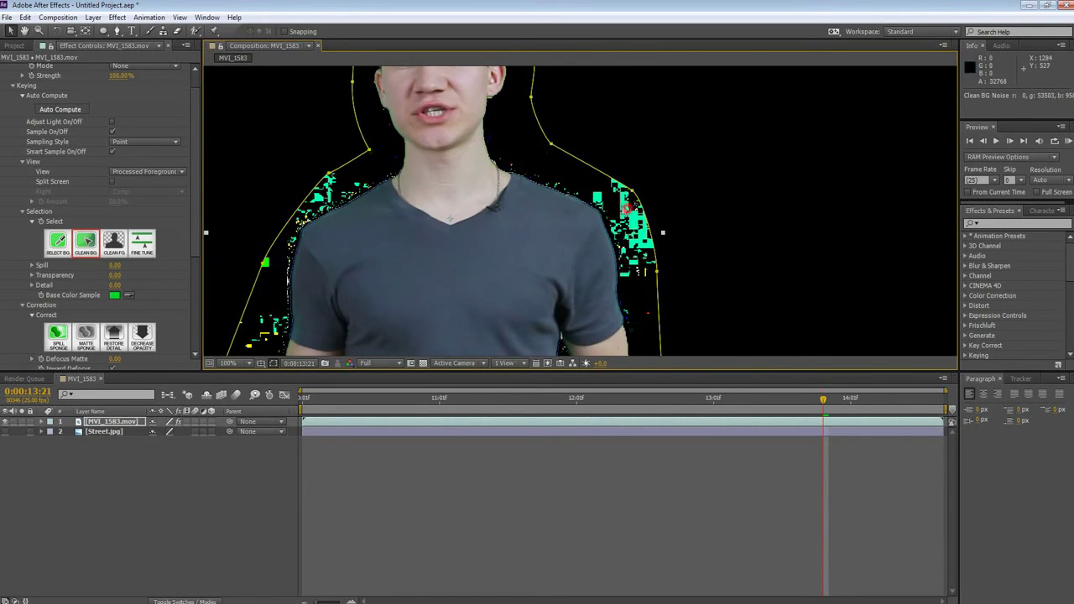
{"action": "left_click", "coordinate": [577, 194]}
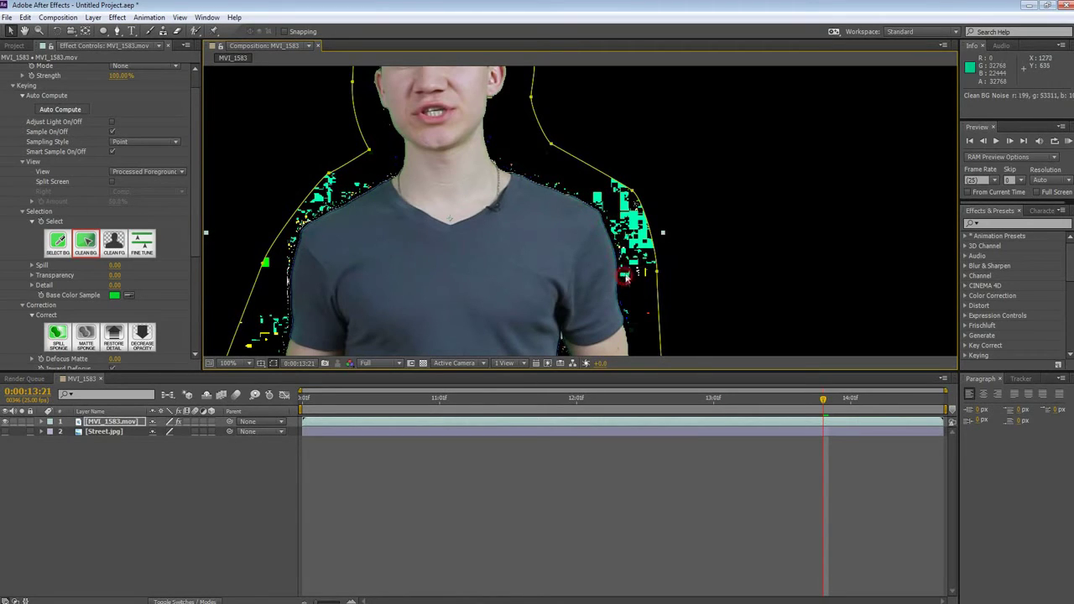
Step: Sample background noise beside the jaw, undoing the sample that tinted the presenter purple
{"action": "left_click_drag", "start_coordinate": [385, 230], "coordinate": [442, 237]}
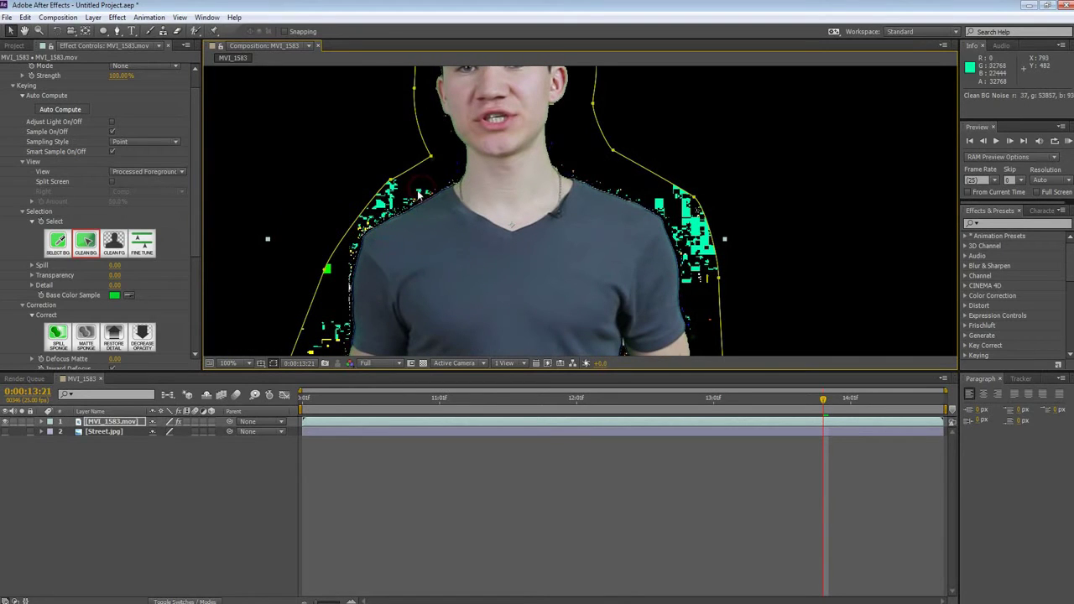
{"action": "left_click_drag", "start_coordinate": [475, 135], "coordinate": [484, 214]}
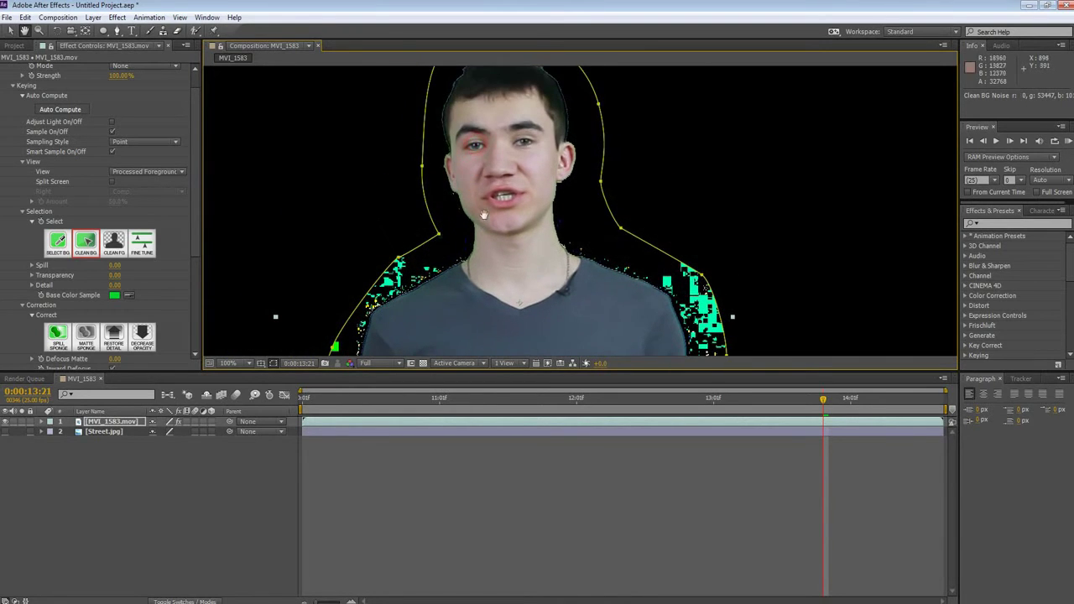
{"action": "left_click_drag", "start_coordinate": [492, 259], "coordinate": [428, 259]}
{"action": "scroll", "coordinate": [503, 192], "scroll_direction": "up", "scroll_amount": 4}
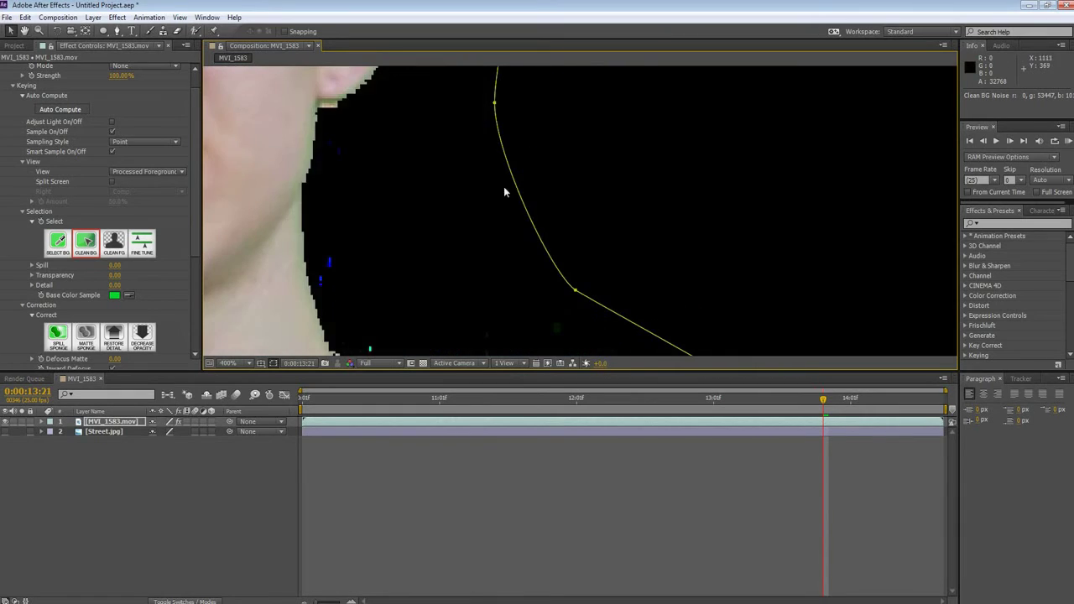
{"action": "scroll", "coordinate": [420, 210], "scroll_direction": "down", "scroll_amount": 3}
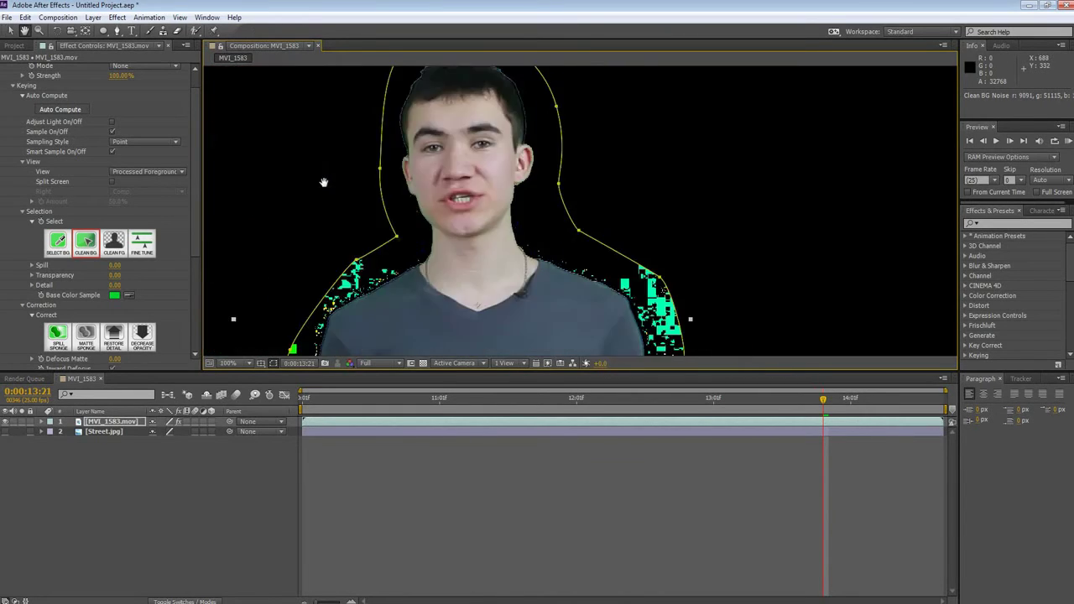
{"action": "scroll", "coordinate": [525, 256], "scroll_direction": "down", "scroll_amount": 2}
{"action": "left_click", "coordinate": [509, 245]}
{"action": "key", "text": "ctrl+z"}
Step: Recentre the presenter and set Primatte's View to Comp
{"action": "key", "text": "h"}
{"action": "left_click_drag", "start_coordinate": [522, 305], "coordinate": [516, 257]}
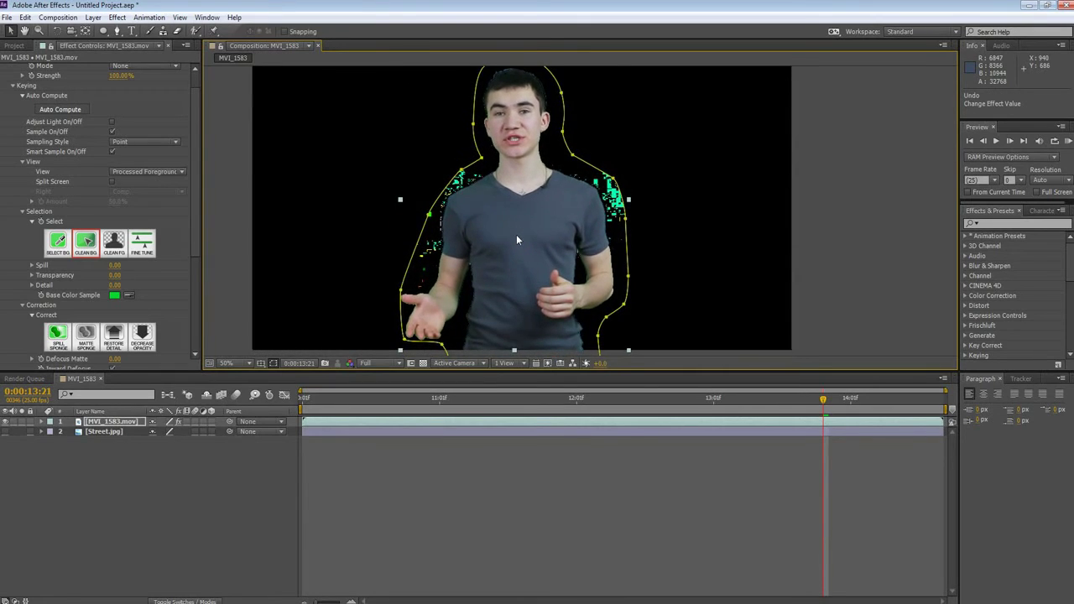
{"action": "key", "text": "v"}
{"action": "scroll", "coordinate": [154, 164], "scroll_direction": "up", "scroll_amount": 1}
{"action": "left_click", "coordinate": [147, 194]}
Step: Check the key as a black-and-white matte, then return to the Processed Foreground preview
{"action": "left_click", "coordinate": [151, 206]}
{"action": "scroll", "coordinate": [597, 215], "scroll_direction": "up", "scroll_amount": 2}
{"action": "scroll", "coordinate": [695, 204], "scroll_direction": "up", "scroll_amount": 2}
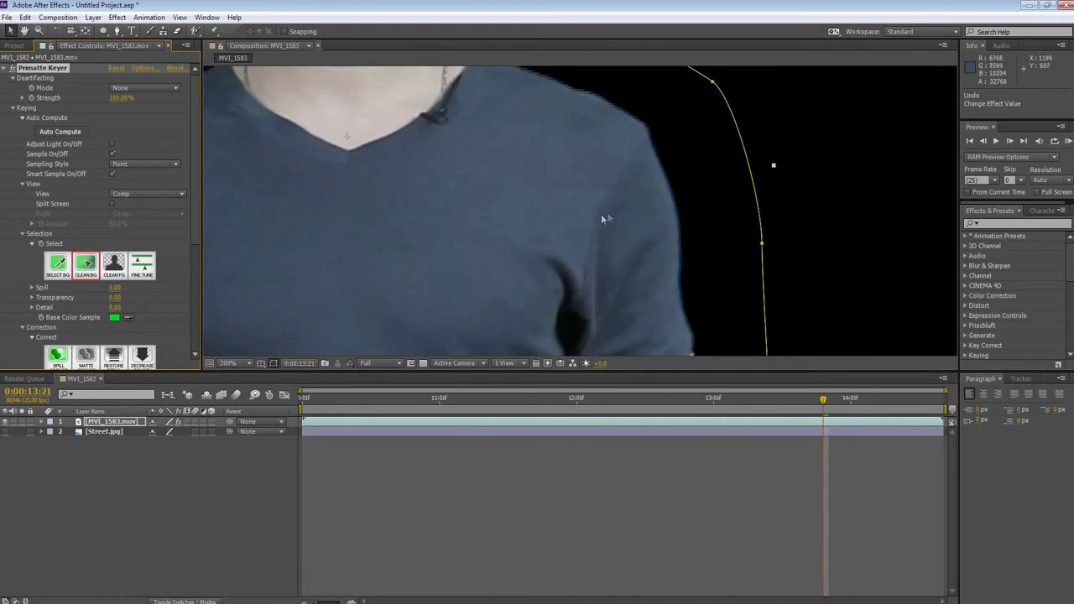
{"action": "scroll", "coordinate": [604, 244], "scroll_direction": "down", "scroll_amount": 6}
{"action": "scroll", "coordinate": [419, 273], "scroll_direction": "up", "scroll_amount": 4}
{"action": "left_click_drag", "start_coordinate": [419, 272], "coordinate": [521, 153]}
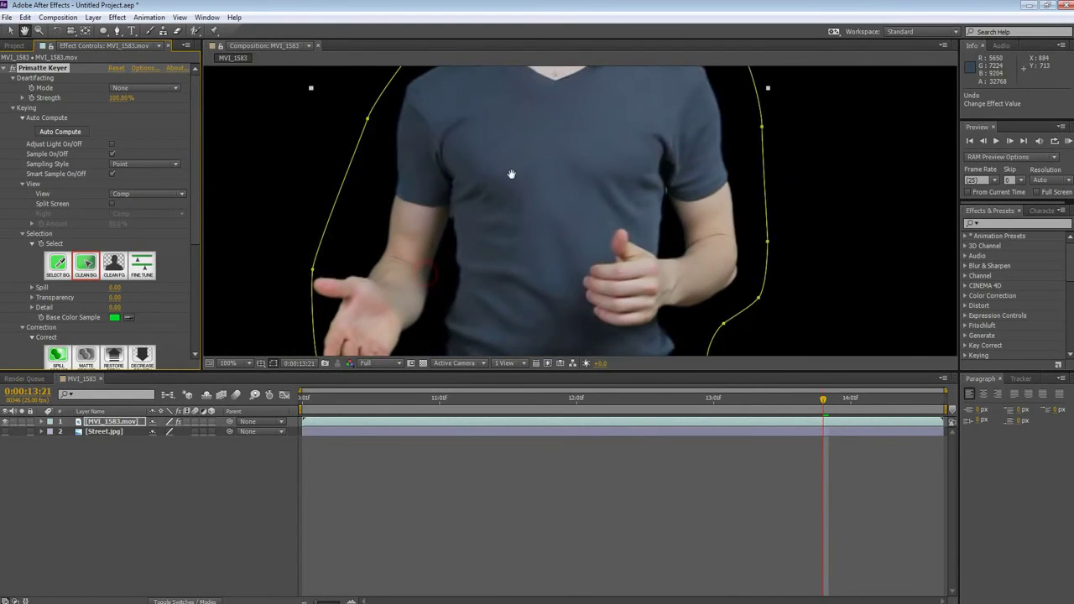
{"action": "left_click_drag", "start_coordinate": [521, 152], "coordinate": [487, 223]}
{"action": "left_click", "coordinate": [147, 198]}
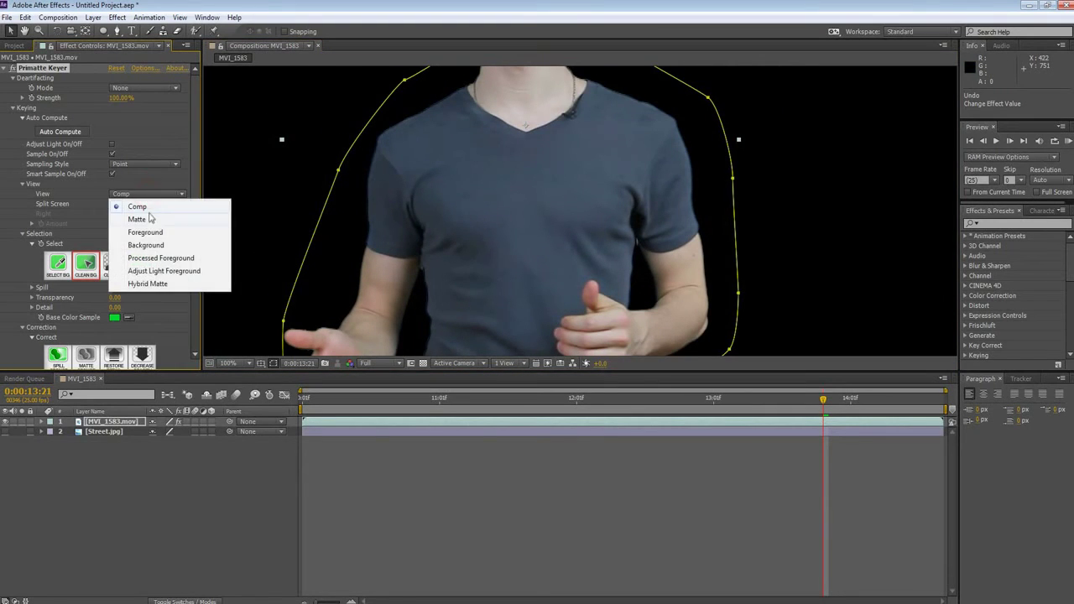
{"action": "left_click", "coordinate": [149, 220]}
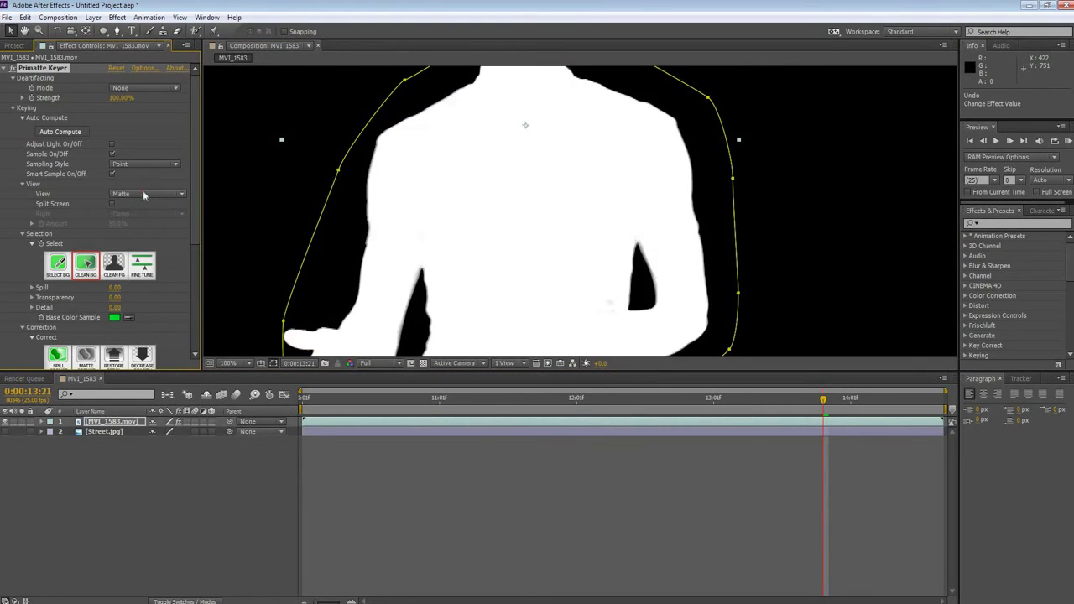
{"action": "left_click", "coordinate": [144, 192]}
{"action": "left_click", "coordinate": [159, 258]}
Step: Take a Clean BG sample at the arm edge, undoing the samples that tinted the presenter purple
{"action": "scroll", "coordinate": [666, 285], "scroll_direction": "up", "scroll_amount": 1}
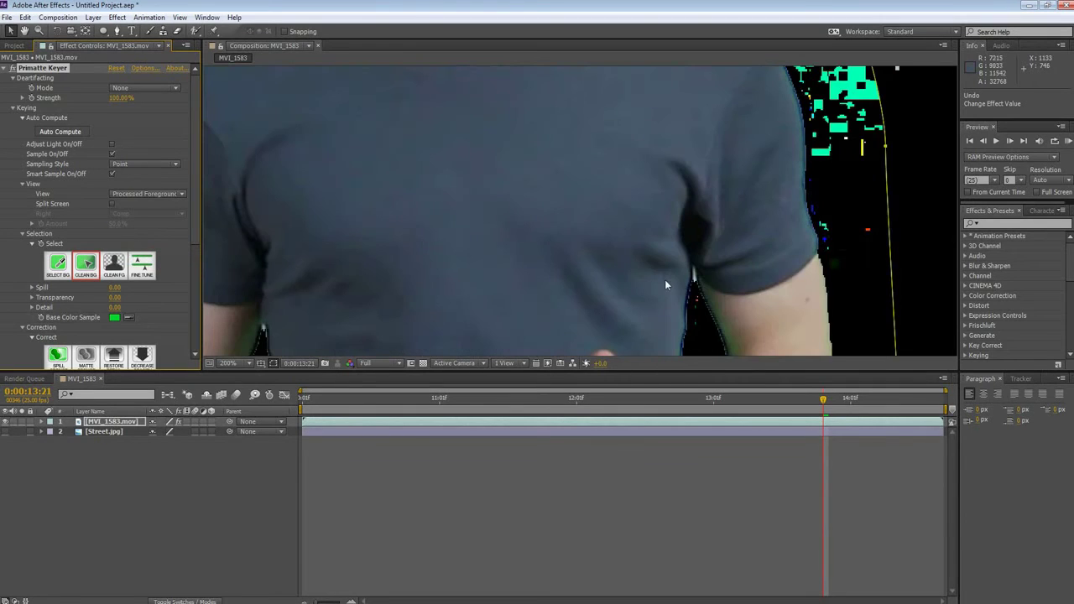
{"action": "left_click", "coordinate": [695, 291]}
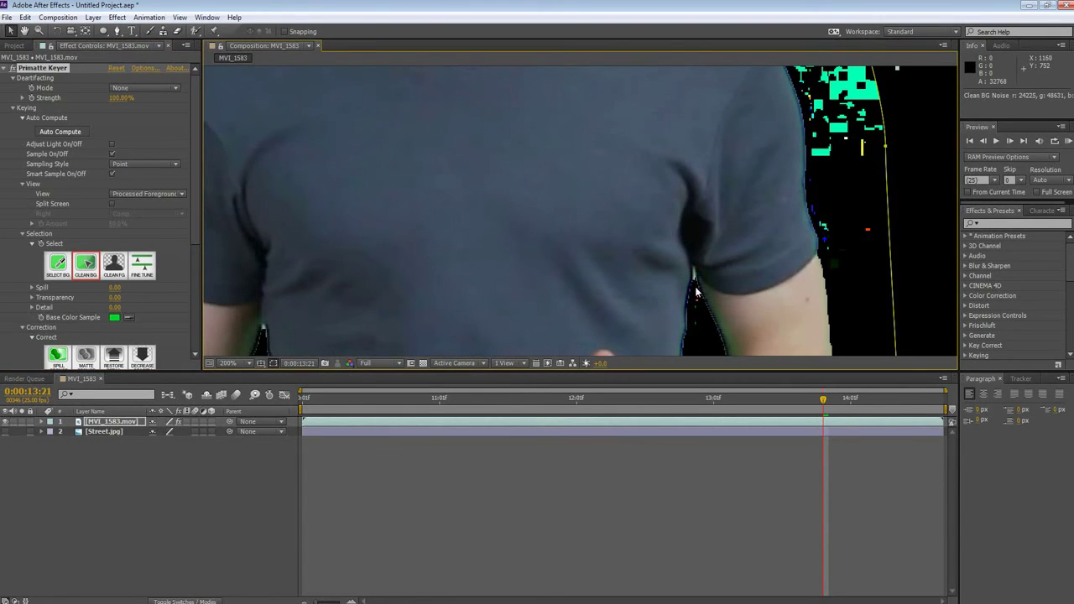
{"action": "left_click", "coordinate": [696, 283]}
{"action": "key", "text": "ctrl+z"}
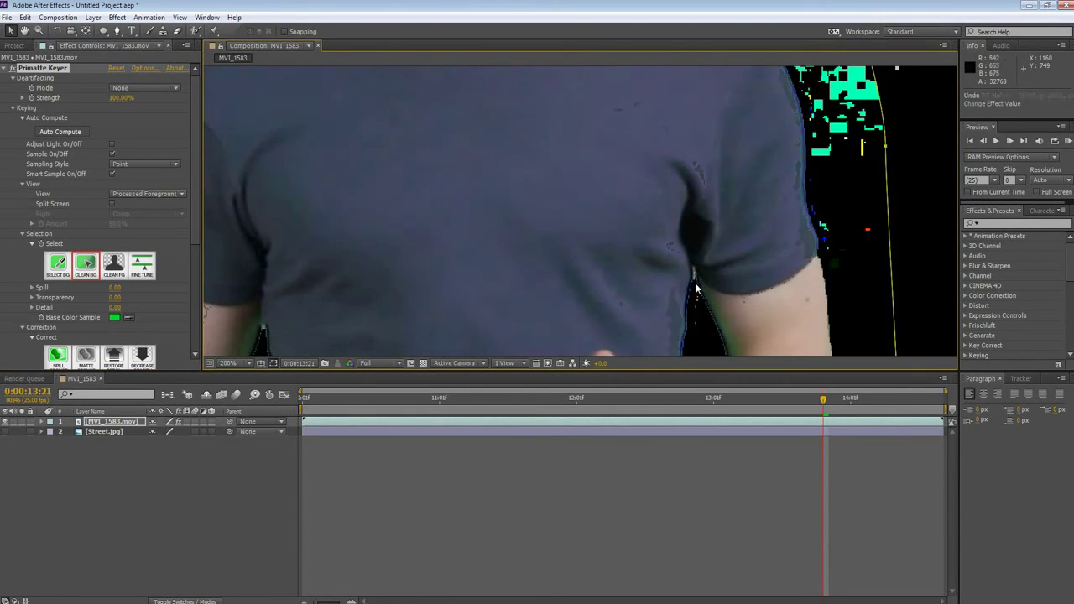
{"action": "scroll", "coordinate": [707, 292], "scroll_direction": "up", "scroll_amount": 2}
{"action": "left_click_drag", "start_coordinate": [696, 291], "coordinate": [682, 260]}
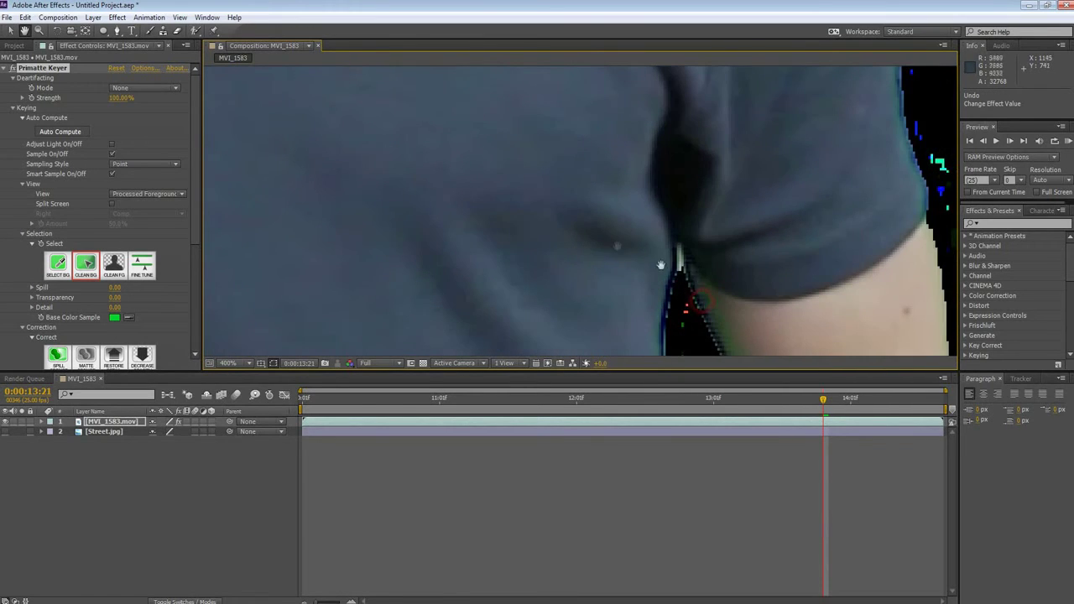
{"action": "left_click", "coordinate": [681, 259]}
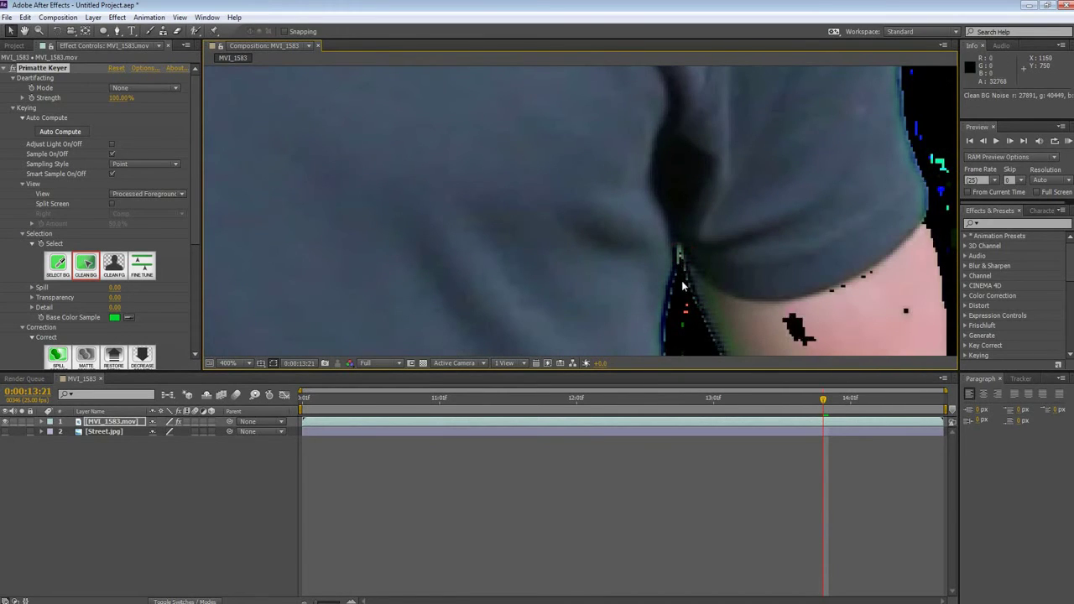
{"action": "key", "text": "ctrl+z"}
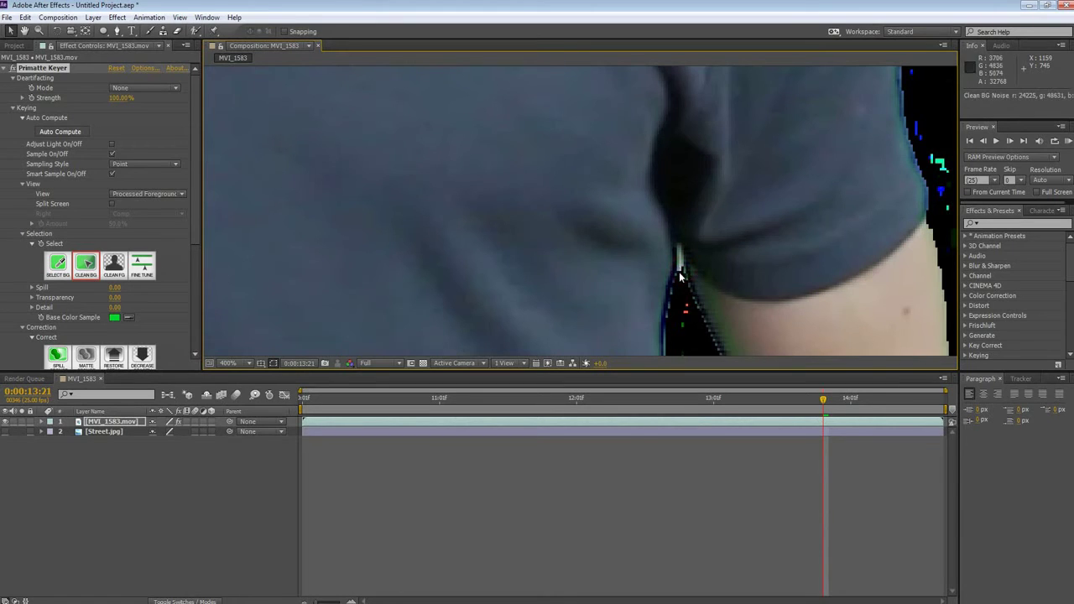
{"action": "left_click", "coordinate": [678, 271]}
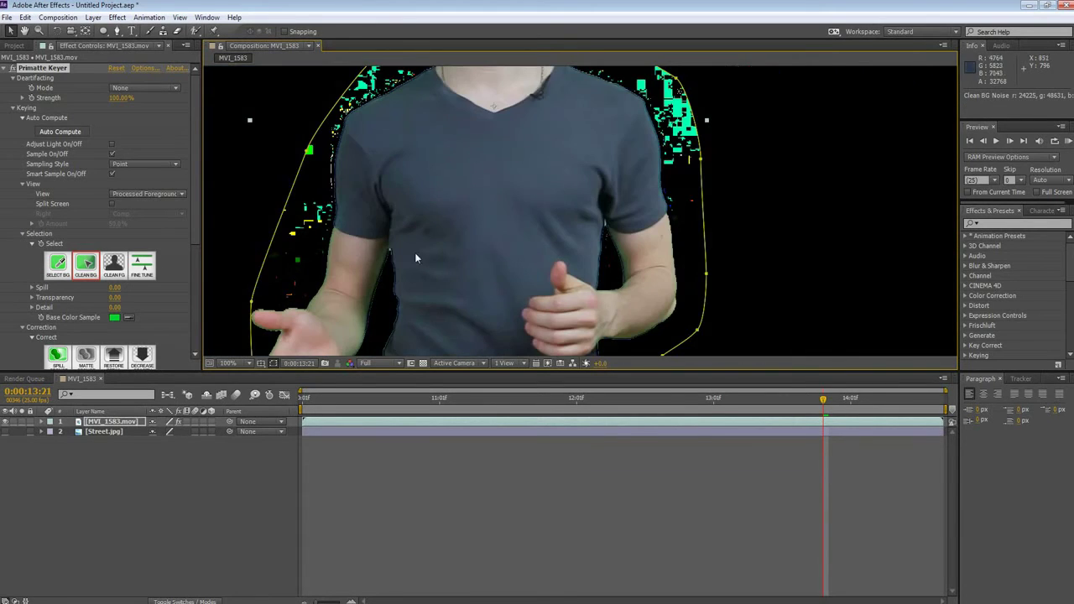
Step: Zoom the viewer back out to 50% and recentre the frame
{"action": "scroll", "coordinate": [386, 264], "scroll_direction": "down", "scroll_amount": 6}
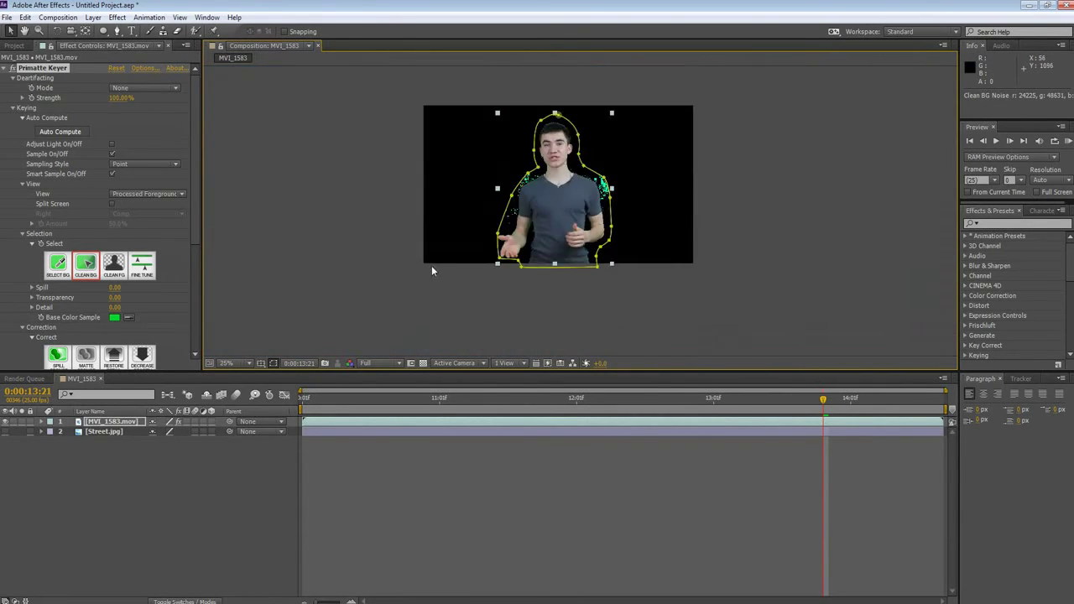
{"action": "scroll", "coordinate": [431, 266], "scroll_direction": "up", "scroll_amount": 3}
{"action": "scroll", "coordinate": [433, 265], "scroll_direction": "down", "scroll_amount": 2}
{"action": "key", "text": "h"}
{"action": "left_click_drag", "start_coordinate": [484, 180], "coordinate": [510, 220]}
{"action": "key", "text": "v"}
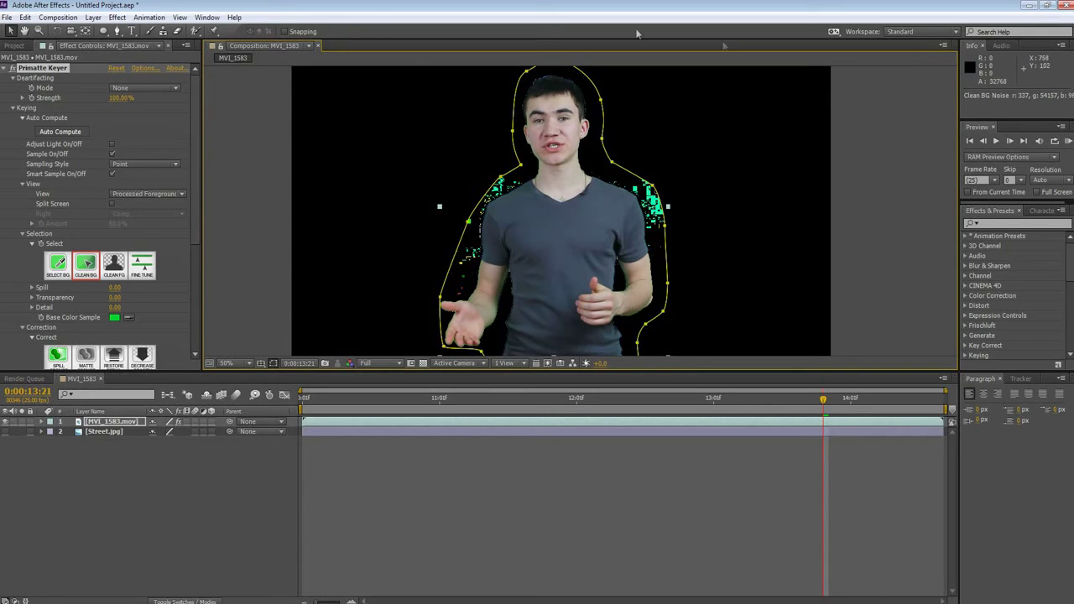
Step: Set Primatte's View to Comp and turn on the Street.jpg layer behind the presenter
{"action": "left_click", "coordinate": [133, 165]}
{"action": "left_click", "coordinate": [1, 191]}
{"action": "left_click", "coordinate": [127, 193]}
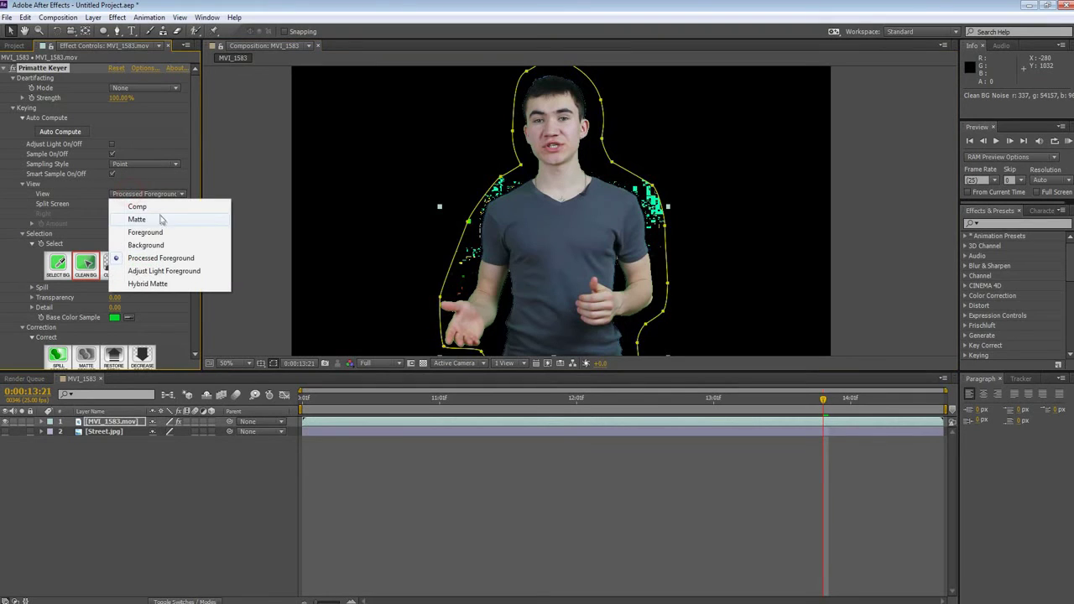
{"action": "left_click", "coordinate": [151, 208]}
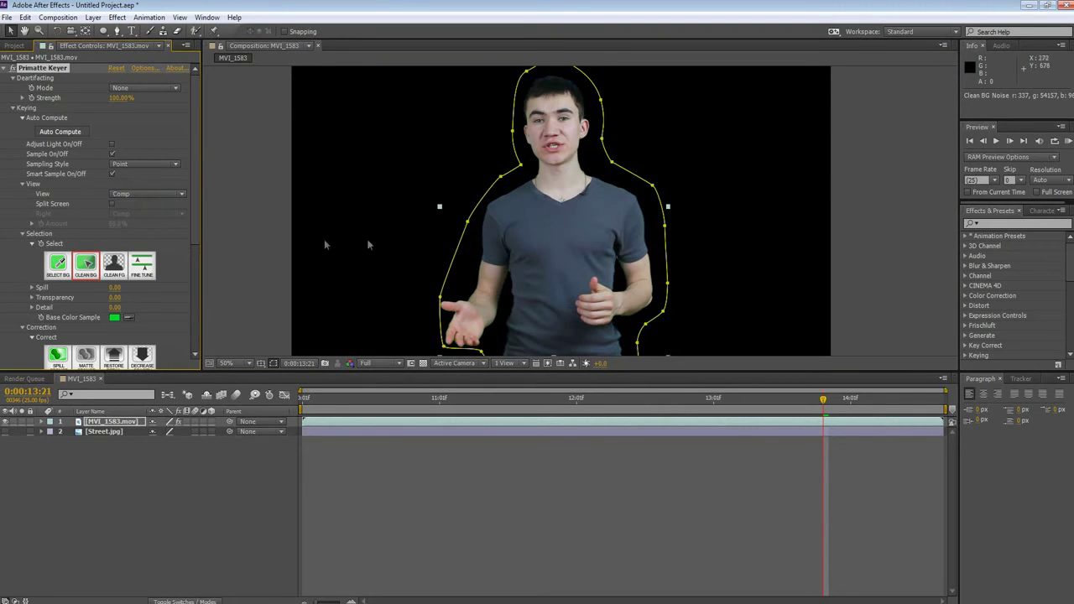
{"action": "left_click", "coordinate": [5, 432]}
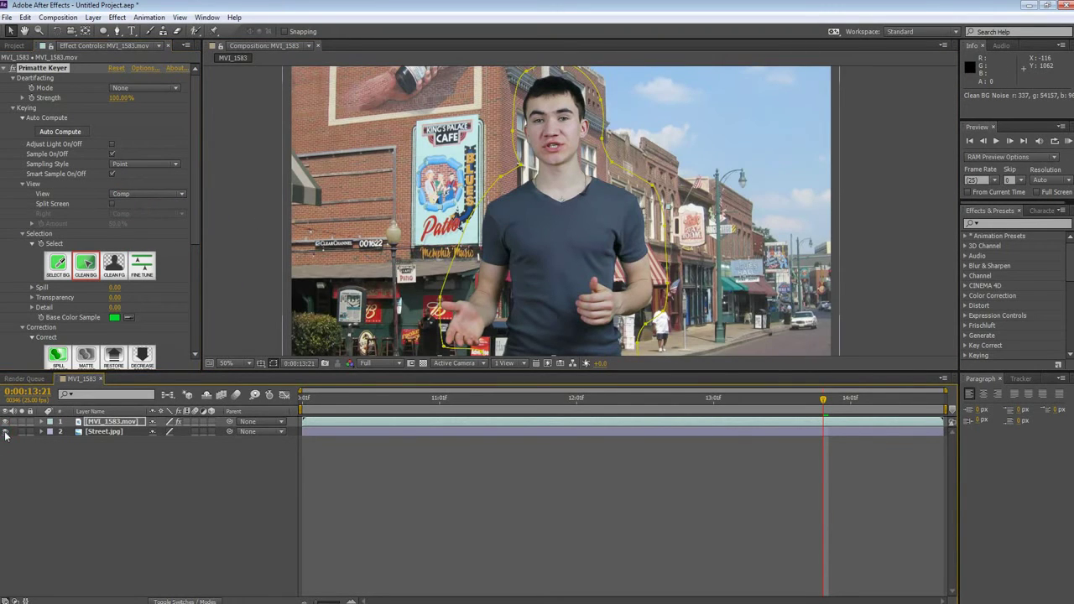
Step: Scrub the timeline around 13:07 and render a preview of the composite
{"action": "left_click", "coordinate": [745, 399]}
{"action": "left_click_drag", "start_coordinate": [745, 399], "coordinate": [827, 412]}
{"action": "key", "text": "ctrl+5"}
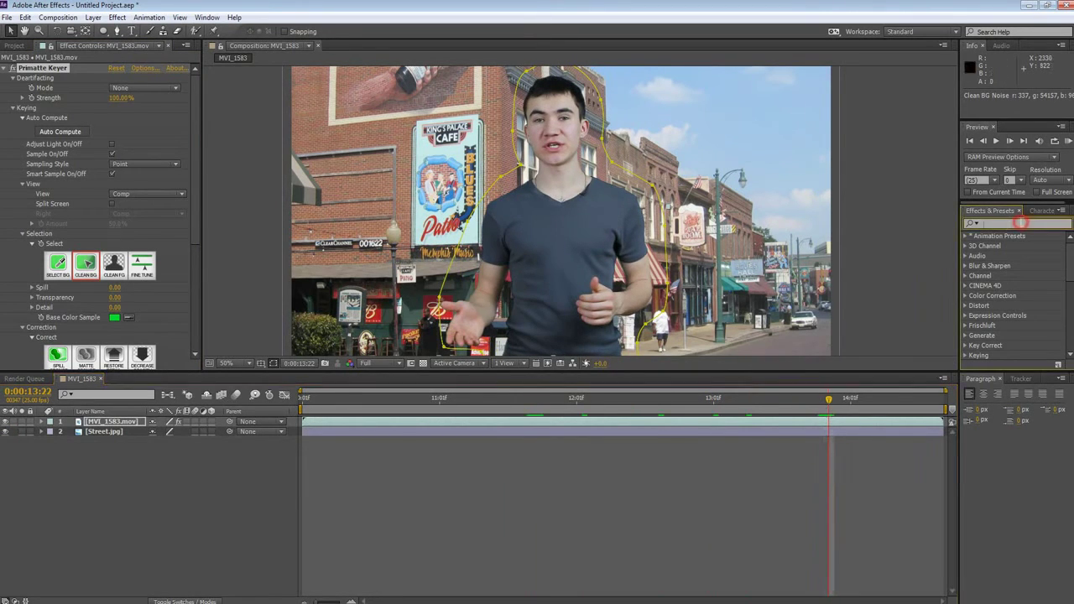
Step: Hide Street.jpg and adjust Spill Killer tolerance while zoomed on the neck and shoulder
{"action": "scroll", "coordinate": [197, 154], "scroll_direction": "down", "scroll_amount": 5}
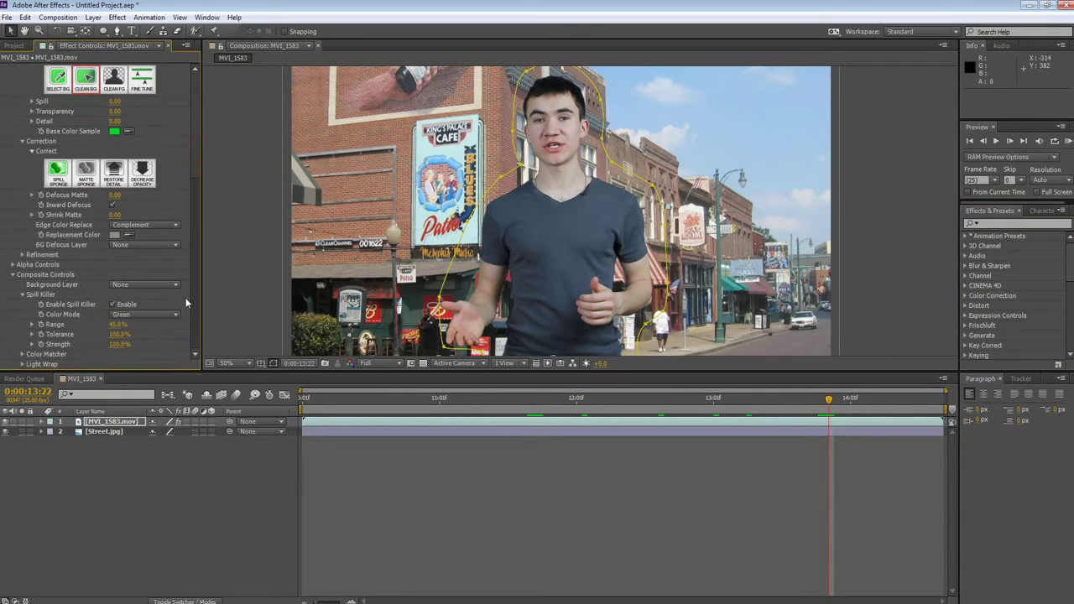
{"action": "left_click", "coordinate": [5, 431]}
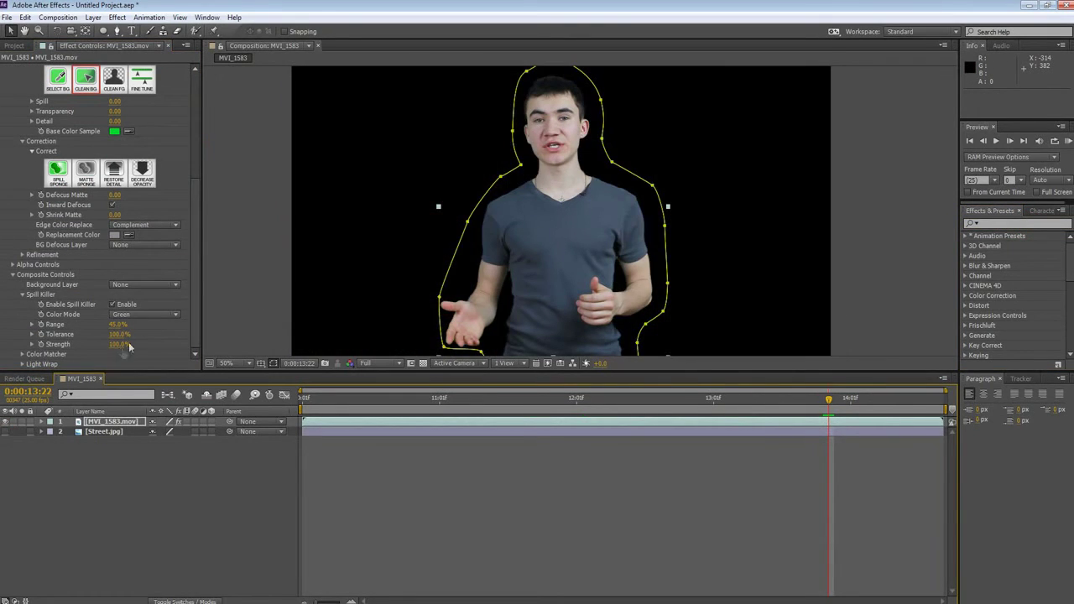
{"action": "left_click_drag", "start_coordinate": [118, 335], "coordinate": [136, 335]}
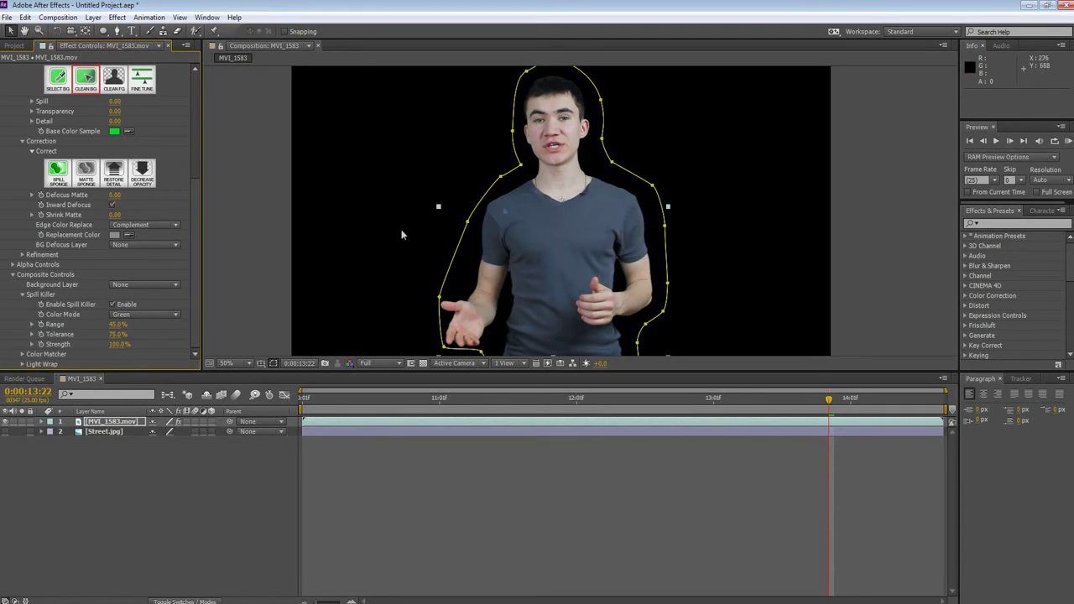
{"action": "key", "text": "period"}
{"action": "key", "text": "period"}
{"action": "key", "text": "period"}
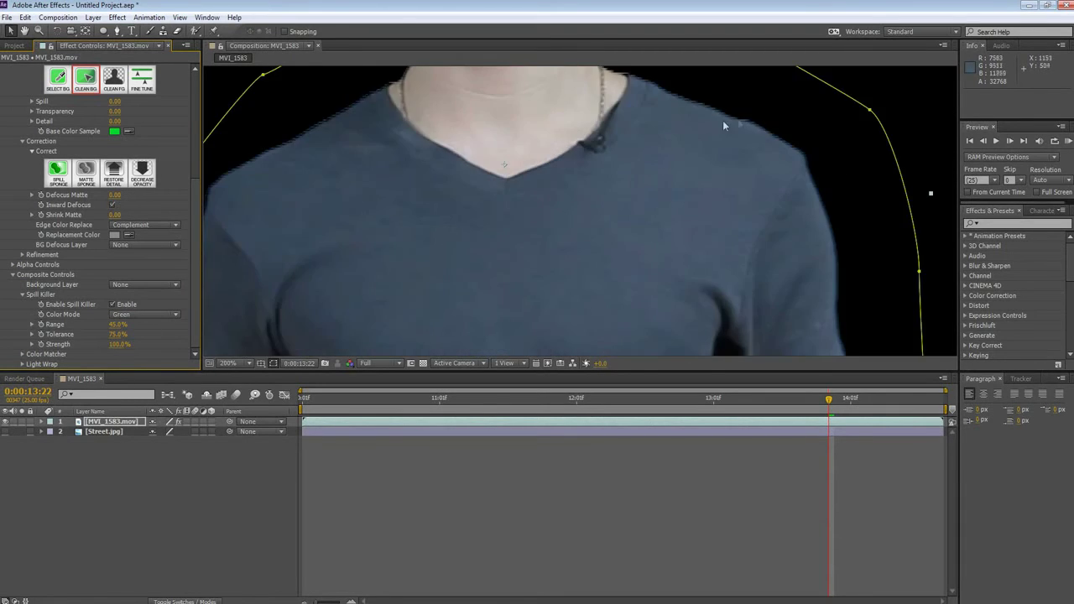
{"action": "left_click_drag", "start_coordinate": [379, 277], "coordinate": [273, 352]}
{"action": "left_click_drag", "start_coordinate": [121, 334], "coordinate": [117, 335]}
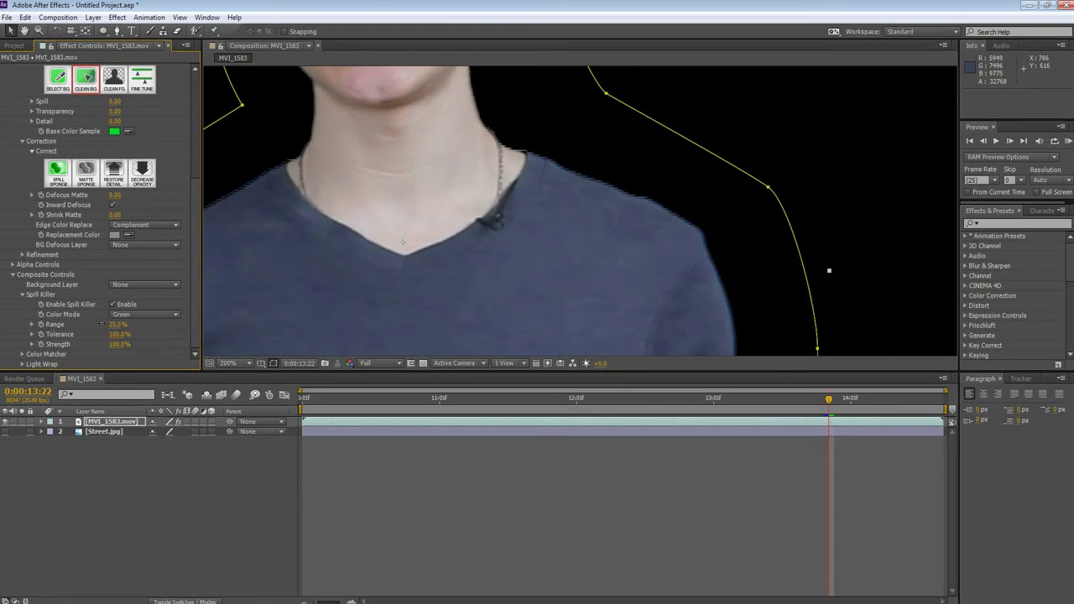
Step: Try a higher Spill Killer range, undo back to 45%, and show Street.jpg again
{"action": "left_click_drag", "start_coordinate": [118, 324], "coordinate": [126, 324]}
{"action": "key", "text": "ctrl+z"}
{"action": "key", "text": "comma"}
{"action": "key", "text": "comma"}
{"action": "key", "text": "comma"}
{"action": "key", "text": "period"}
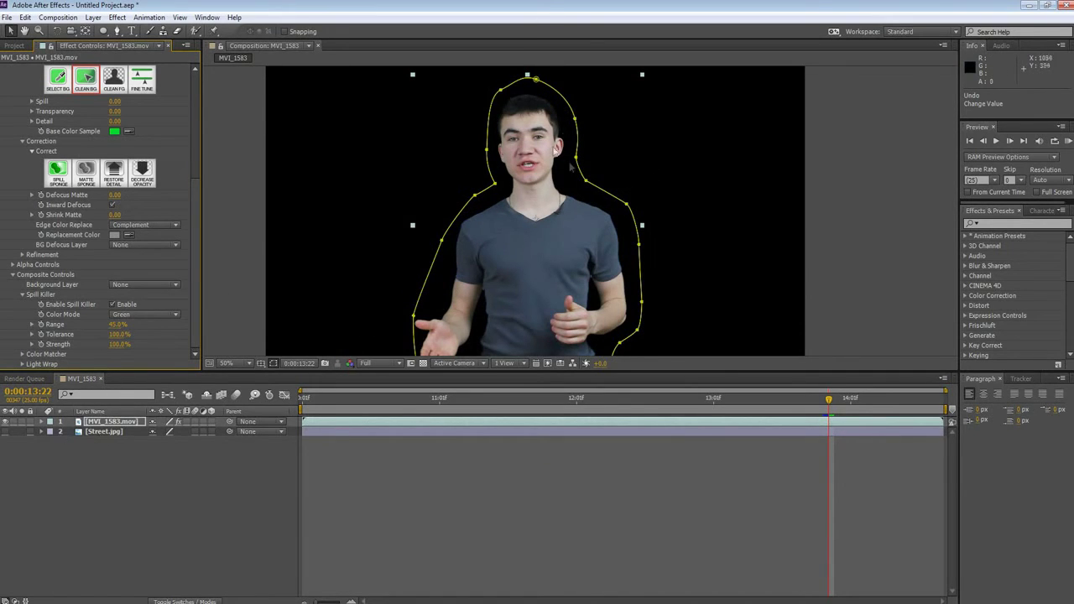
{"action": "left_click", "coordinate": [5, 432]}
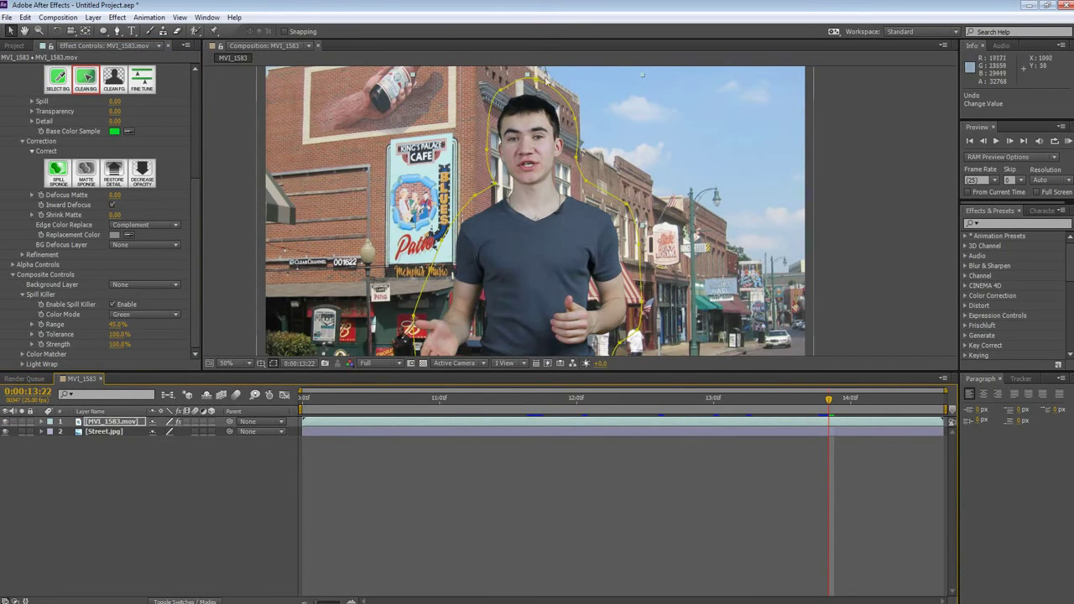
Step: Zoom in on the presenter's head to inspect the hair edge over the street photo
{"action": "key", "text": "h"}
{"action": "scroll", "coordinate": [469, 127], "scroll_direction": "up", "scroll_amount": 4}
{"action": "scroll", "coordinate": [499, 274], "scroll_direction": "up", "scroll_amount": 2}
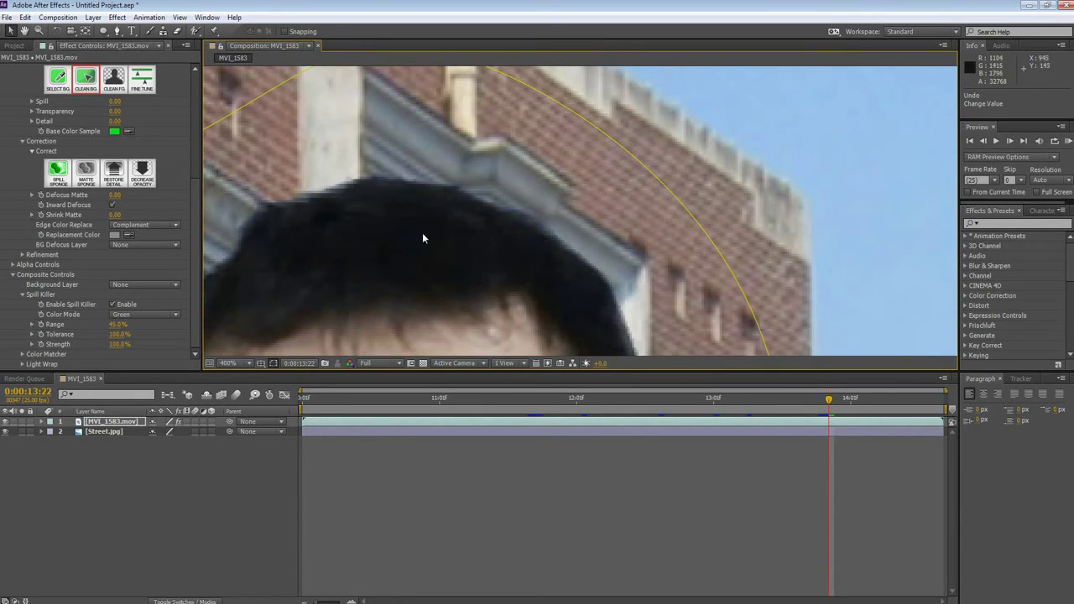
{"action": "scroll", "coordinate": [472, 243], "scroll_direction": "down", "scroll_amount": 1}
{"action": "scroll", "coordinate": [537, 235], "scroll_direction": "down", "scroll_amount": 3}
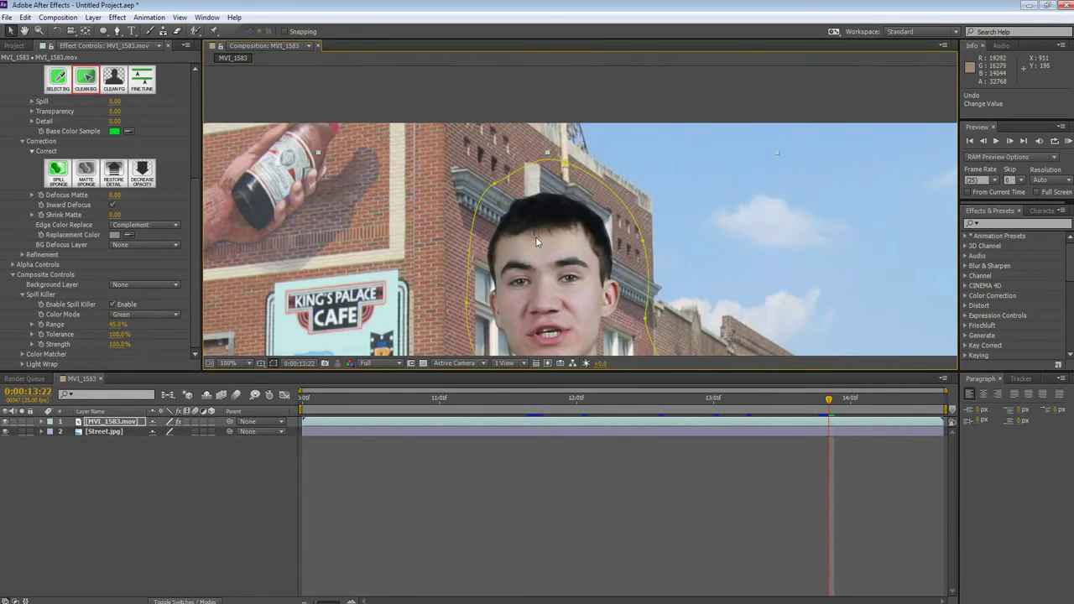
{"action": "left_click_drag", "start_coordinate": [535, 236], "coordinate": [514, 183]}
{"action": "scroll", "coordinate": [587, 181], "scroll_direction": "down", "scroll_amount": 1}
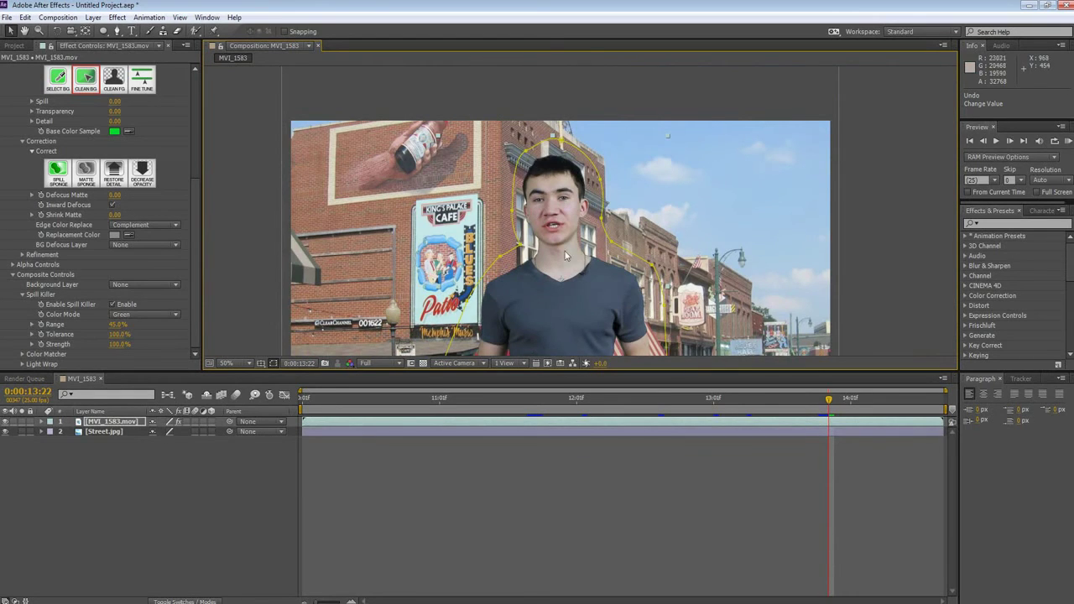
{"action": "scroll", "coordinate": [564, 254], "scroll_direction": "down", "scroll_amount": 1}
{"action": "scroll", "coordinate": [567, 271], "scroll_direction": "up", "scroll_amount": 1}
{"action": "left_click_drag", "start_coordinate": [570, 277], "coordinate": [537, 223]}
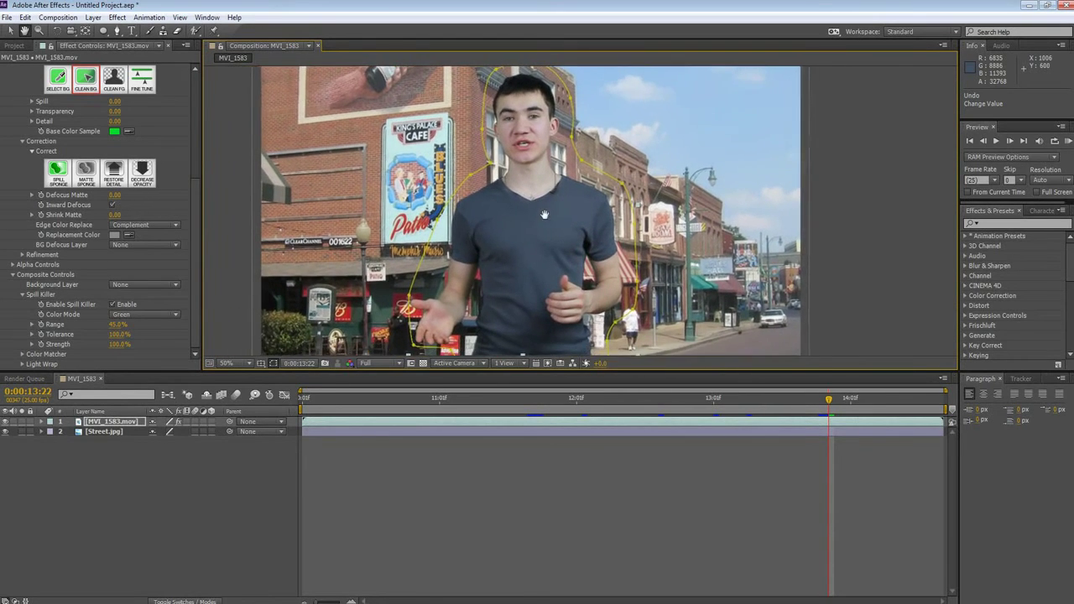
{"action": "key", "text": "v"}
Step: Deselect the presenter layer and collapse the Primatte Keyer settings
{"action": "left_click", "coordinate": [89, 475]}
{"action": "left_click", "coordinate": [105, 430]}
{"action": "left_click_drag", "start_coordinate": [192, 194], "coordinate": [170, 74]}
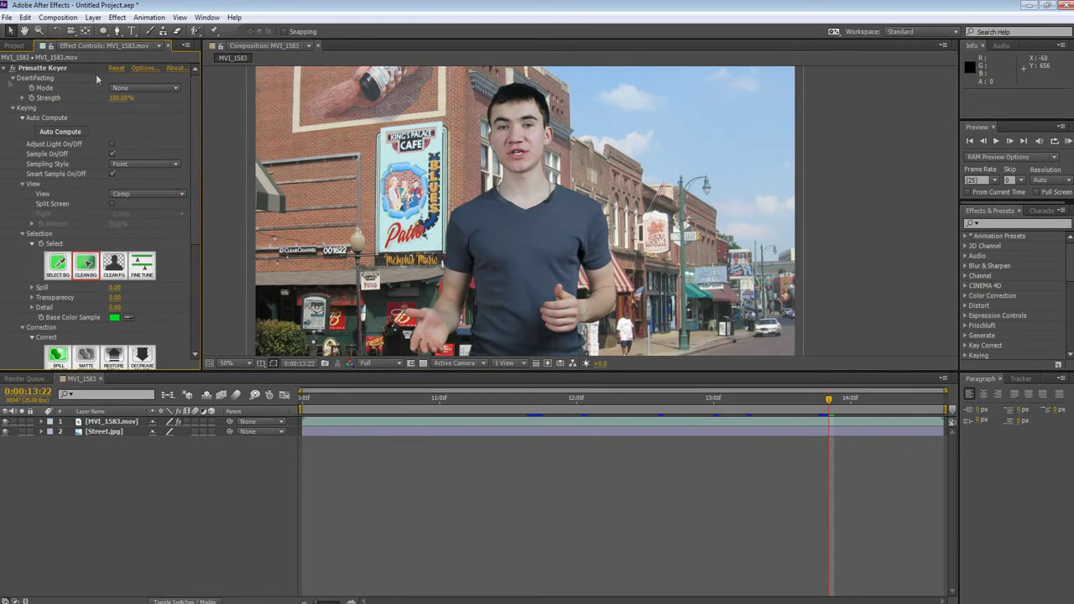
{"action": "left_click", "coordinate": [4, 68]}
{"action": "left_click", "coordinate": [996, 222]}
Step: Apply Fast Blur to MVI_1583.mov with Blurriness set to 1.0
{"action": "type", "text": "fast"}
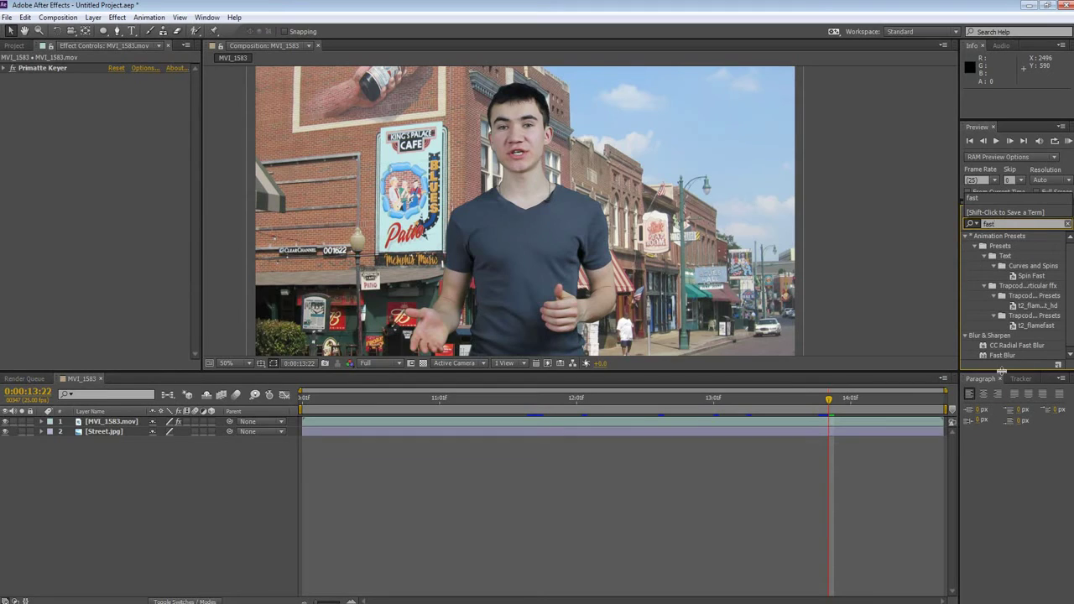
{"action": "left_click", "coordinate": [1003, 355]}
{"action": "left_click_drag", "start_coordinate": [231, 411], "coordinate": [126, 422]}
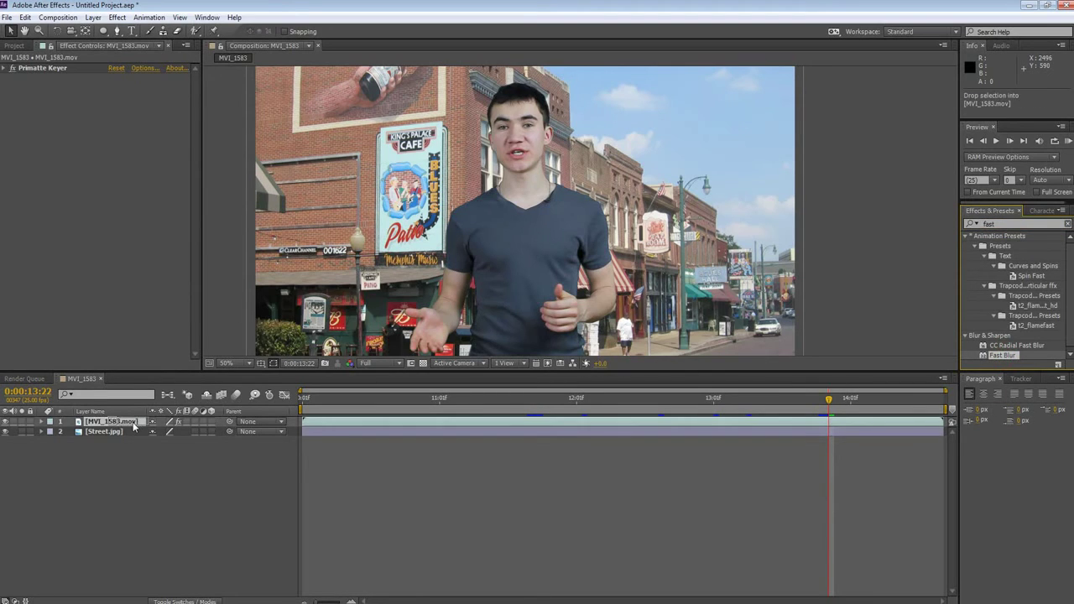
{"action": "left_click", "coordinate": [112, 88]}
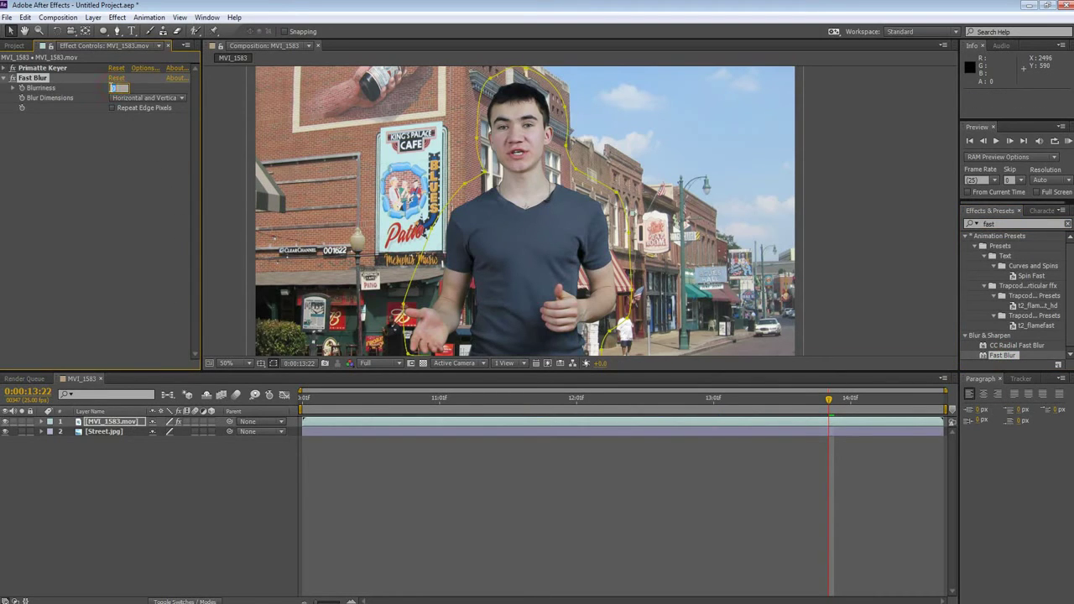
{"action": "key", "text": "Return"}
{"action": "scroll", "coordinate": [607, 180], "scroll_direction": "up", "scroll_amount": 2}
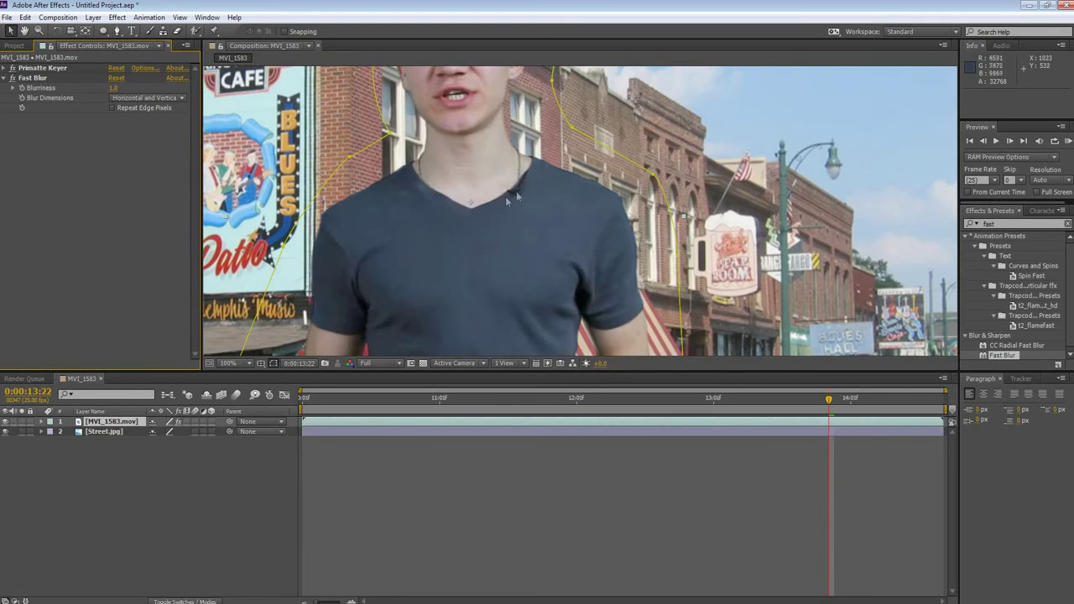
{"action": "scroll", "coordinate": [607, 179], "scroll_direction": "up", "scroll_amount": 2}
{"action": "scroll", "coordinate": [540, 130], "scroll_direction": "down", "scroll_amount": 2}
{"action": "scroll", "coordinate": [530, 152], "scroll_direction": "down", "scroll_amount": 2}
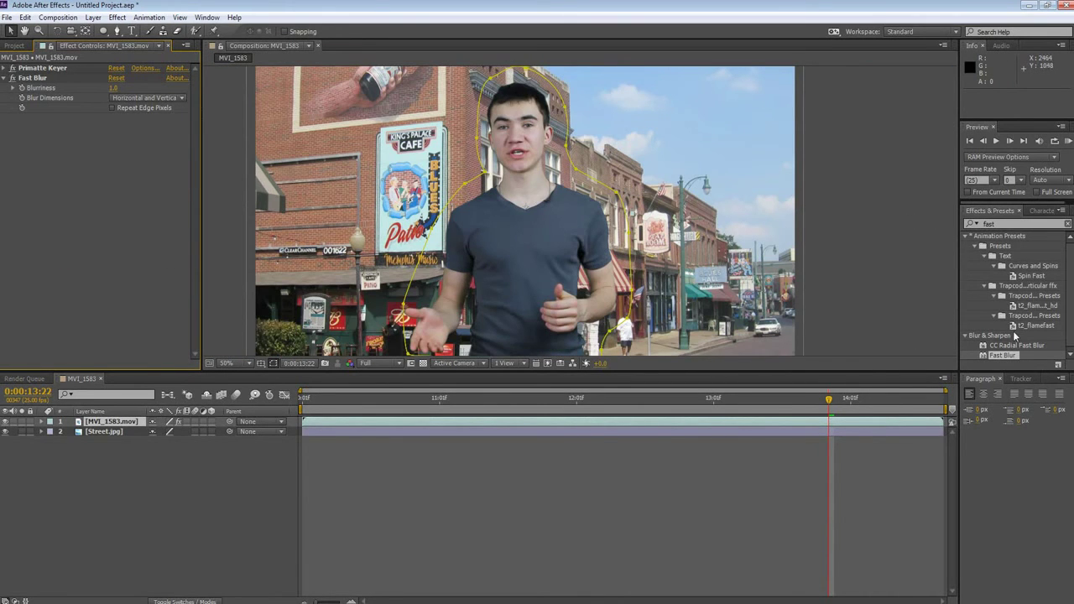
Step: Search Effects & Presets for 'curves'
{"action": "left_click", "coordinate": [1015, 223]}
{"action": "type", "text": "vur"}
{"action": "key", "text": "BackSpace"}
{"action": "key", "text": "BackSpace"}
{"action": "key", "text": "BackSpace"}
{"action": "type", "text": "curves"}
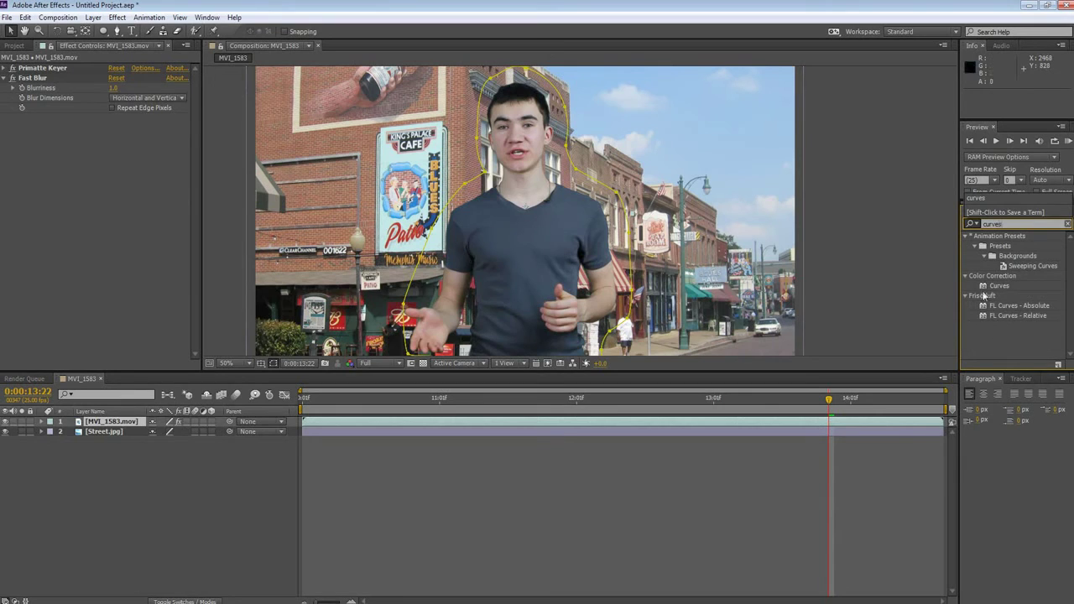
Step: Add Curves below Fast Blur, test a couple of curve points, then search for 'levels'
{"action": "left_click_drag", "start_coordinate": [999, 286], "coordinate": [126, 251]}
{"action": "left_click_drag", "start_coordinate": [97, 173], "coordinate": [96, 170]}
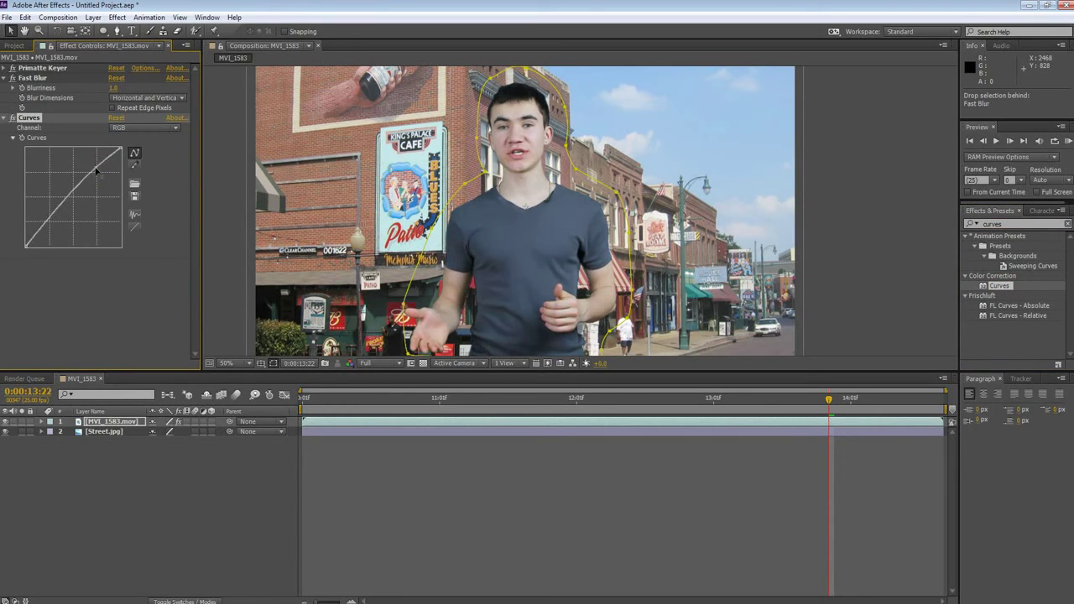
{"action": "left_click_drag", "start_coordinate": [96, 170], "coordinate": [102, 170]}
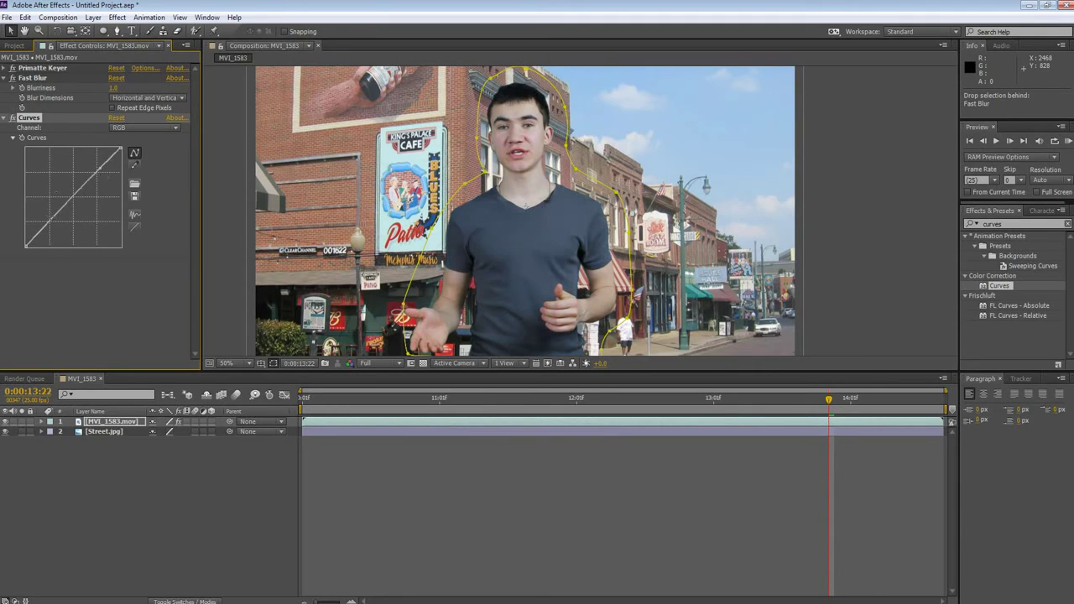
{"action": "left_click_drag", "start_coordinate": [52, 214], "coordinate": [56, 217]}
{"action": "left_click", "coordinate": [1015, 224]}
{"action": "type", "text": "le"}
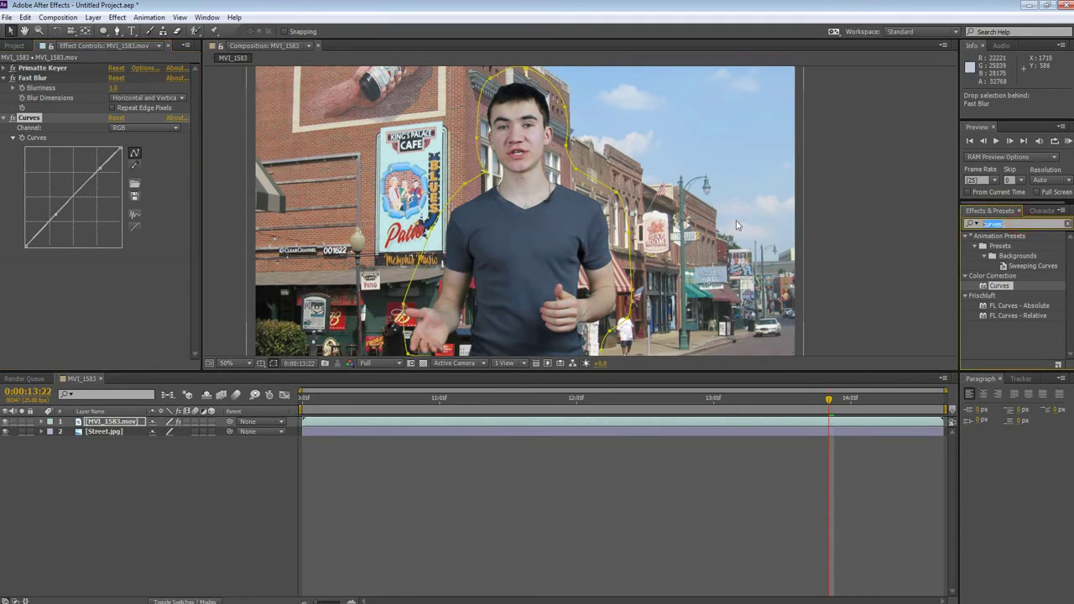
{"action": "type", "text": "vels"}
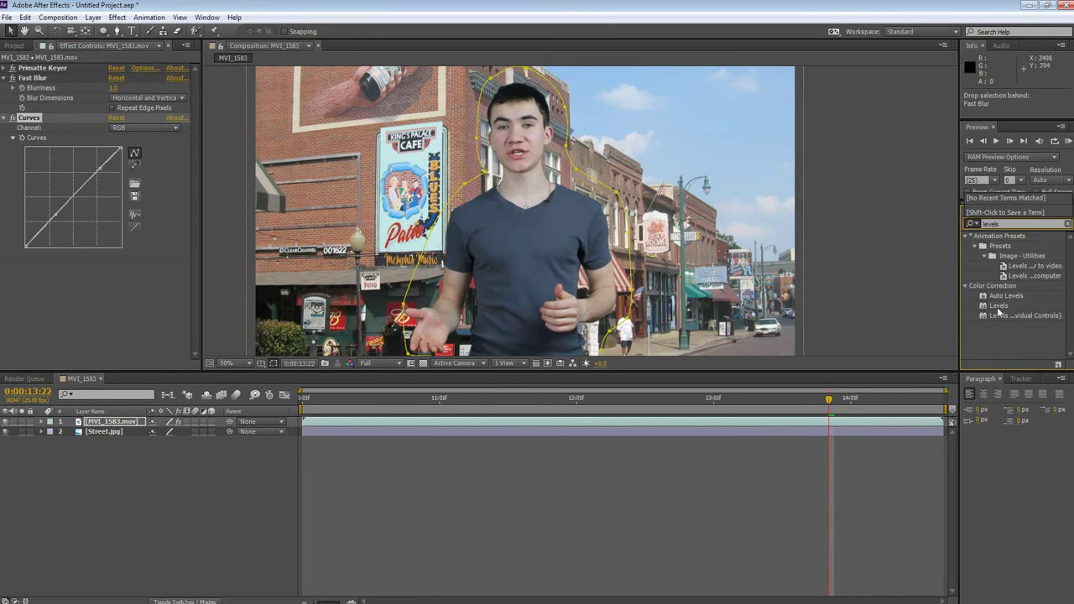
Step: Add Levels below Curves with input range 1542–30455 and output 2313–30712, then search effects for 'color b'
{"action": "left_click", "coordinate": [999, 306]}
{"action": "left_click_drag", "start_coordinate": [1001, 308], "coordinate": [114, 302]}
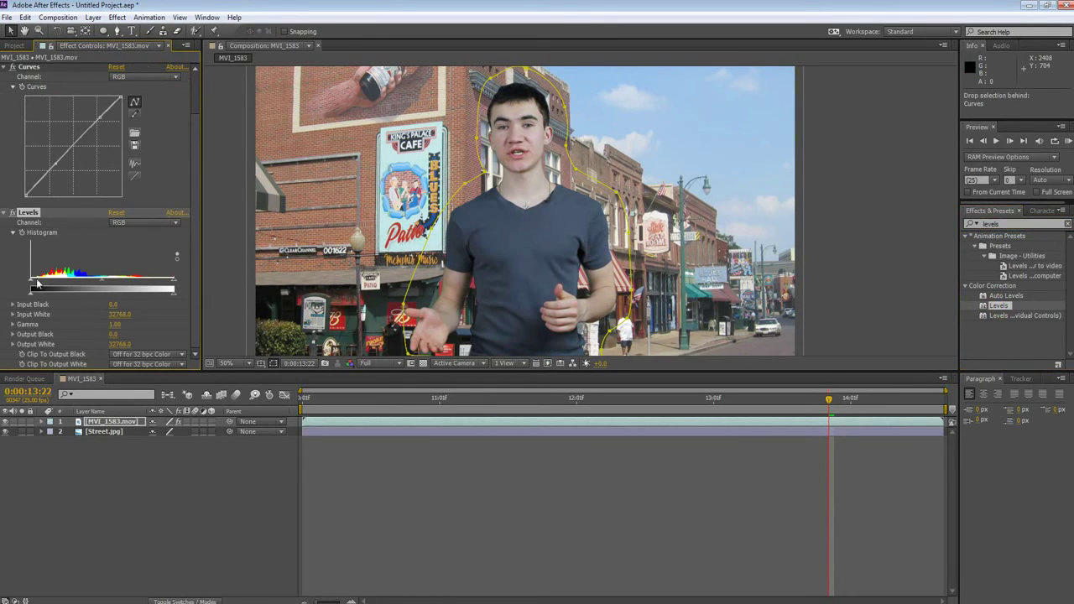
{"action": "left_click_drag", "start_coordinate": [32, 282], "coordinate": [39, 293]}
{"action": "left_click_drag", "start_coordinate": [174, 295], "coordinate": [168, 297]}
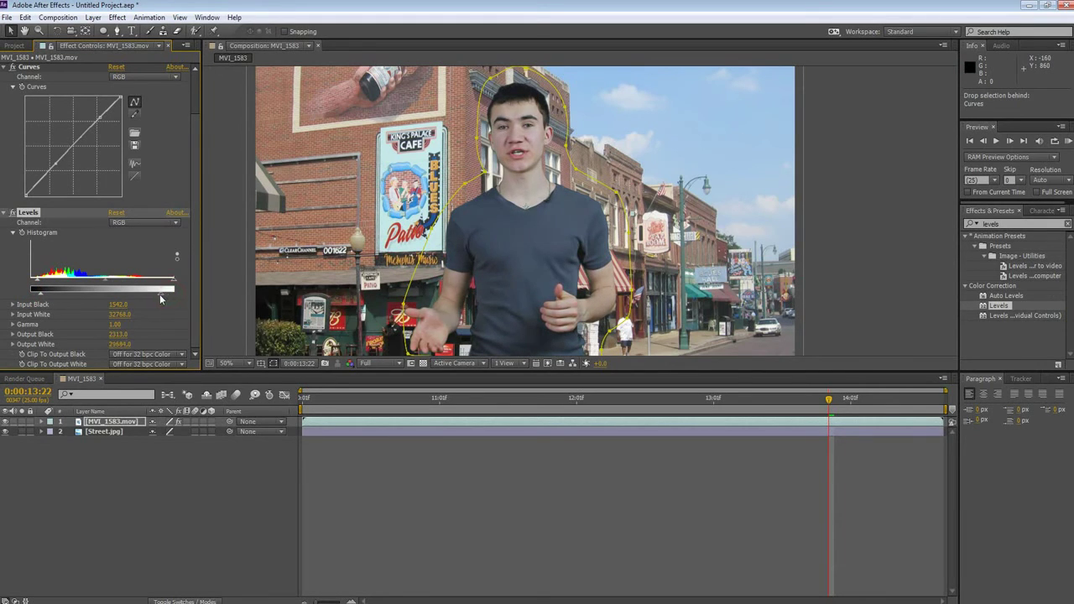
{"action": "left_click_drag", "start_coordinate": [174, 279], "coordinate": [168, 282]}
{"action": "left_click", "coordinate": [1015, 224]}
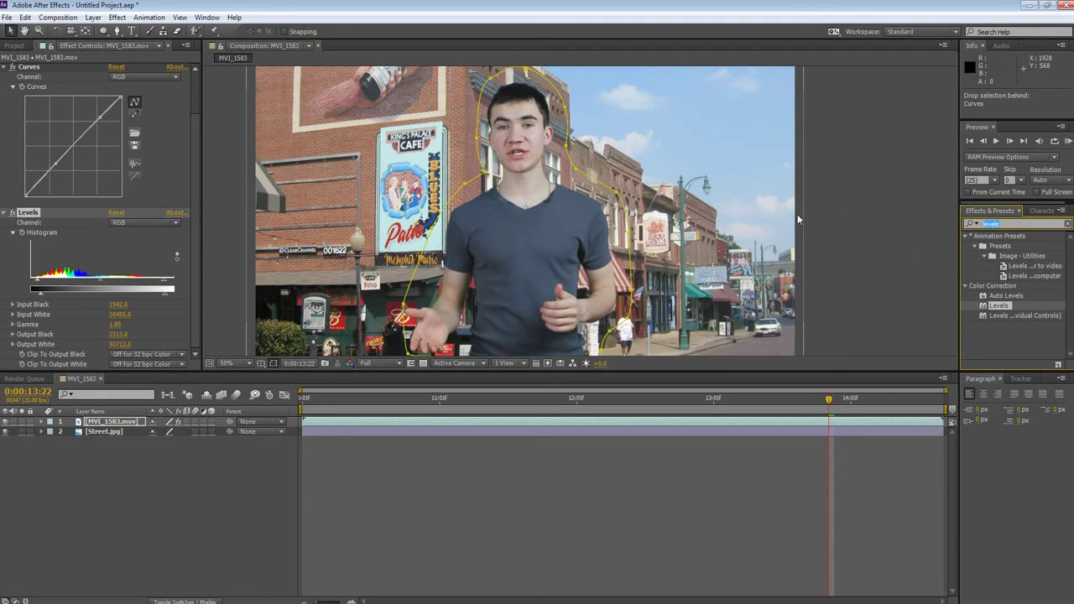
{"action": "type", "text": "color b"}
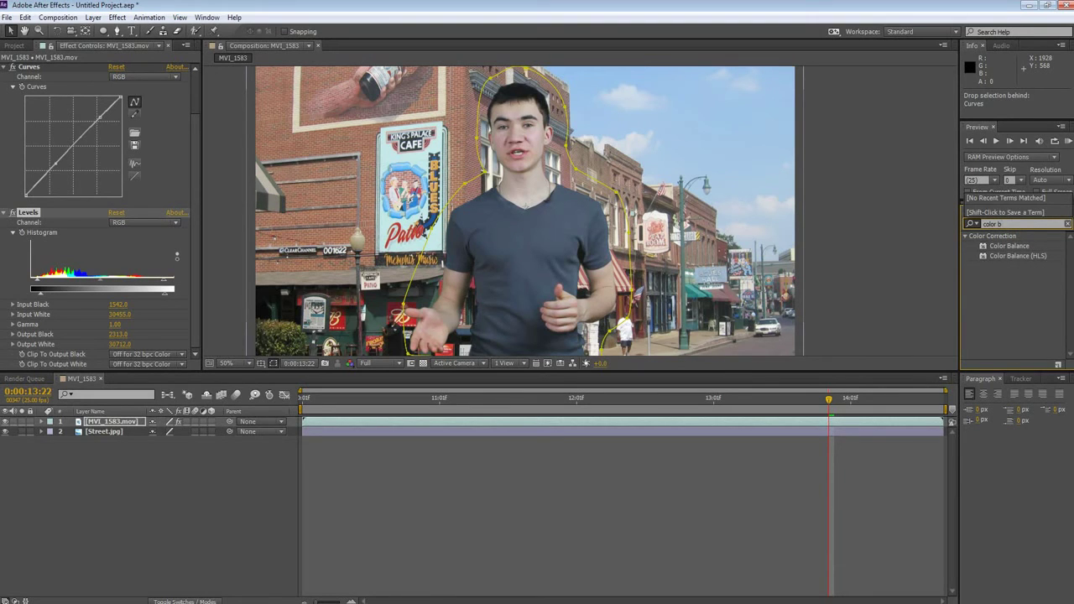
Step: Apply Color Balance to the presenter, undo it, and search effects for 'color'
{"action": "left_click_drag", "start_coordinate": [1009, 246], "coordinate": [126, 304]}
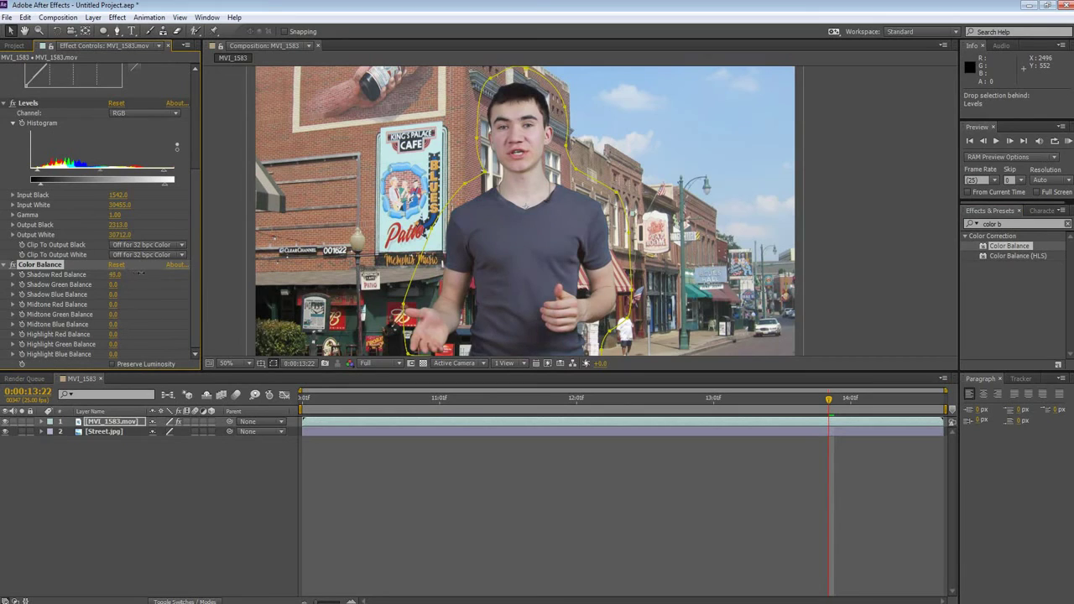
{"action": "key", "text": "ctrl+z"}
{"action": "left_click", "coordinate": [1016, 224]}
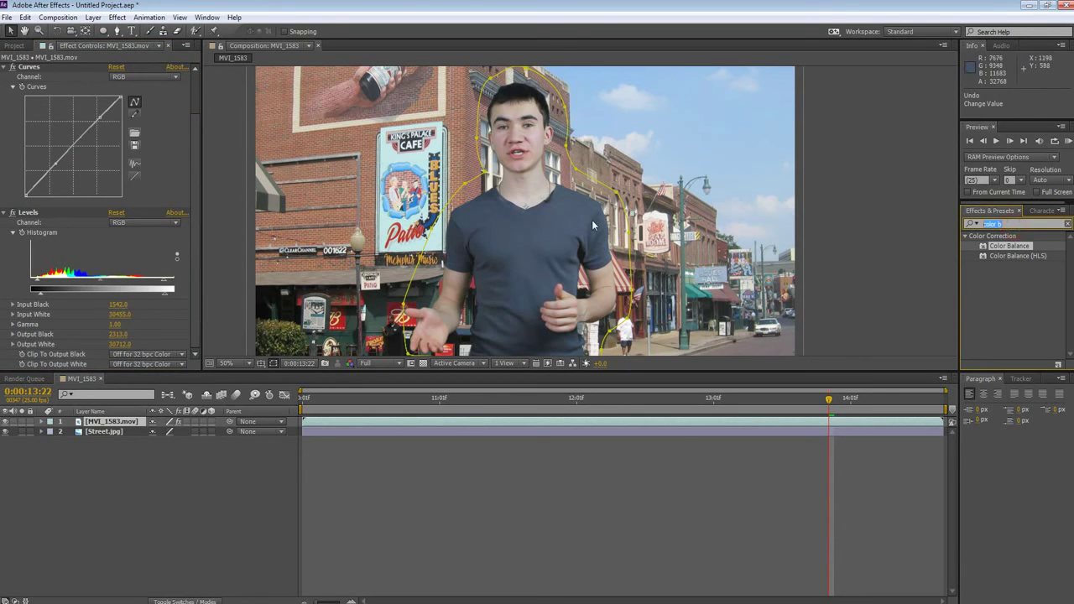
{"action": "type", "text": "colo"}
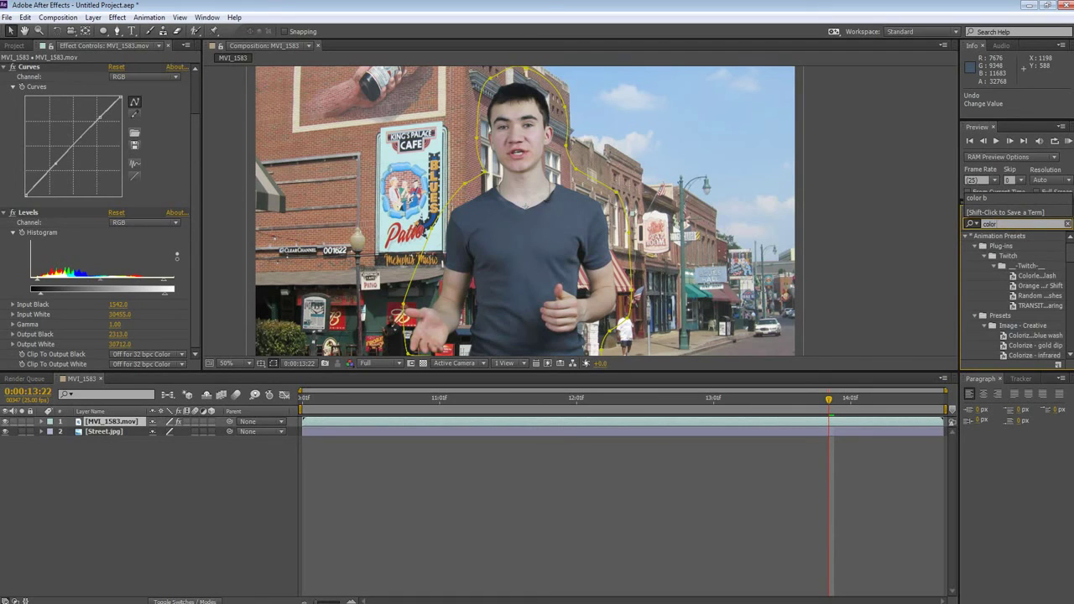
{"action": "type", "text": "r"}
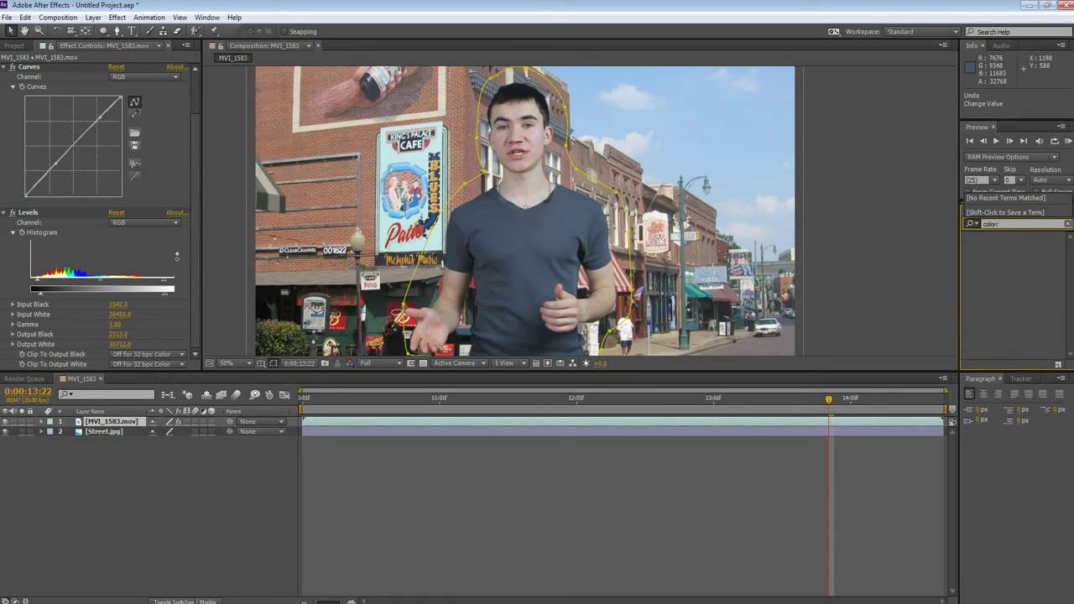
{"action": "key", "text": "BackSpace"}
Step: Browse the colour effect results and apply Colorista II to the presenter after Levels
{"action": "scroll", "coordinate": [1029, 321], "scroll_direction": "down", "scroll_amount": 3}
{"action": "scroll", "coordinate": [1029, 321], "scroll_direction": "down", "scroll_amount": 3}
{"action": "scroll", "coordinate": [1029, 321], "scroll_direction": "down", "scroll_amount": 3}
{"action": "scroll", "coordinate": [1028, 323], "scroll_direction": "down", "scroll_amount": 2}
{"action": "scroll", "coordinate": [1030, 326], "scroll_direction": "down", "scroll_amount": 3}
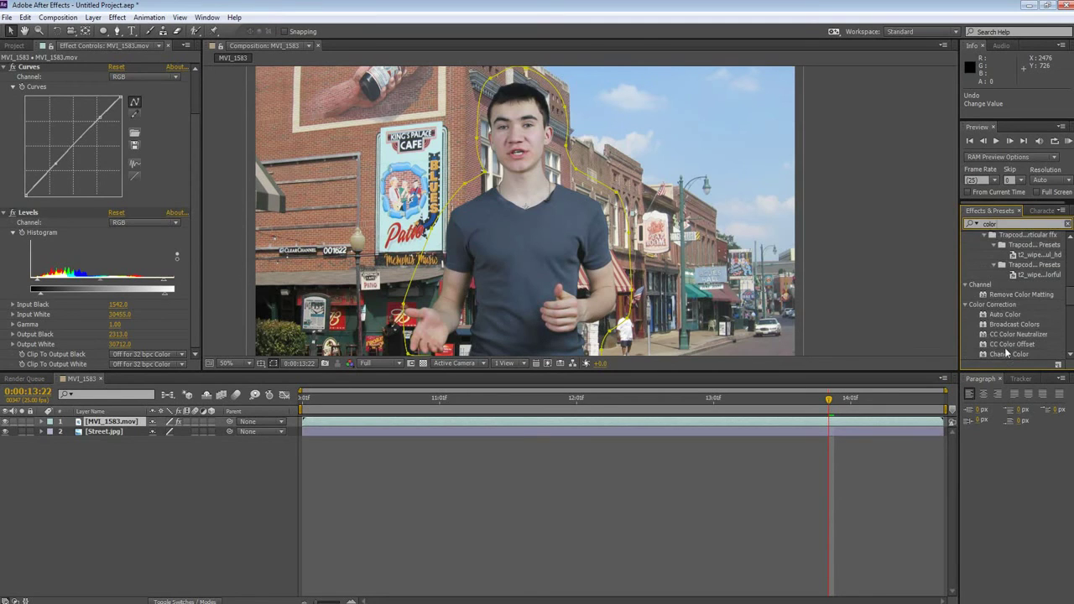
{"action": "scroll", "coordinate": [1030, 325], "scroll_direction": "down", "scroll_amount": 2}
{"action": "scroll", "coordinate": [1031, 327], "scroll_direction": "down", "scroll_amount": 3}
{"action": "scroll", "coordinate": [1035, 331], "scroll_direction": "down", "scroll_amount": 3}
{"action": "scroll", "coordinate": [1034, 332], "scroll_direction": "down", "scroll_amount": 3}
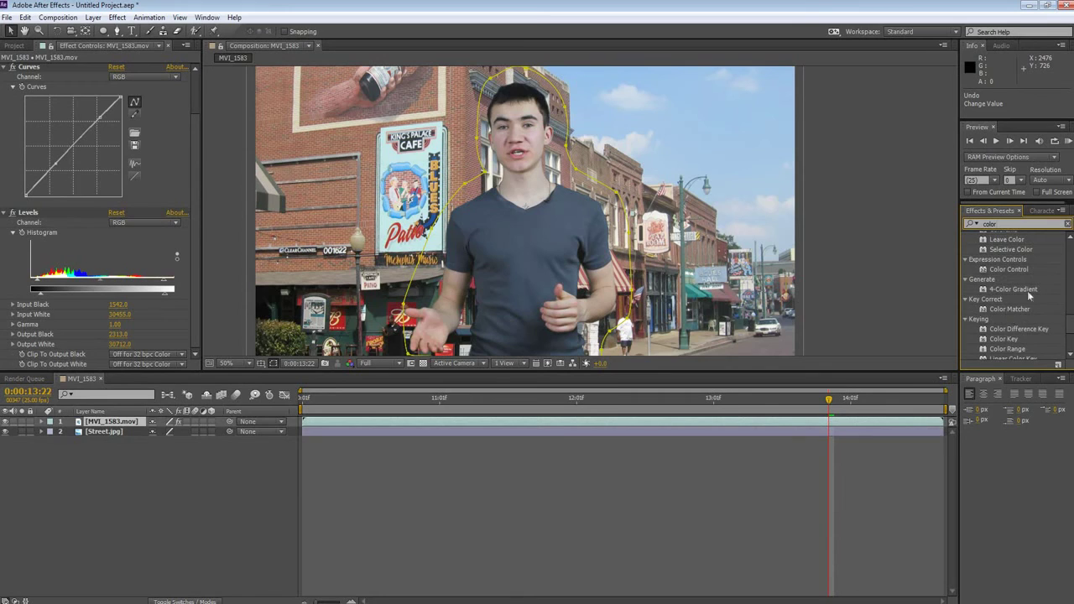
{"action": "scroll", "coordinate": [1028, 295], "scroll_direction": "down", "scroll_amount": 2}
{"action": "scroll", "coordinate": [1046, 317], "scroll_direction": "down", "scroll_amount": 2}
{"action": "left_click_drag", "start_coordinate": [1007, 326], "coordinate": [99, 301]}
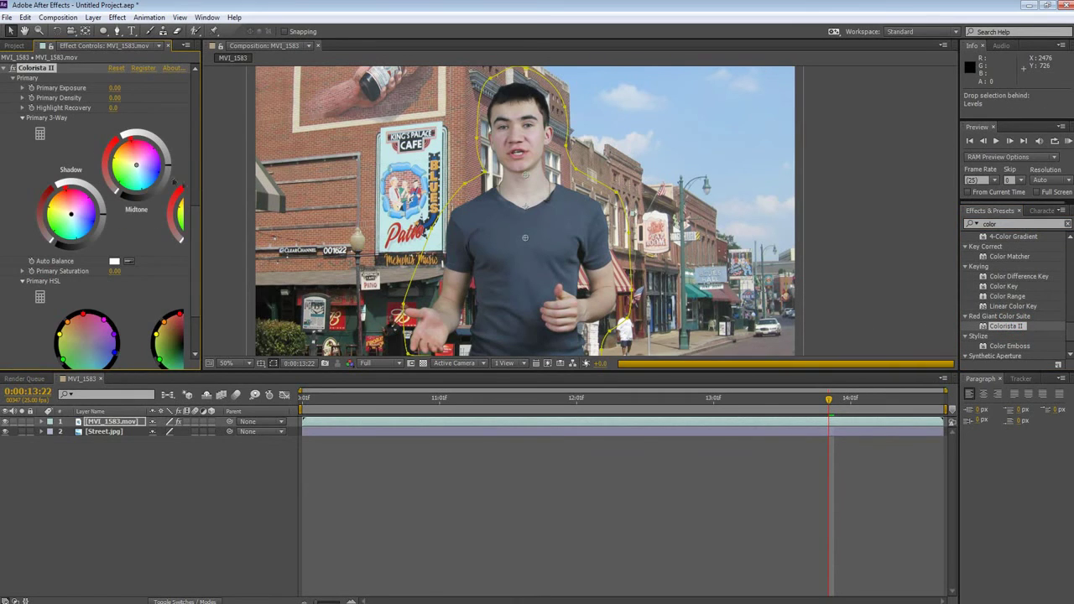
Step: Tint Colorista II's highlights slightly, shadows toward cyan and midtones toward warm orange
{"action": "left_click_drag", "start_coordinate": [202, 188], "coordinate": [269, 188]}
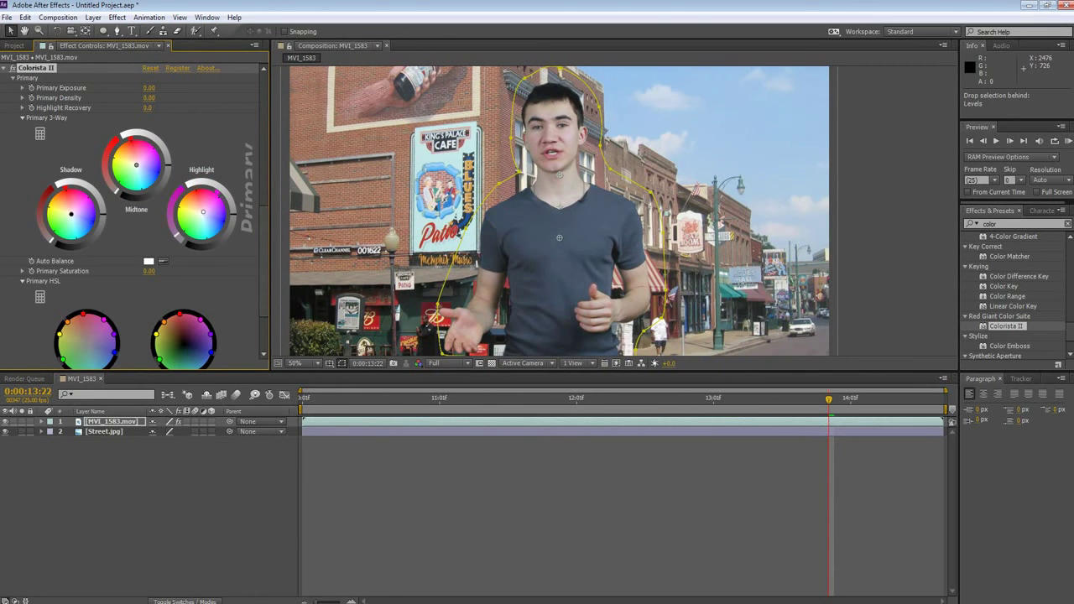
{"action": "left_click_drag", "start_coordinate": [200, 209], "coordinate": [202, 210]}
{"action": "left_click_drag", "start_coordinate": [72, 214], "coordinate": [71, 216]}
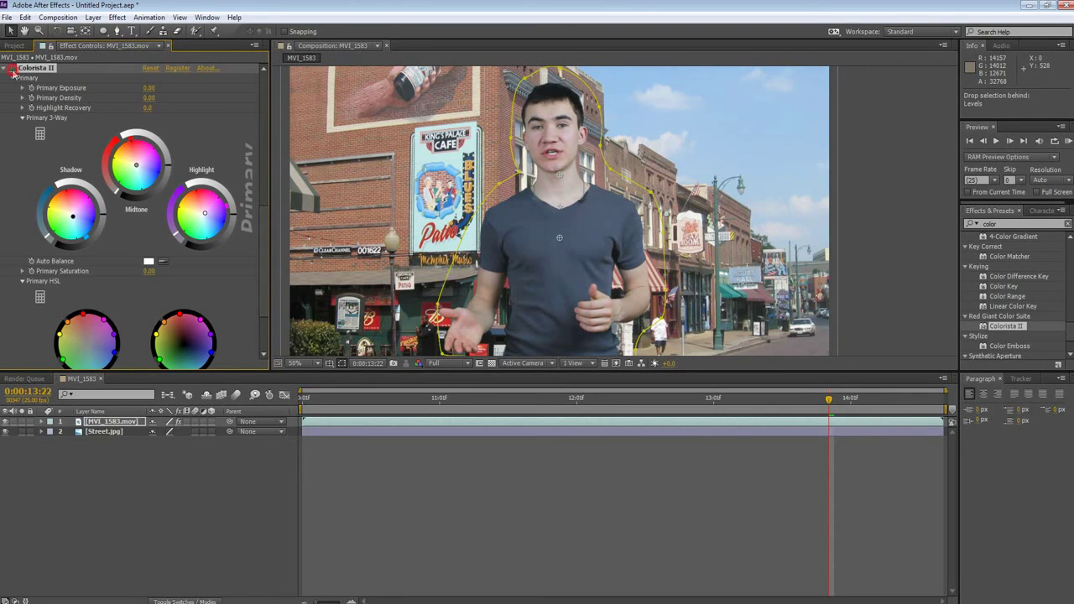
{"action": "left_click_drag", "start_coordinate": [134, 163], "coordinate": [140, 164]}
{"action": "left_click_drag", "start_coordinate": [137, 163], "coordinate": [135, 164]}
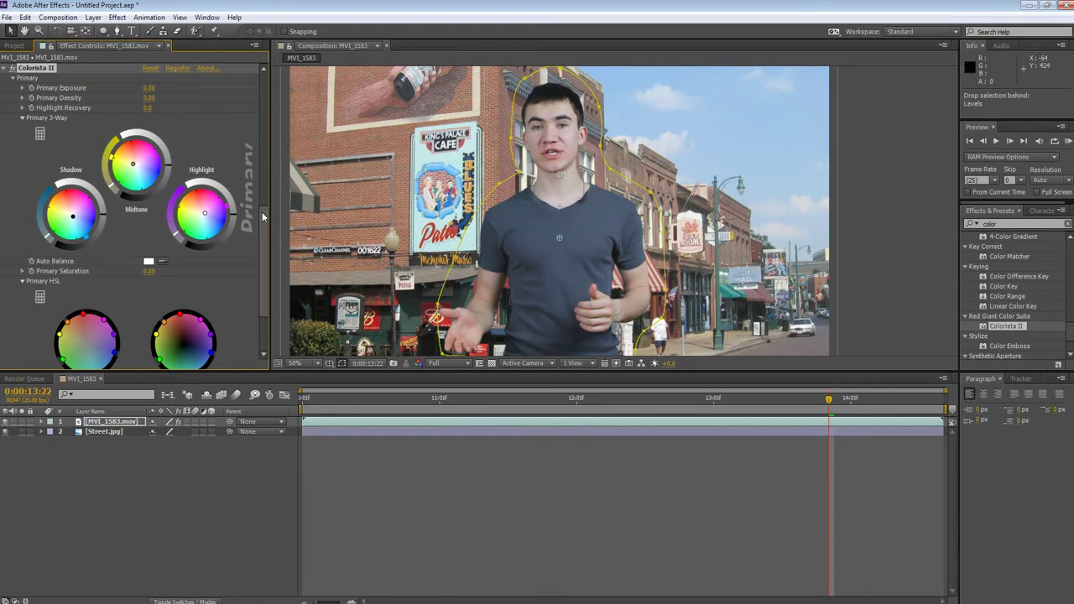
{"action": "scroll", "coordinate": [255, 185], "scroll_direction": "up", "scroll_amount": 3}
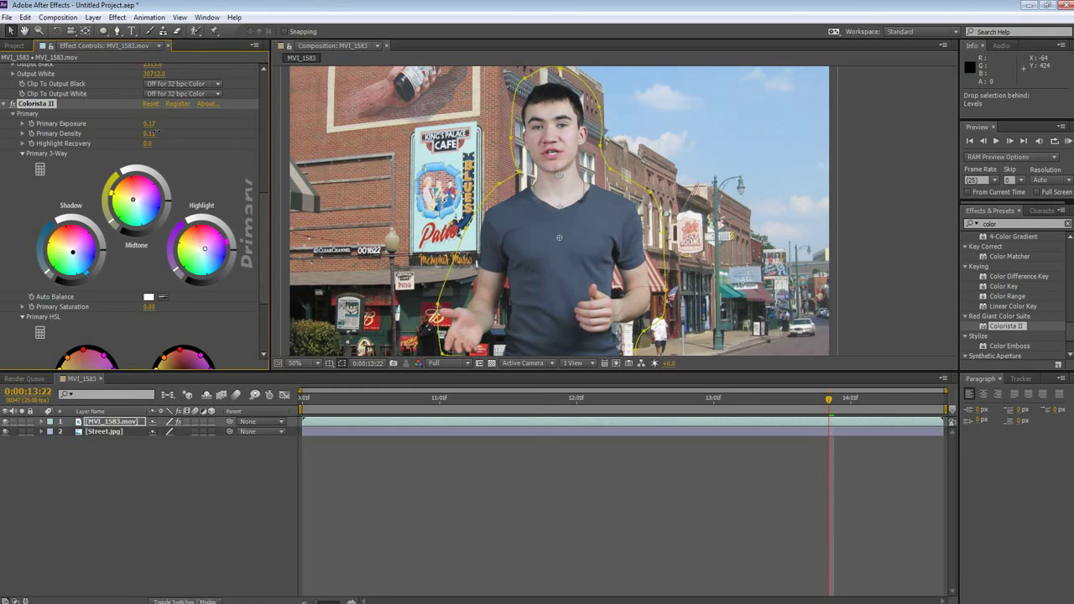
Step: Toggle Colorista II off and on to compare the graded presenter with the original
{"action": "left_click", "coordinate": [12, 104]}
{"action": "left_click", "coordinate": [11, 104]}
{"action": "left_click", "coordinate": [12, 105]}
{"action": "scroll", "coordinate": [261, 249], "scroll_direction": "down", "scroll_amount": 2}
{"action": "scroll", "coordinate": [257, 262], "scroll_direction": "down", "scroll_amount": 2}
{"action": "scroll", "coordinate": [103, 327], "scroll_direction": "up", "scroll_amount": 4}
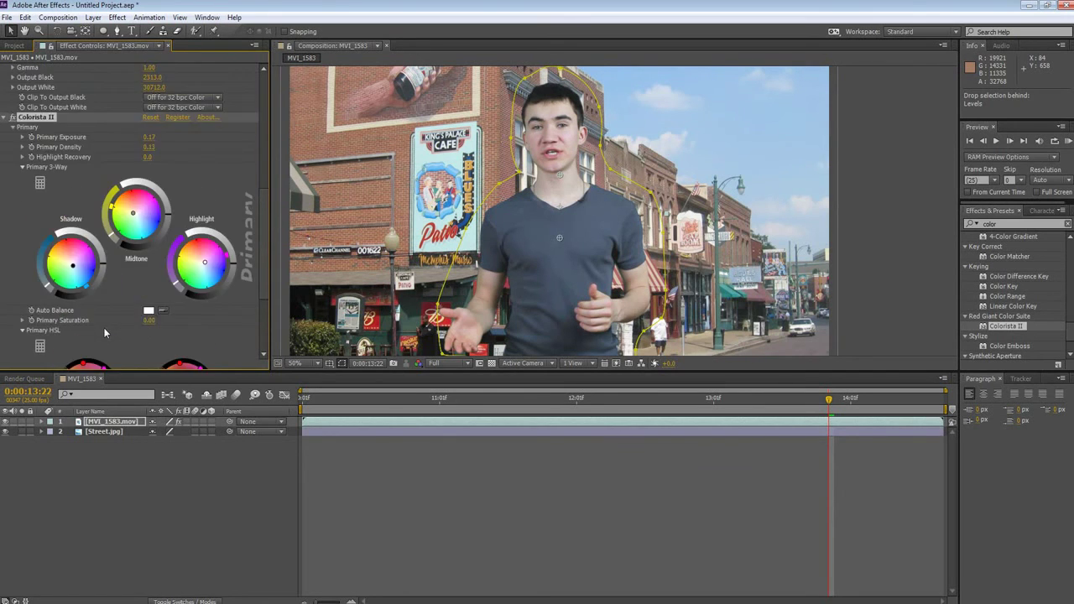
{"action": "scroll", "coordinate": [104, 327], "scroll_direction": "up", "scroll_amount": 3}
{"action": "scroll", "coordinate": [144, 244], "scroll_direction": "down", "scroll_amount": 2}
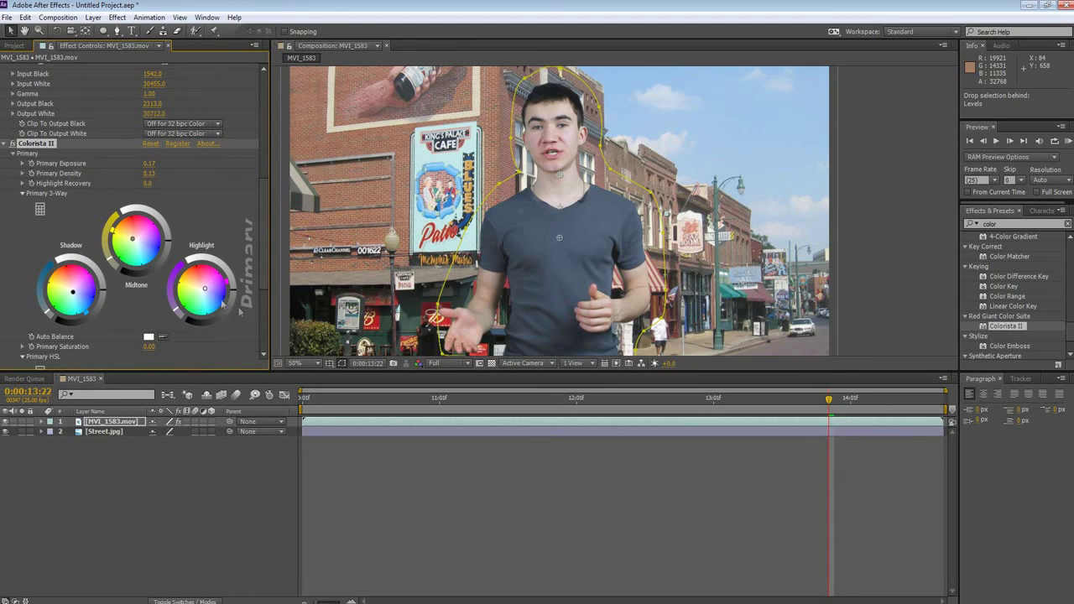
Step: Warm the highlights toward orange, leaving exposure 0.17 and density 0.13, and deselect the presenter
{"action": "left_click_drag", "start_coordinate": [202, 288], "coordinate": [199, 288]}
{"action": "key", "text": "comma"}
{"action": "key", "text": "period"}
{"action": "left_click", "coordinate": [894, 234]}
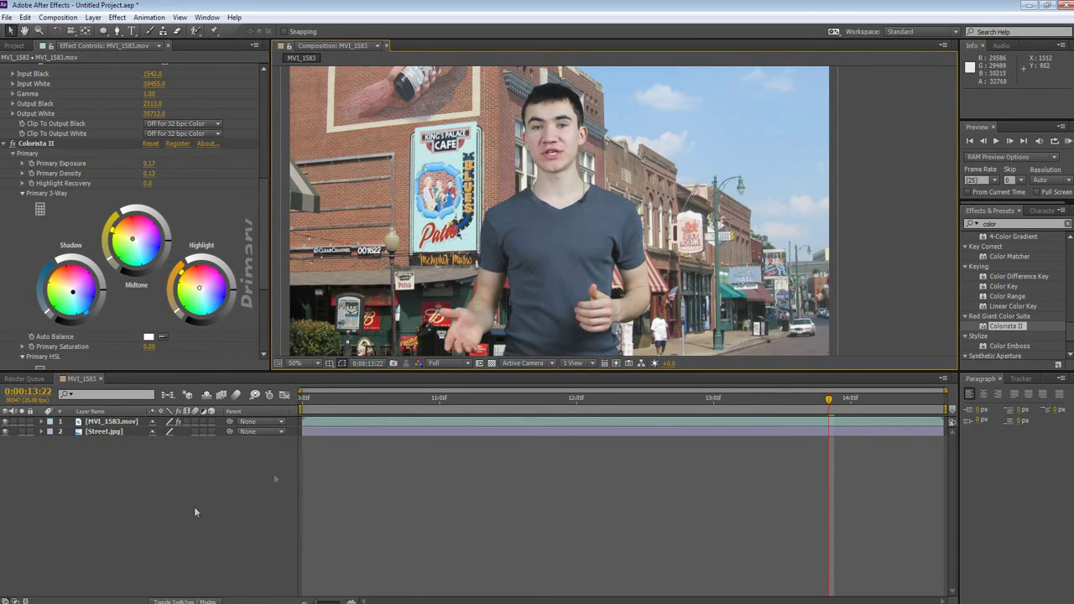
{"action": "key", "text": "ctrl+y"}
Step: Create the black solid layer and apply Optical Flares to it
{"action": "key", "text": "Return"}
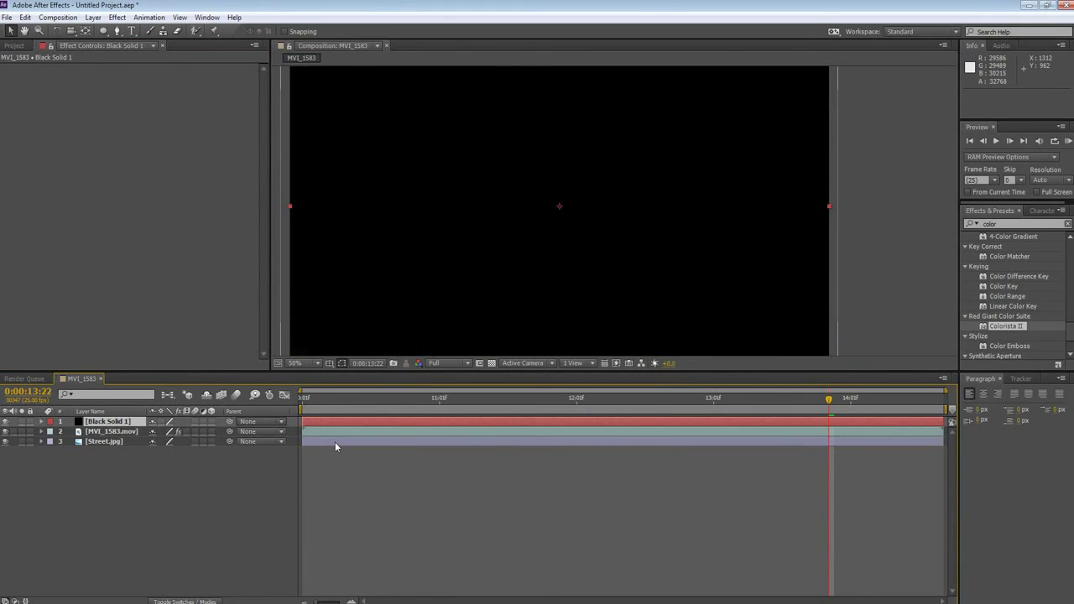
{"action": "left_click", "coordinate": [117, 17]}
{"action": "mouse_move", "coordinate": [143, 499]}
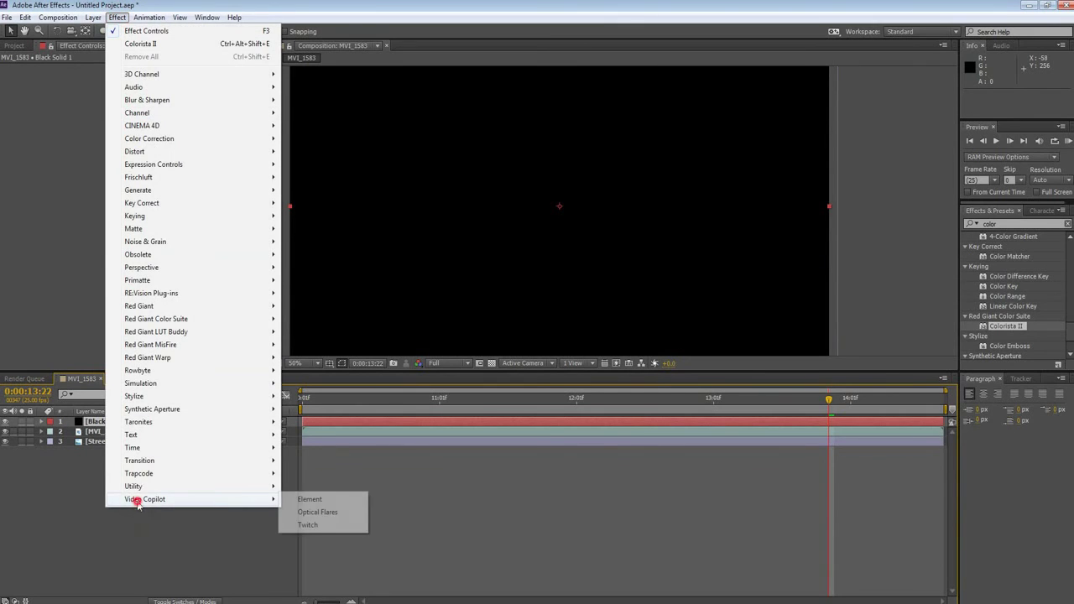
{"action": "left_click", "coordinate": [319, 511]}
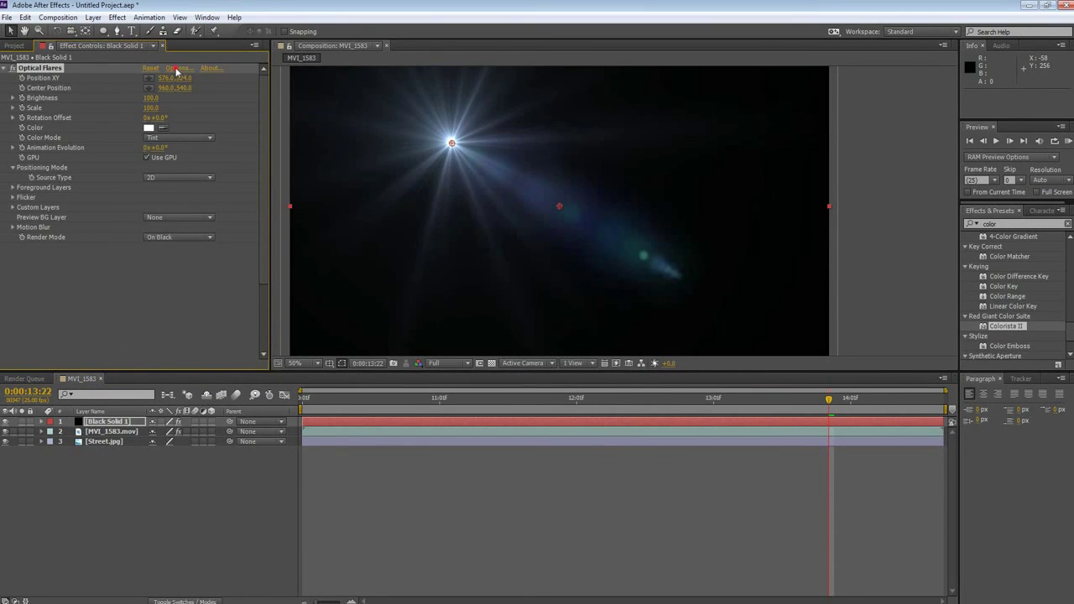
Step: Open the Optical Flares options and browse the flare presets
{"action": "left_click", "coordinate": [175, 67]}
{"action": "left_click", "coordinate": [703, 373]}
{"action": "scroll", "coordinate": [738, 454], "scroll_direction": "down", "scroll_amount": 2}
Step: Load the FDA flare from the Conspiracy Presets and confirm the Optical Flares options
{"action": "double_click", "coordinate": [740, 436]}
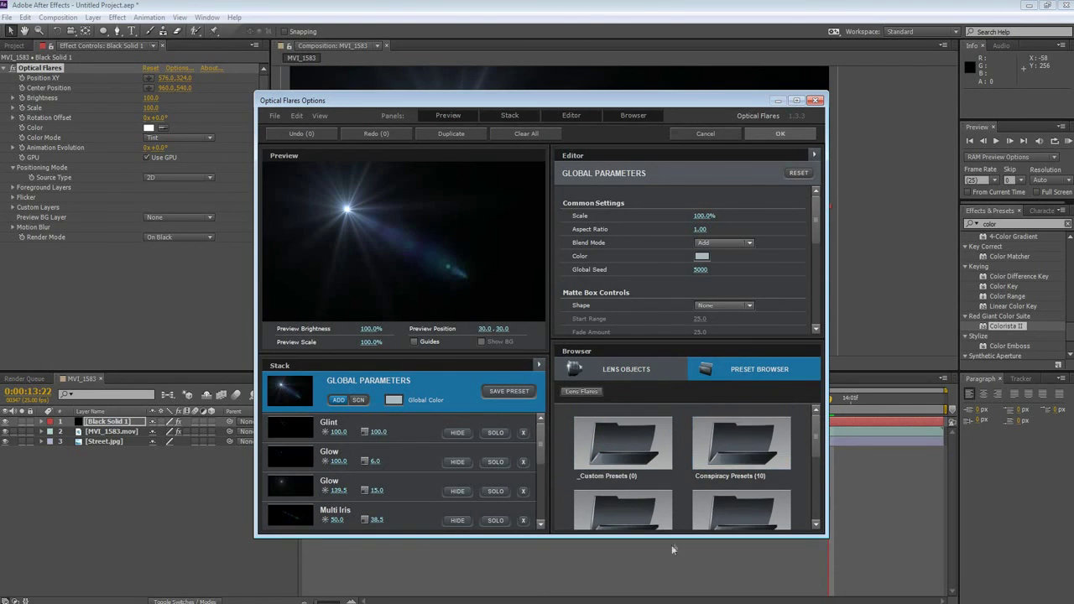
{"action": "left_click_drag", "start_coordinate": [673, 538], "coordinate": [673, 600]}
{"action": "double_click", "coordinate": [713, 510]}
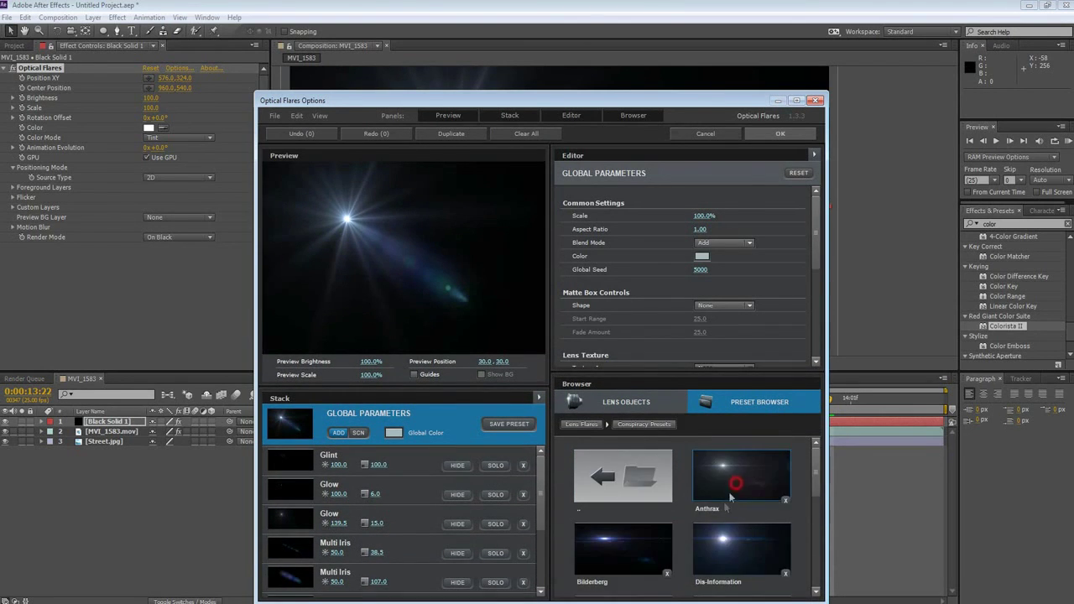
{"action": "scroll", "coordinate": [708, 504], "scroll_direction": "down", "scroll_amount": 1}
{"action": "left_click", "coordinate": [622, 539]}
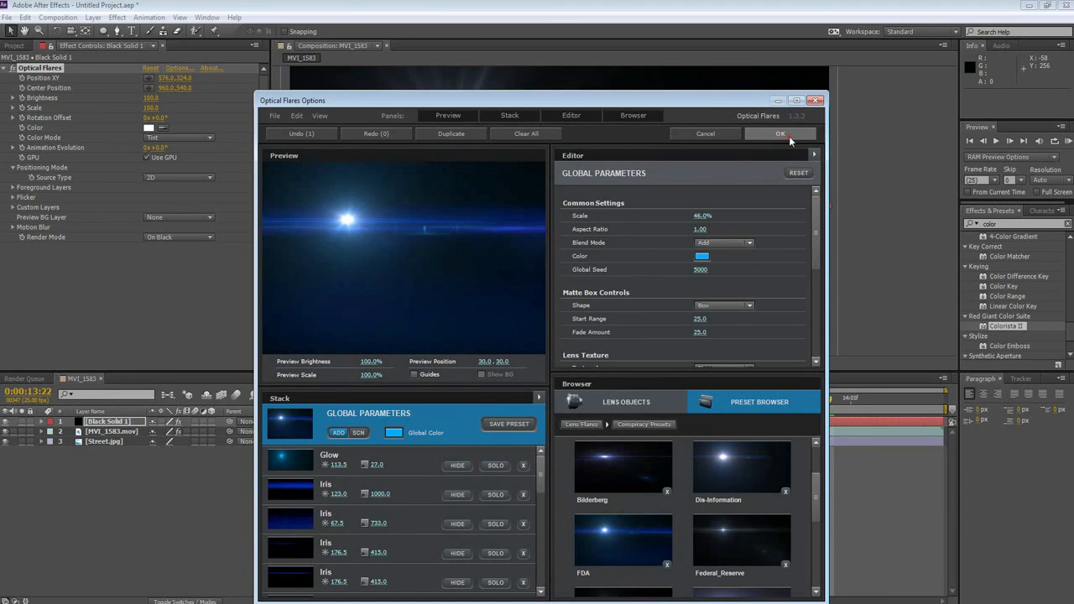
{"action": "left_click", "coordinate": [780, 133]}
Step: Set Black Solid 1's blend mode to Screen
{"action": "key", "text": "F4"}
{"action": "left_click", "coordinate": [164, 421]}
{"action": "left_click", "coordinate": [205, 240]}
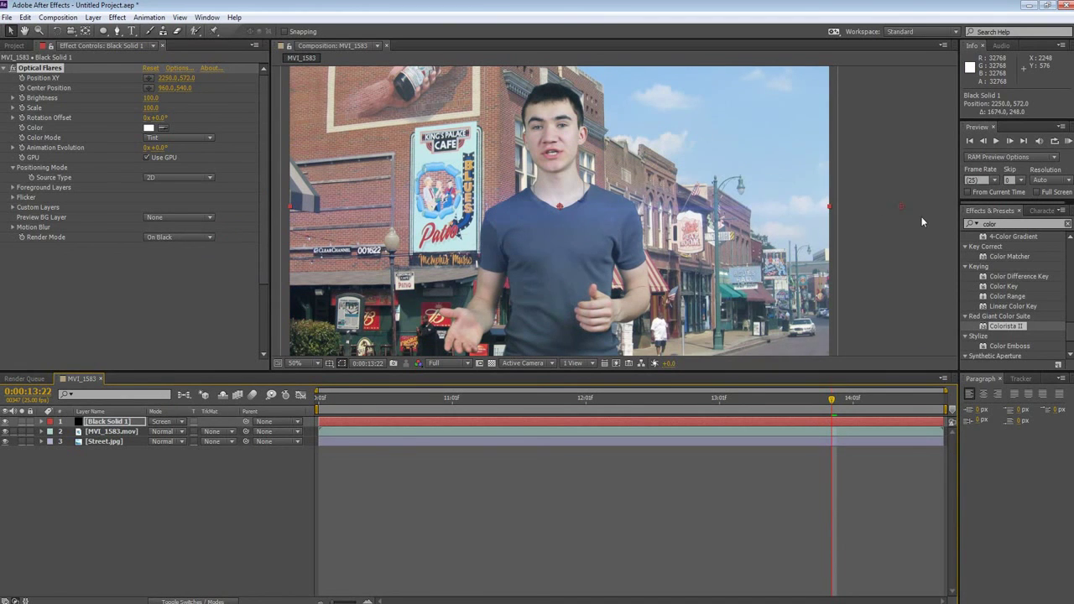
Step: Place the flare centre at 1960, 690 just past the right edge, then zoom the viewer to 50%
{"action": "left_click", "coordinate": [848, 240]}
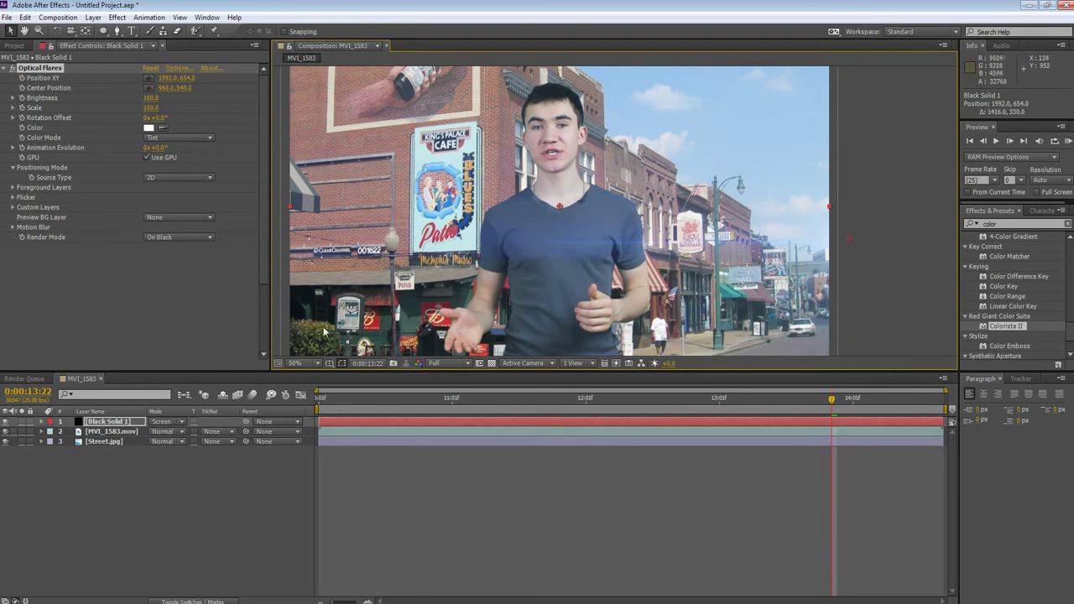
{"action": "left_click", "coordinate": [114, 217]}
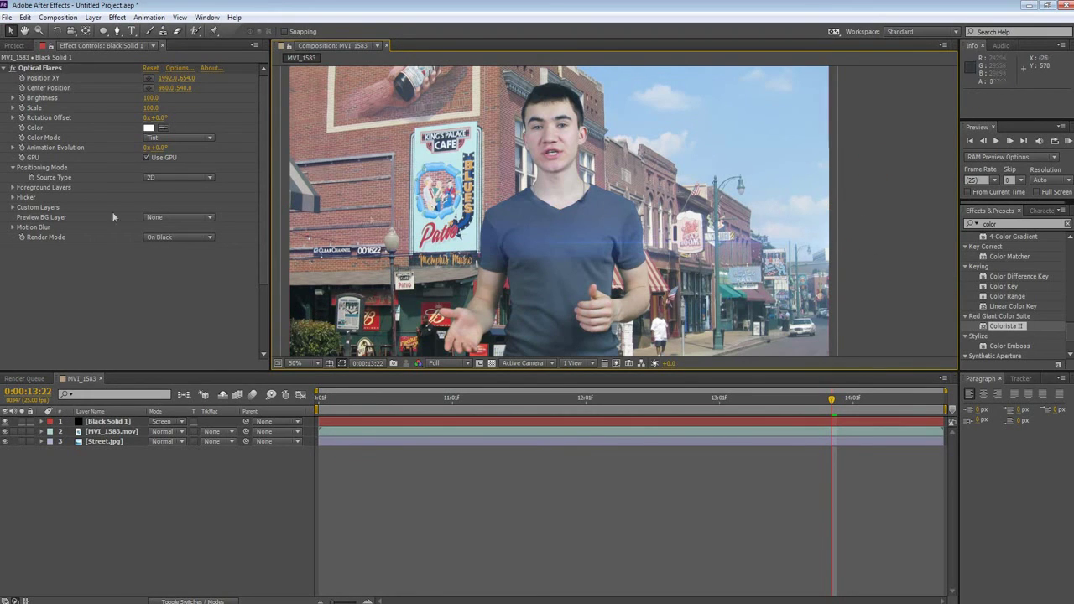
{"action": "left_click", "coordinate": [39, 67]}
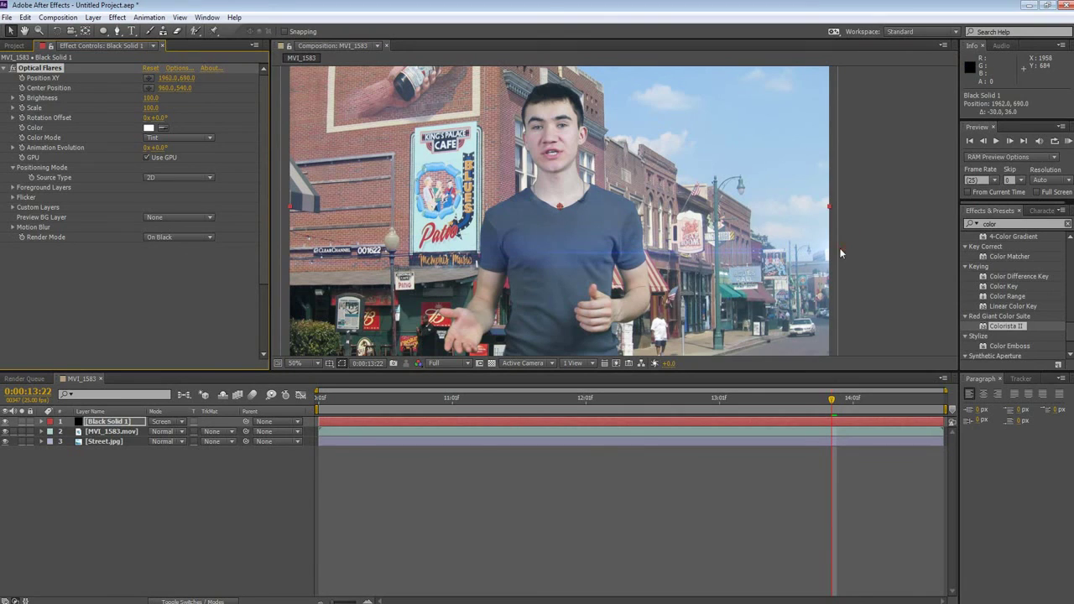
{"action": "left_click_drag", "start_coordinate": [839, 248], "coordinate": [838, 247]}
{"action": "left_click", "coordinate": [893, 187]}
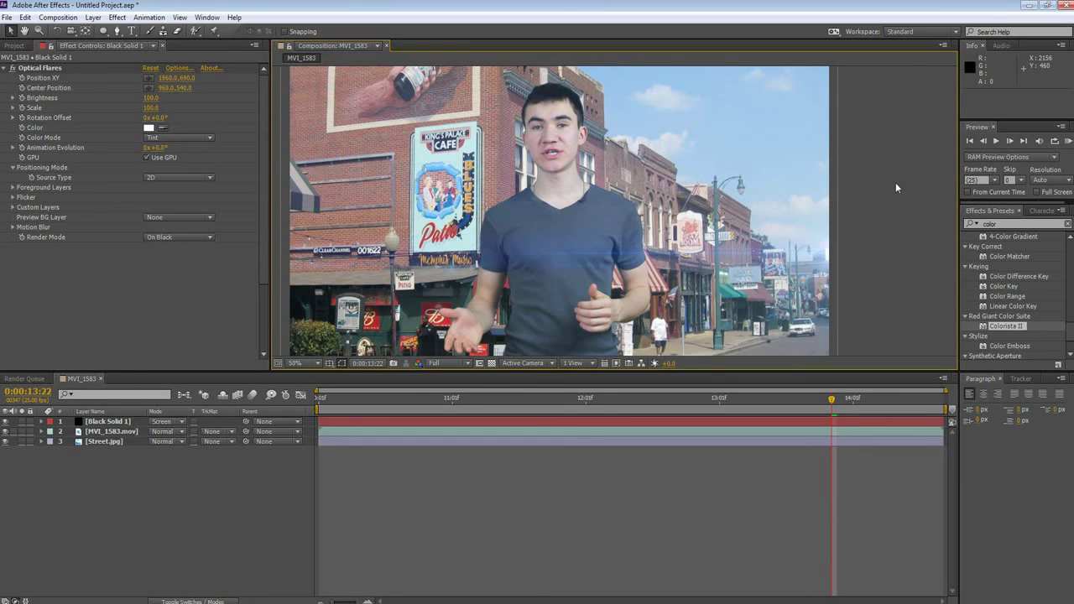
{"action": "scroll", "coordinate": [896, 182], "scroll_direction": "down", "scroll_amount": 2}
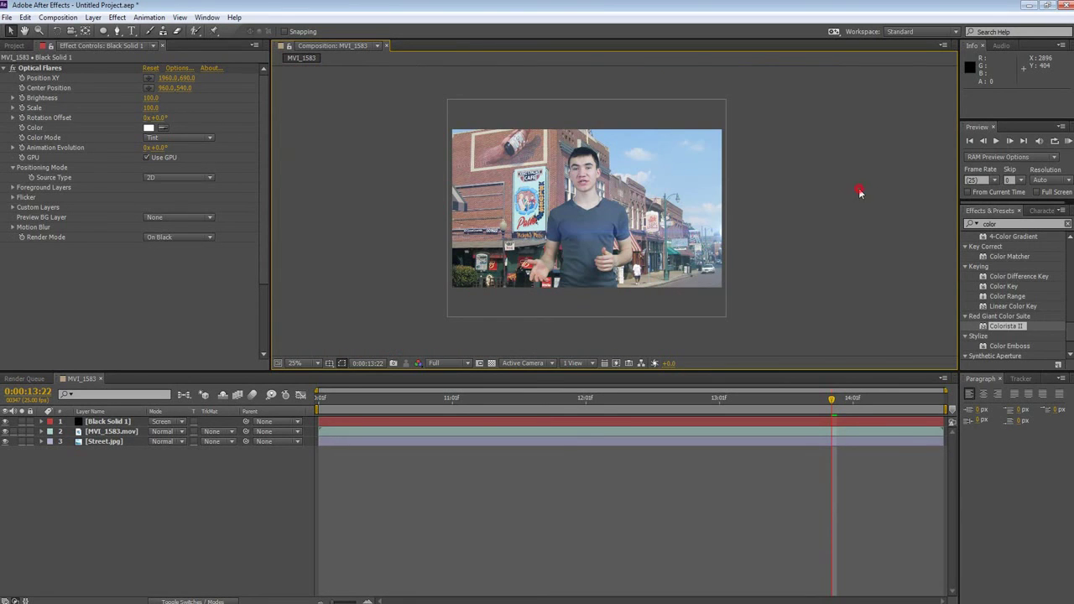
{"action": "key", "text": "period"}
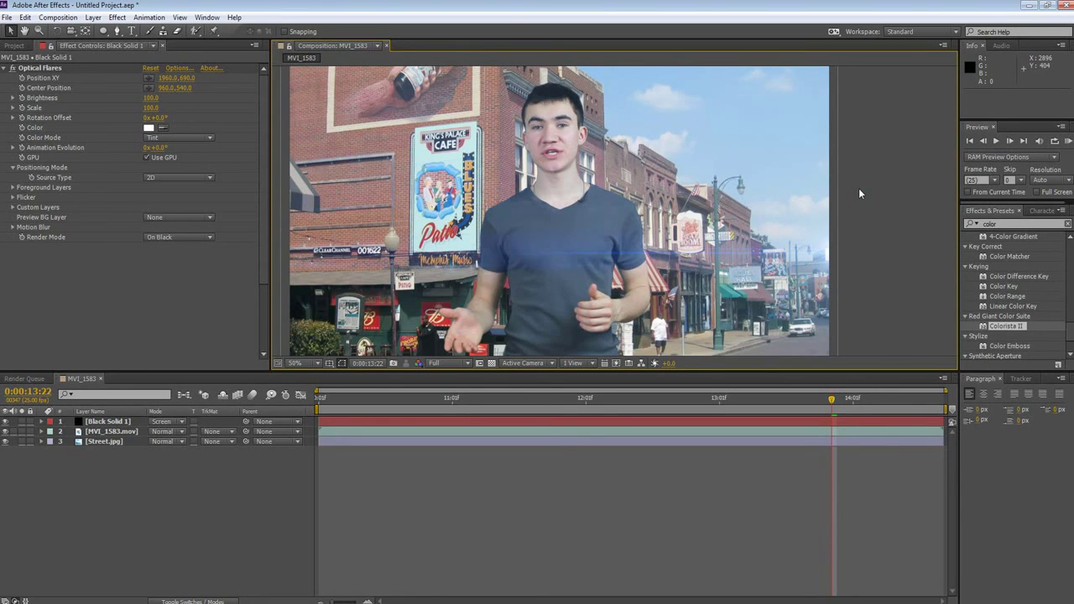